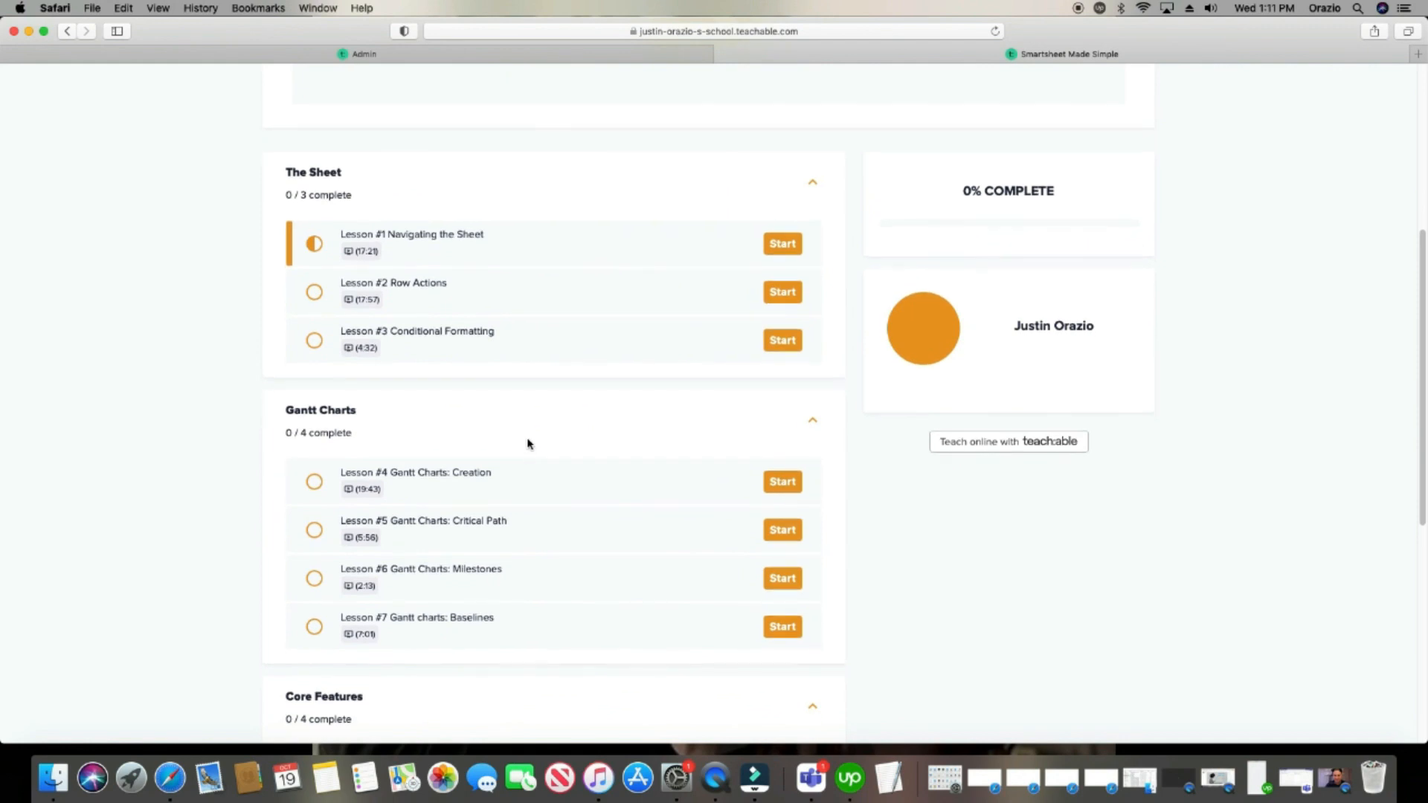
# Step: Look through the course's lesson list, from The Sheet through Gantt Charts to Core Features
pyautogui.scroll(-5, 385, 401)
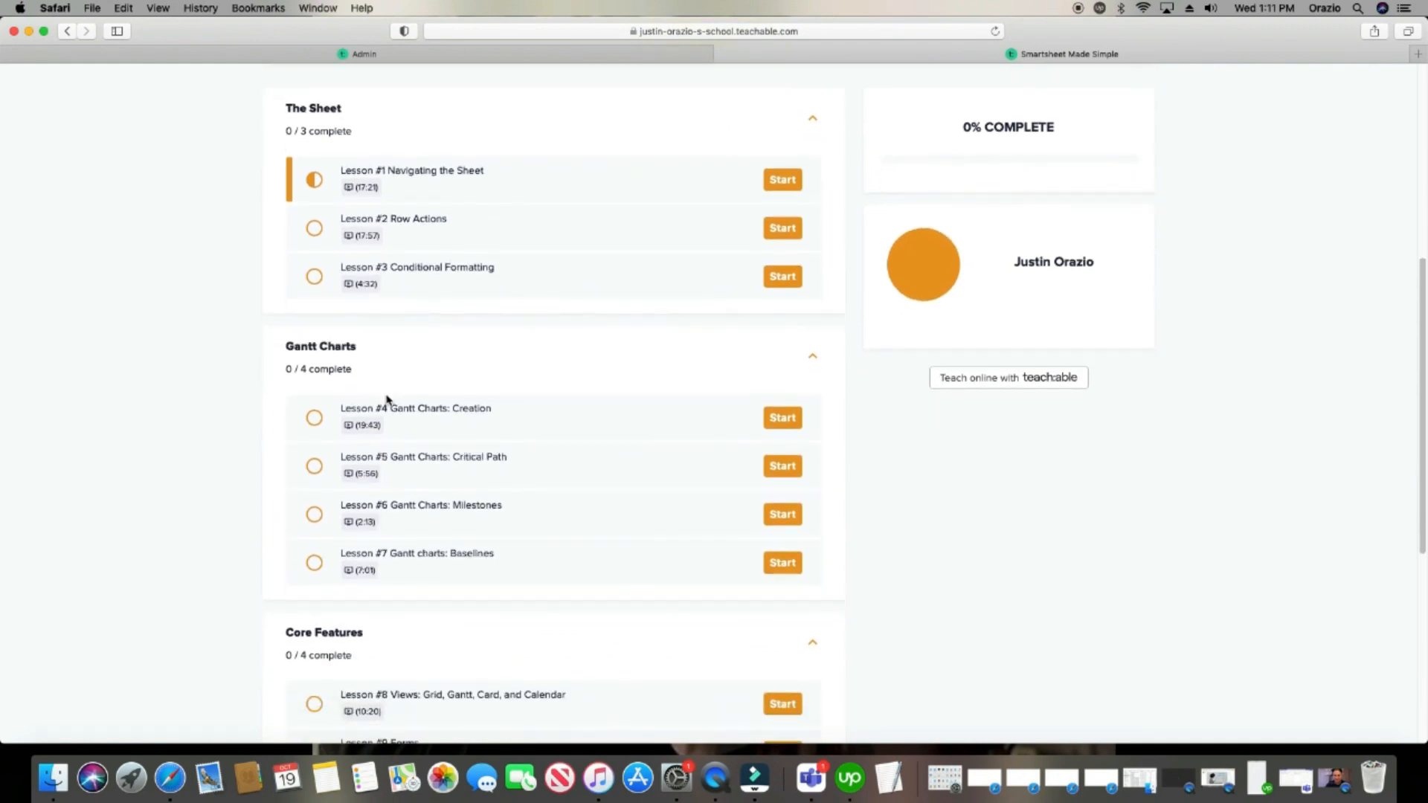
pyautogui.scroll(-2, 397, 397)
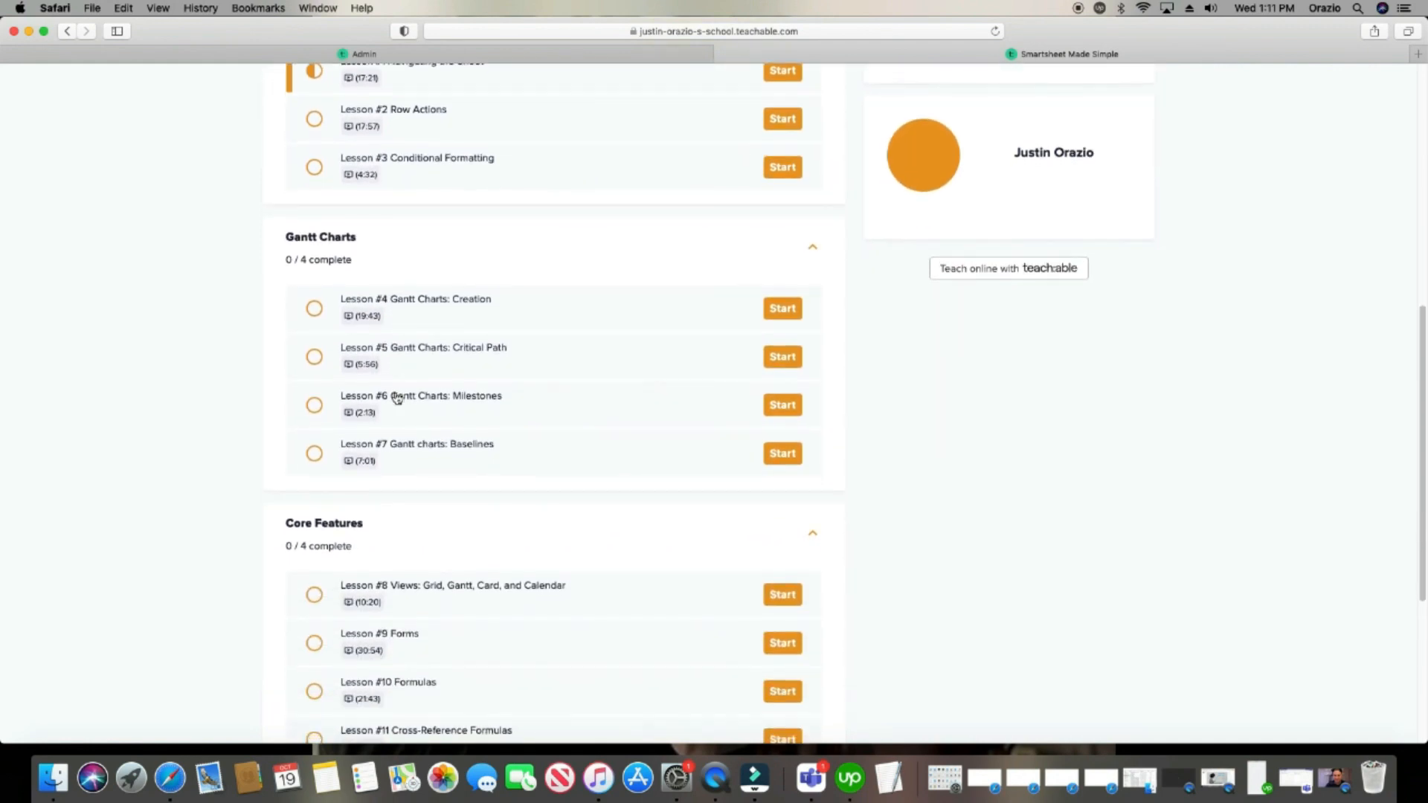
pyautogui.scroll(-6, 545, 401)
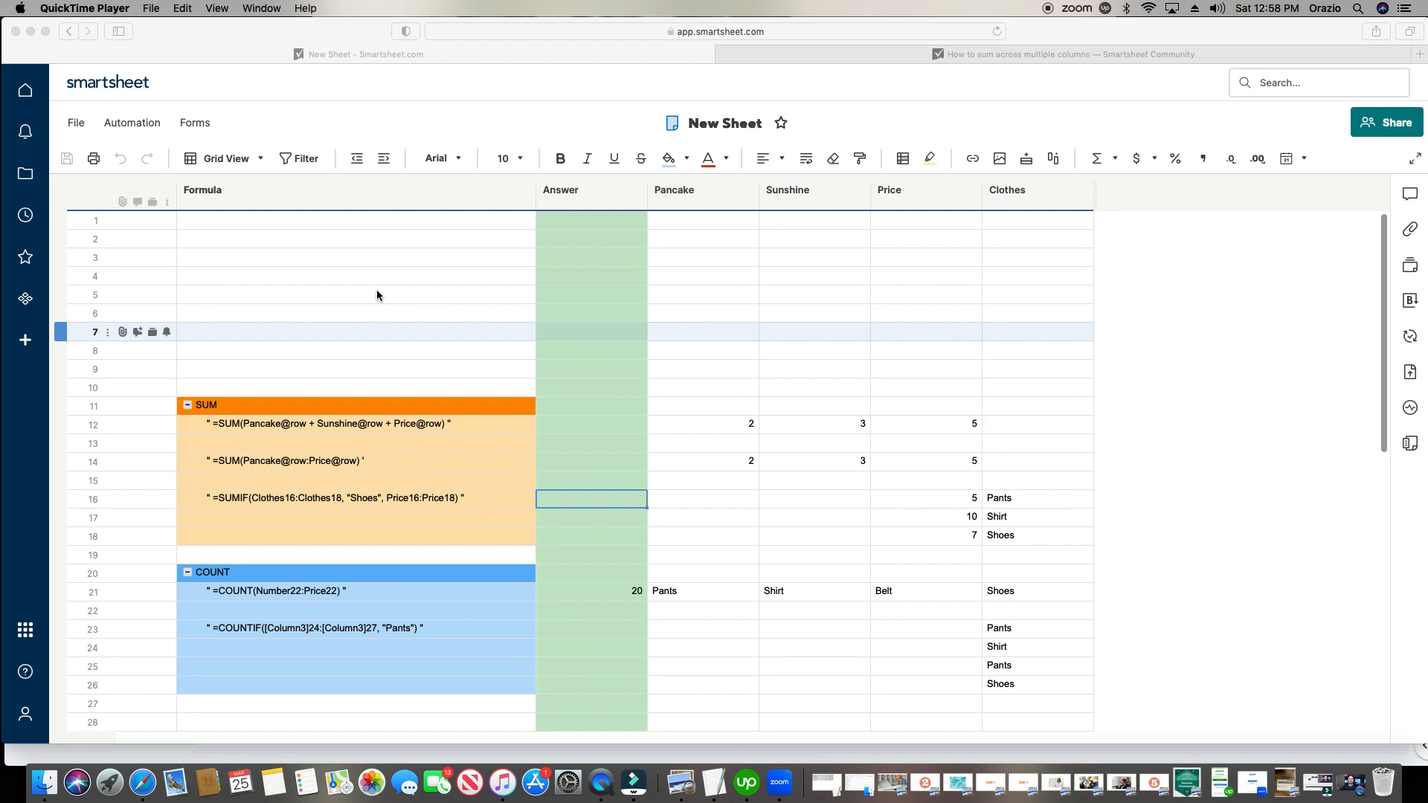
# Step: Try to start a SUM formula in the Answer cell of row 2
pyautogui.click(603, 241)
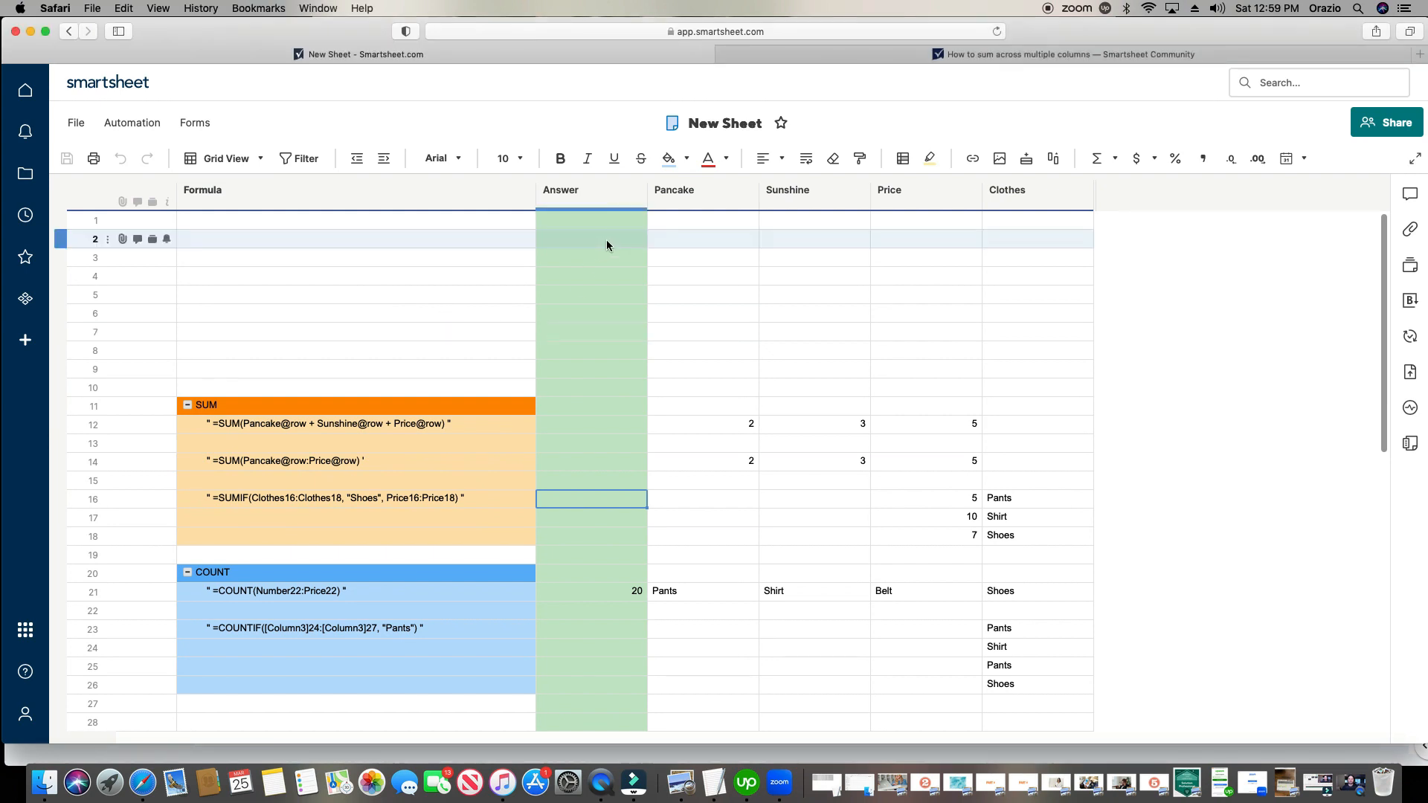
pyautogui.click(598, 243)
pyautogui.click(717, 260)
pyautogui.click(577, 257)
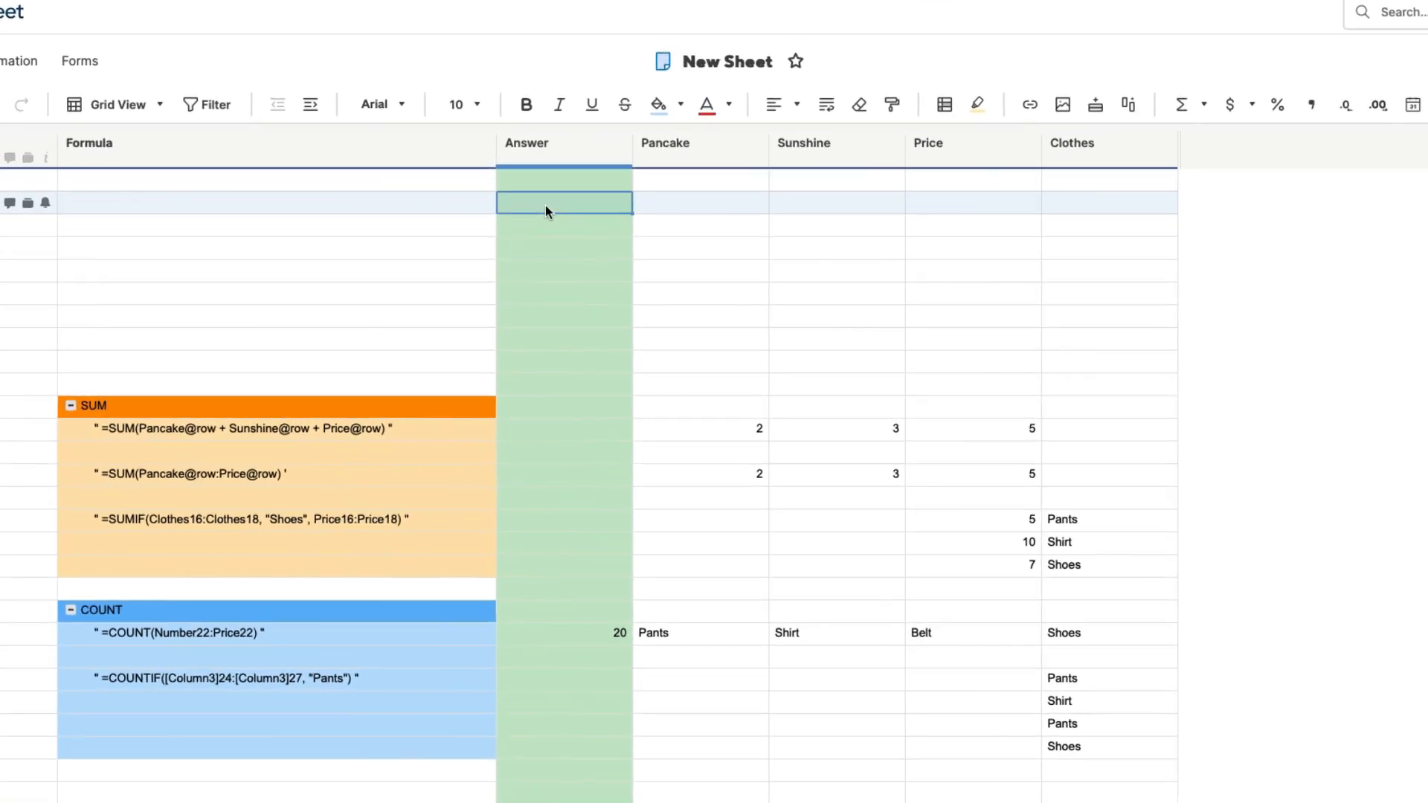
pyautogui.write('=')
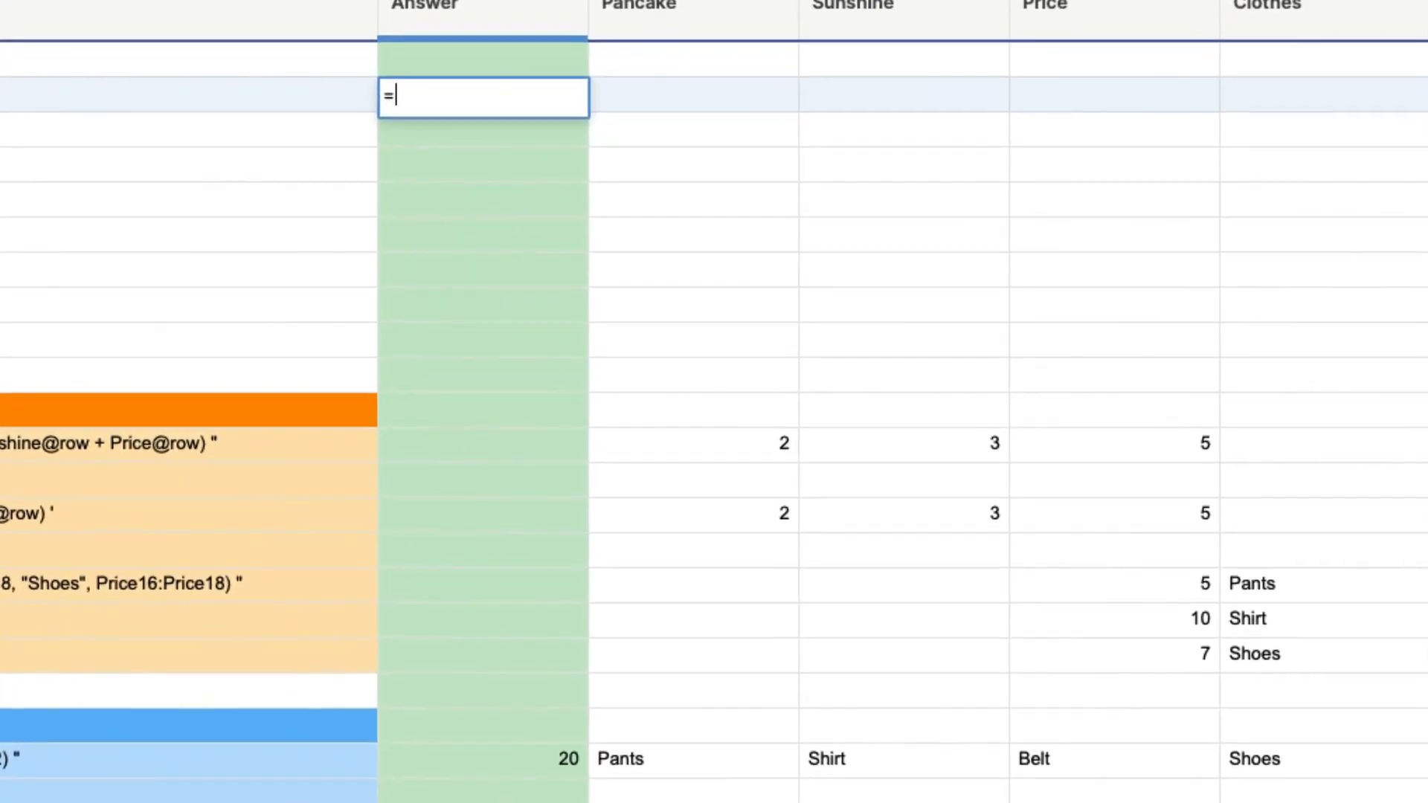
pyautogui.write('Sum')
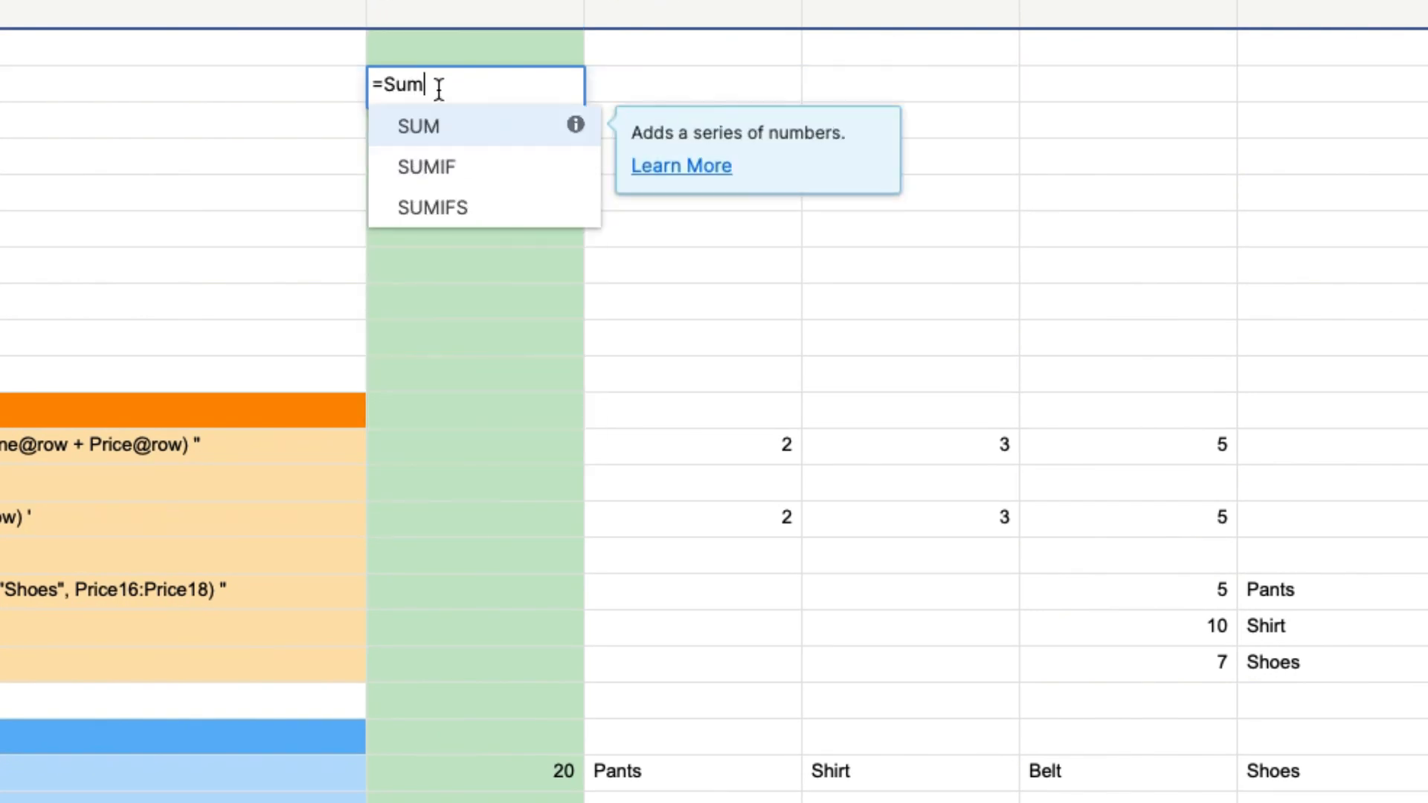
pyautogui.click(468, 127)
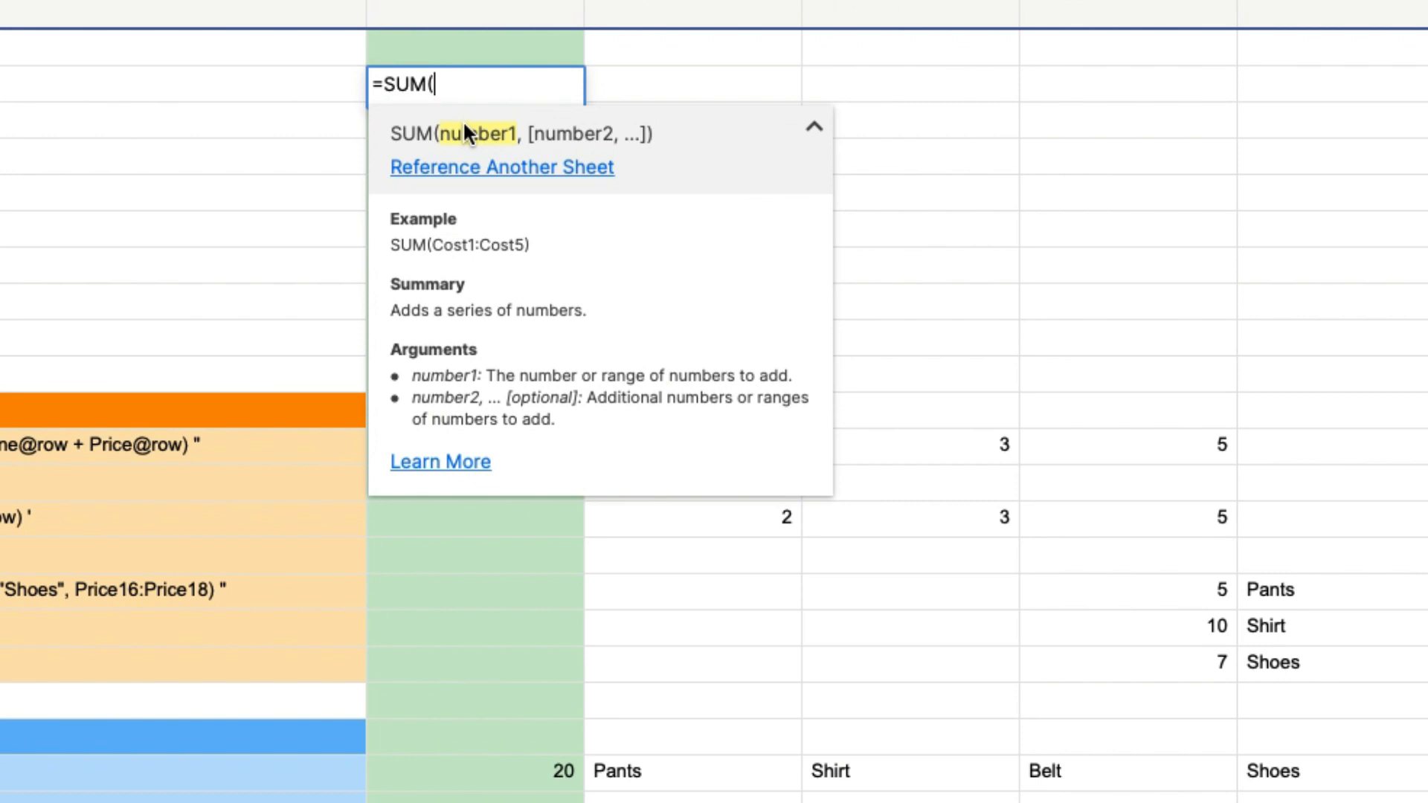
pyautogui.press('BackSpace')
pyautogui.press('BackSpace')
pyautogui.press('BackSpace')
pyautogui.press('BackSpace')
pyautogui.press('BackSpace')
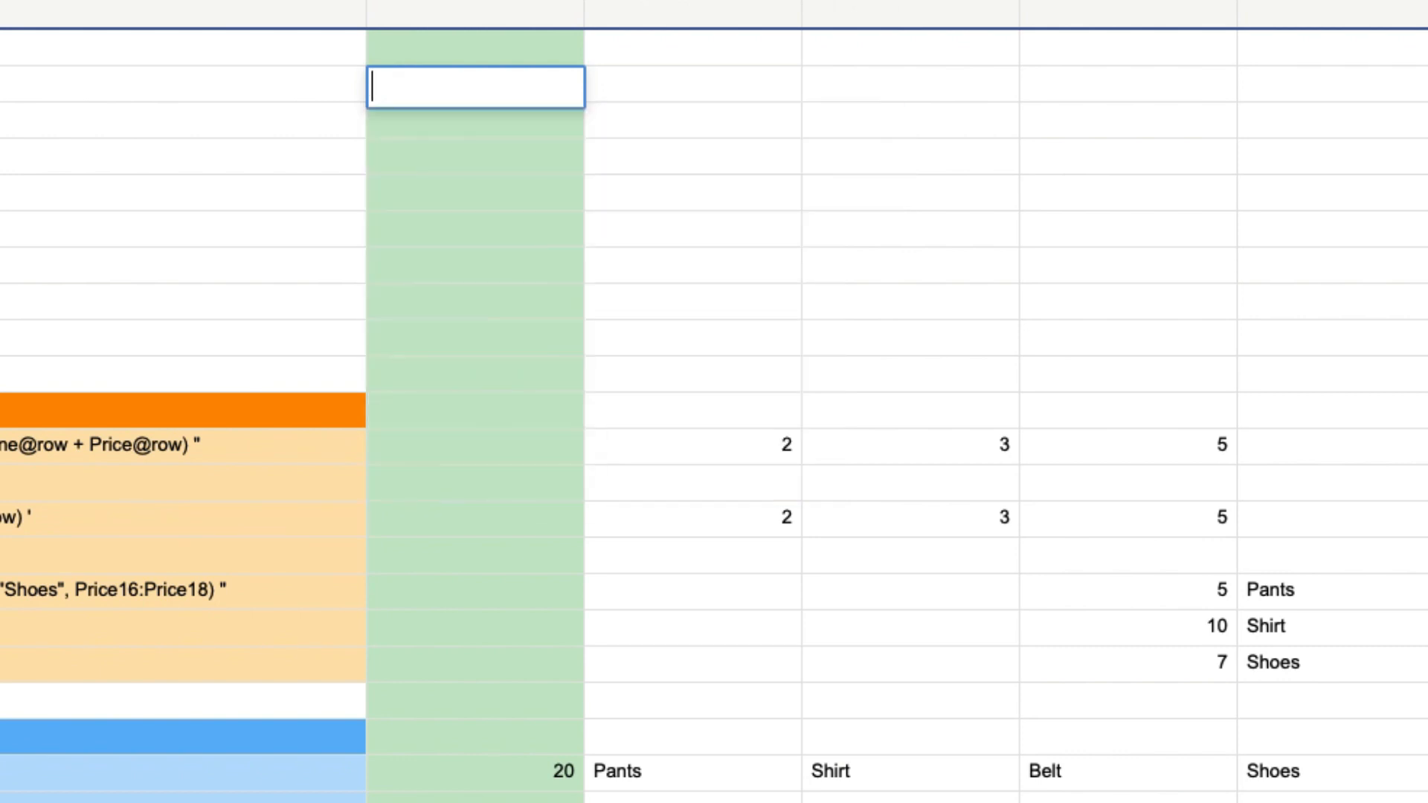
# Step: Examine the functions suggested for a formula beginning with =s in the Answer cell of row 2
pyautogui.write('=su')
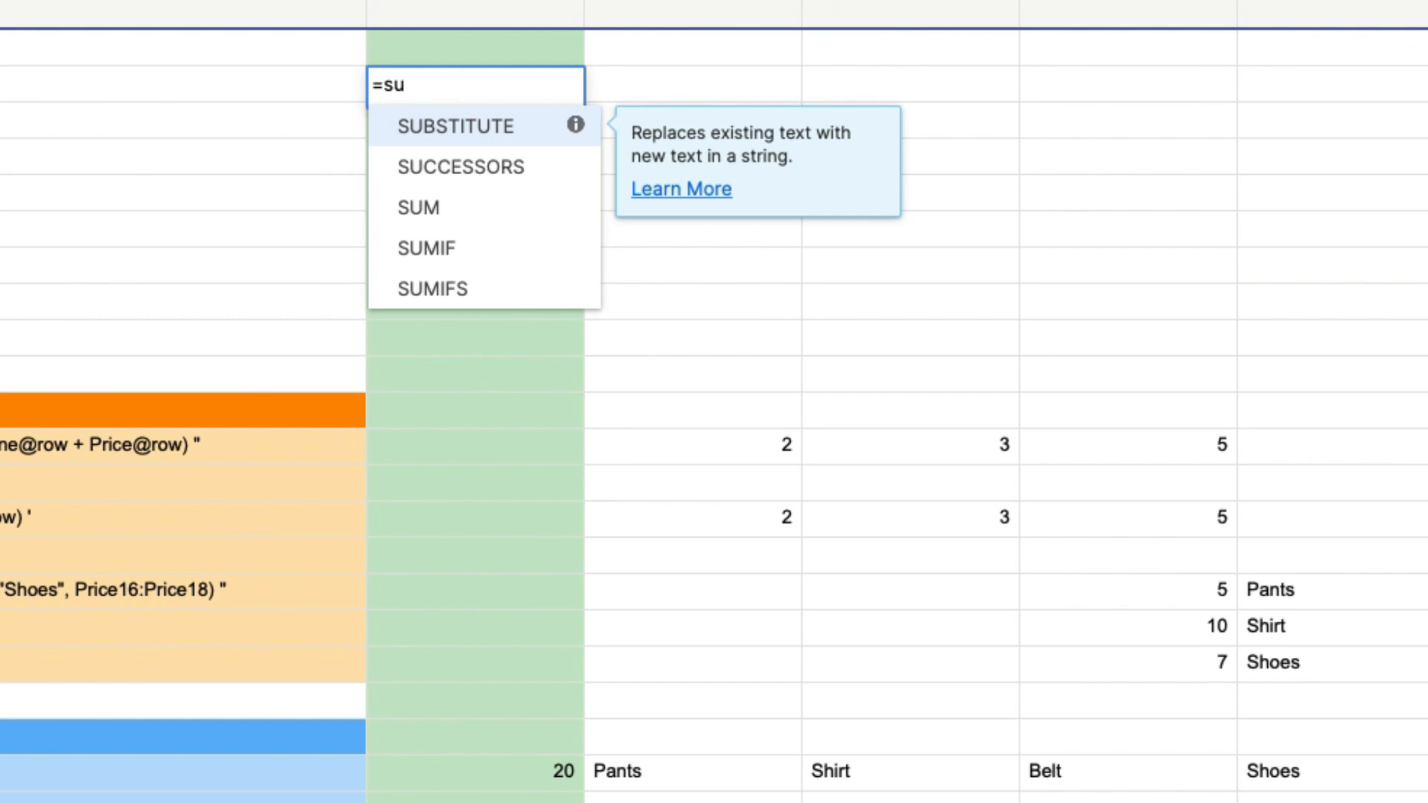
pyautogui.press('BackSpace')
pyautogui.press('Down')
pyautogui.press('Down')
pyautogui.press('Down')
pyautogui.press('Down')
pyautogui.press('Down')
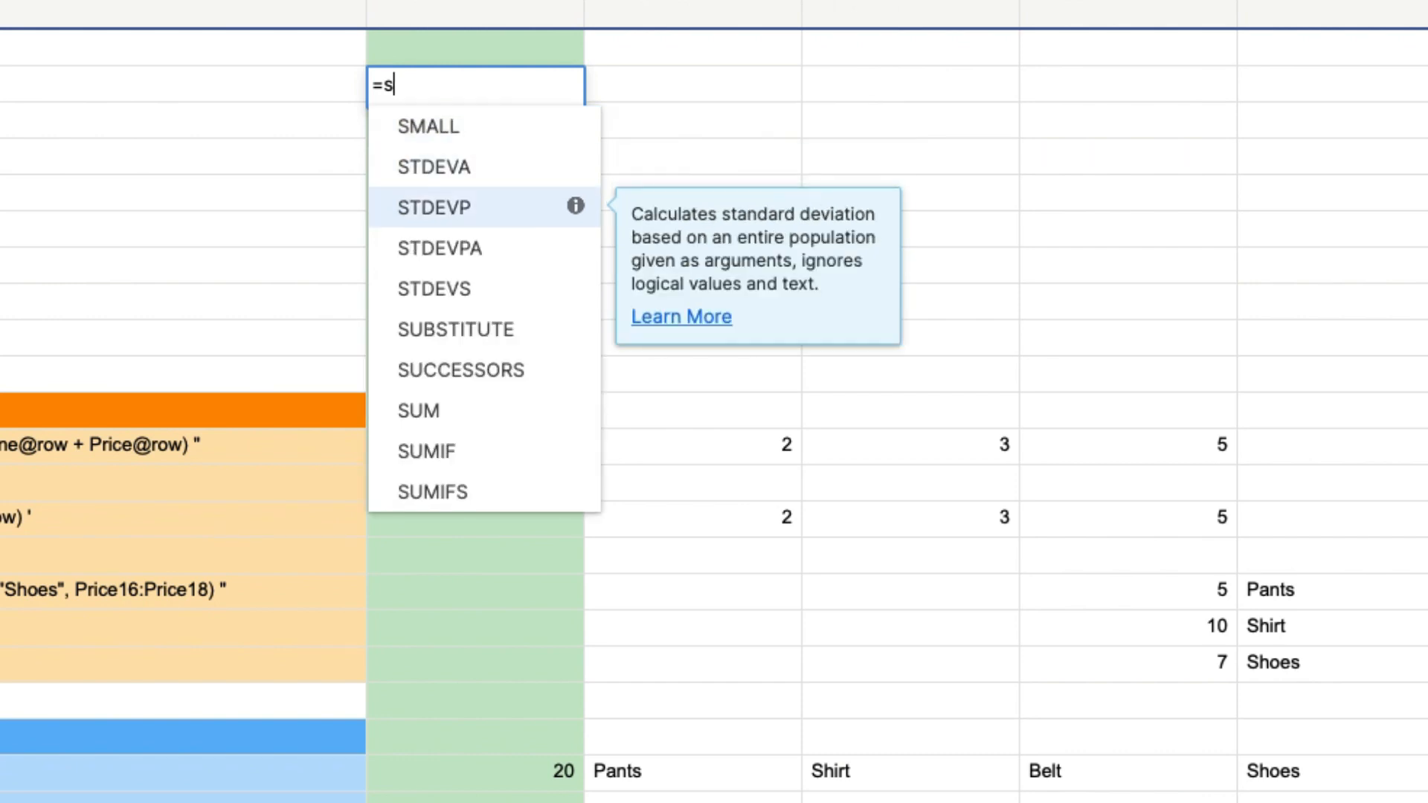
pyautogui.press('Up')
pyautogui.press('Up')
pyautogui.press('Up')
pyautogui.press('Up')
pyautogui.press('Up')
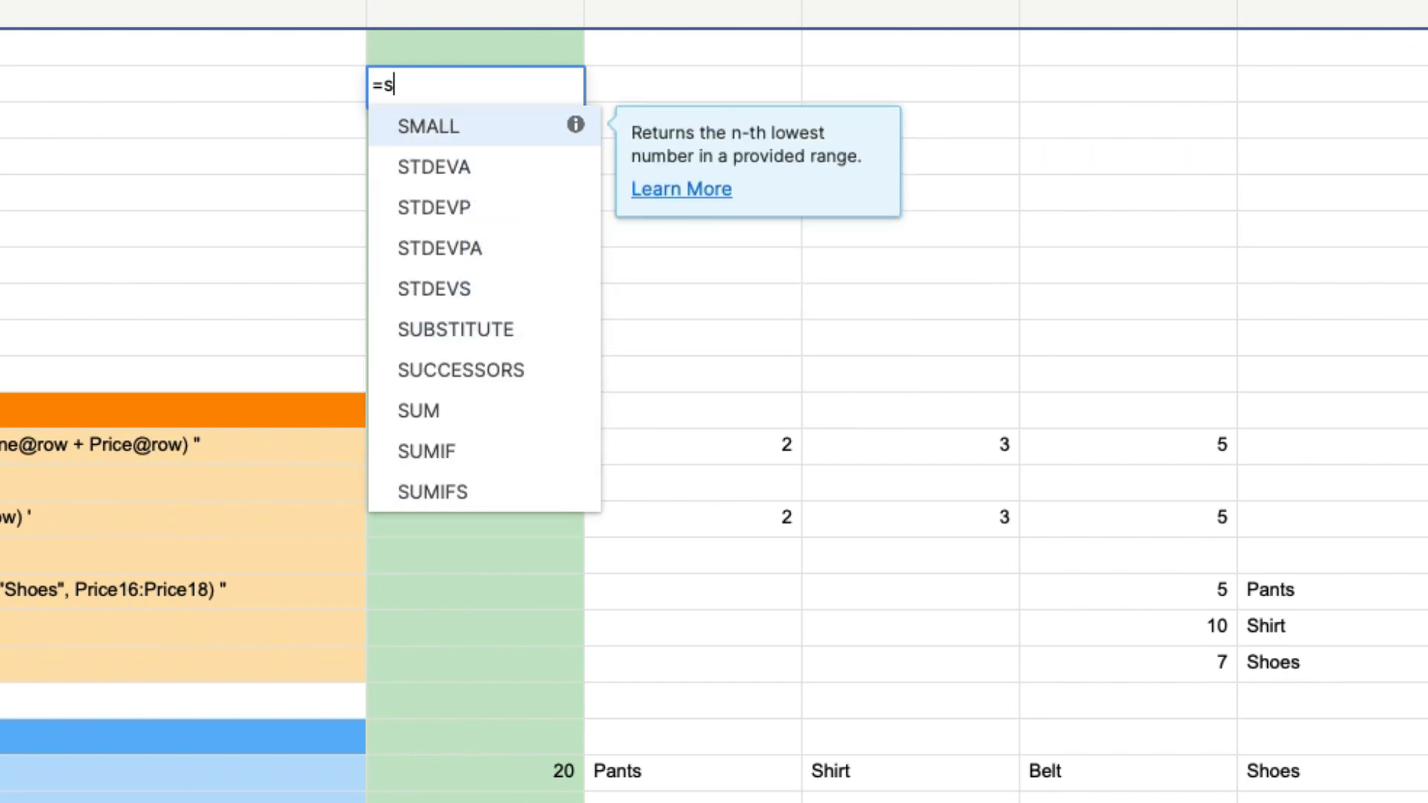
pyautogui.press('Down')
pyautogui.press('Down')
# Step: Extend the row 2 entry to =sum, go through the SUM, SUMIF and SUMIFS suggestions, and insert SUM
pyautogui.write('um')
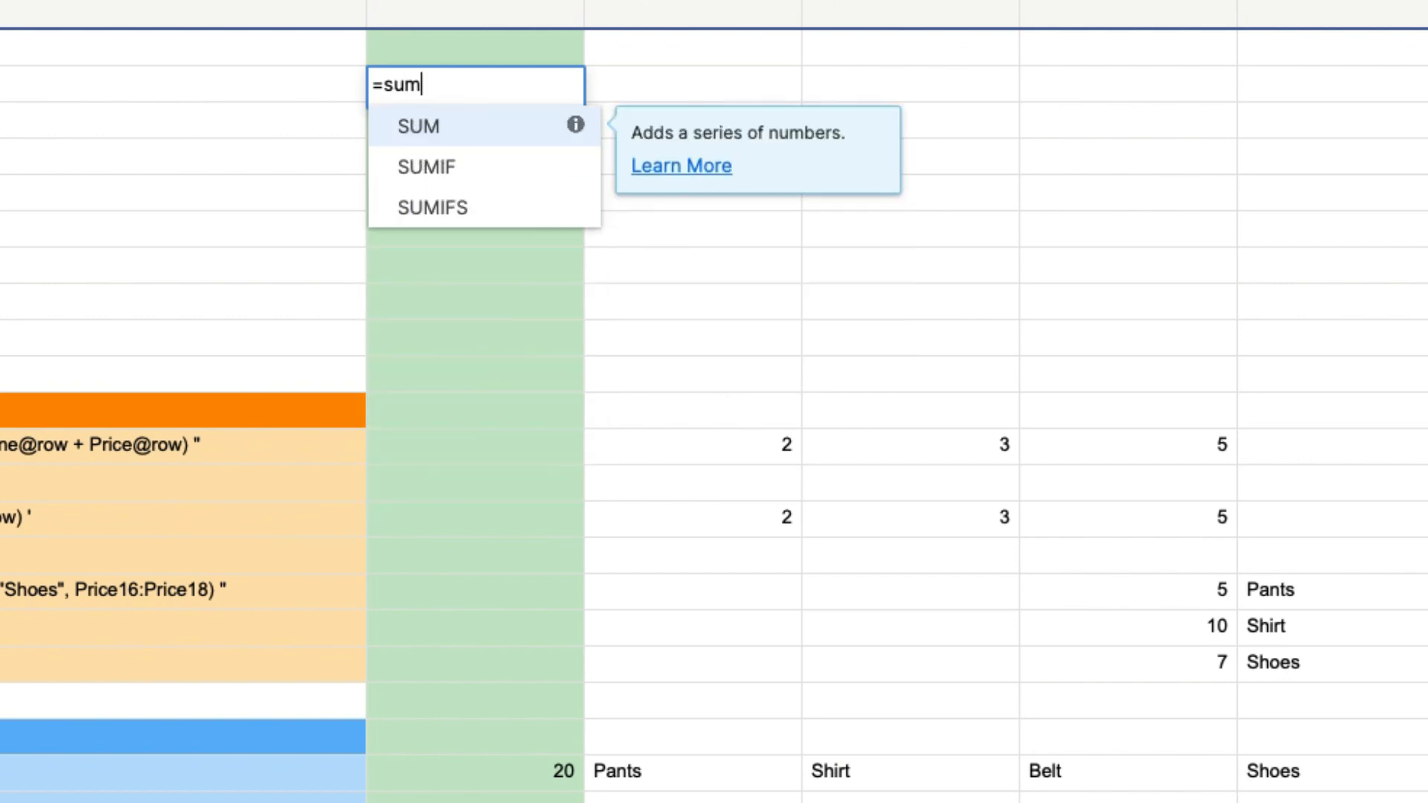
pyautogui.press('Down')
pyautogui.press('Down')
pyautogui.press('Up')
pyautogui.press('Up')
pyautogui.press('Down')
pyautogui.press('Up')
pyautogui.press('Down')
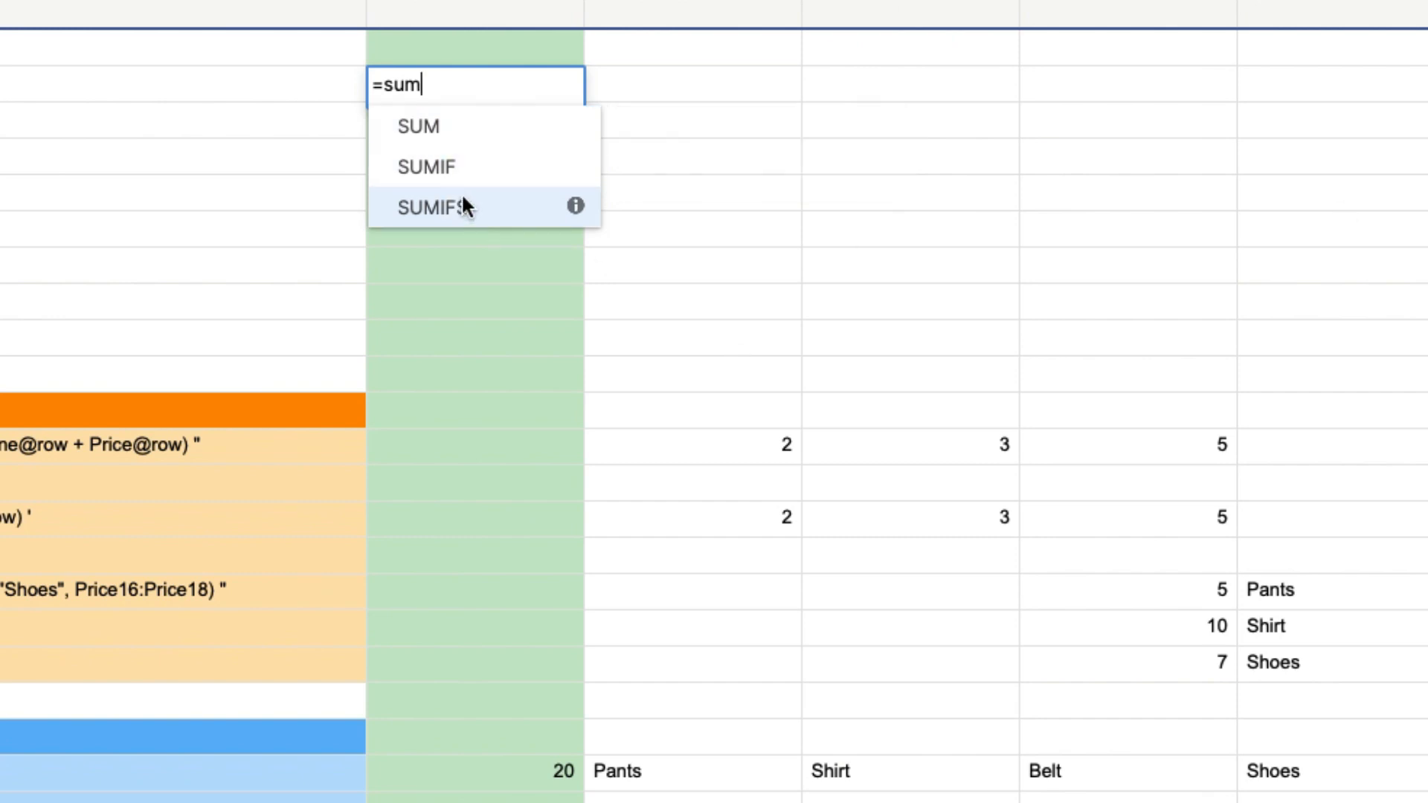
pyautogui.click(461, 130)
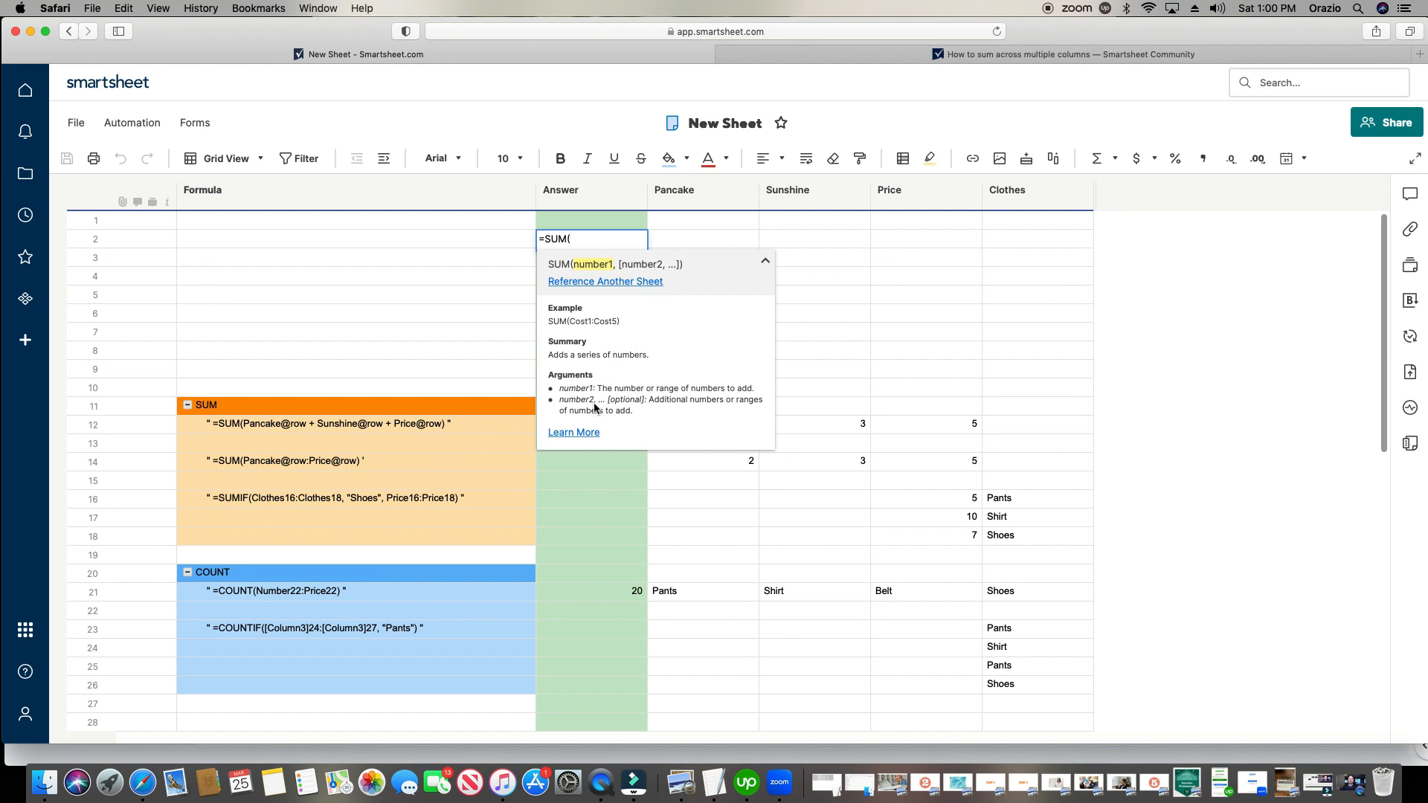
# Step: Open the help article on the SUM function, read its syntax and example formulas, and close it
pyautogui.click(573, 433)
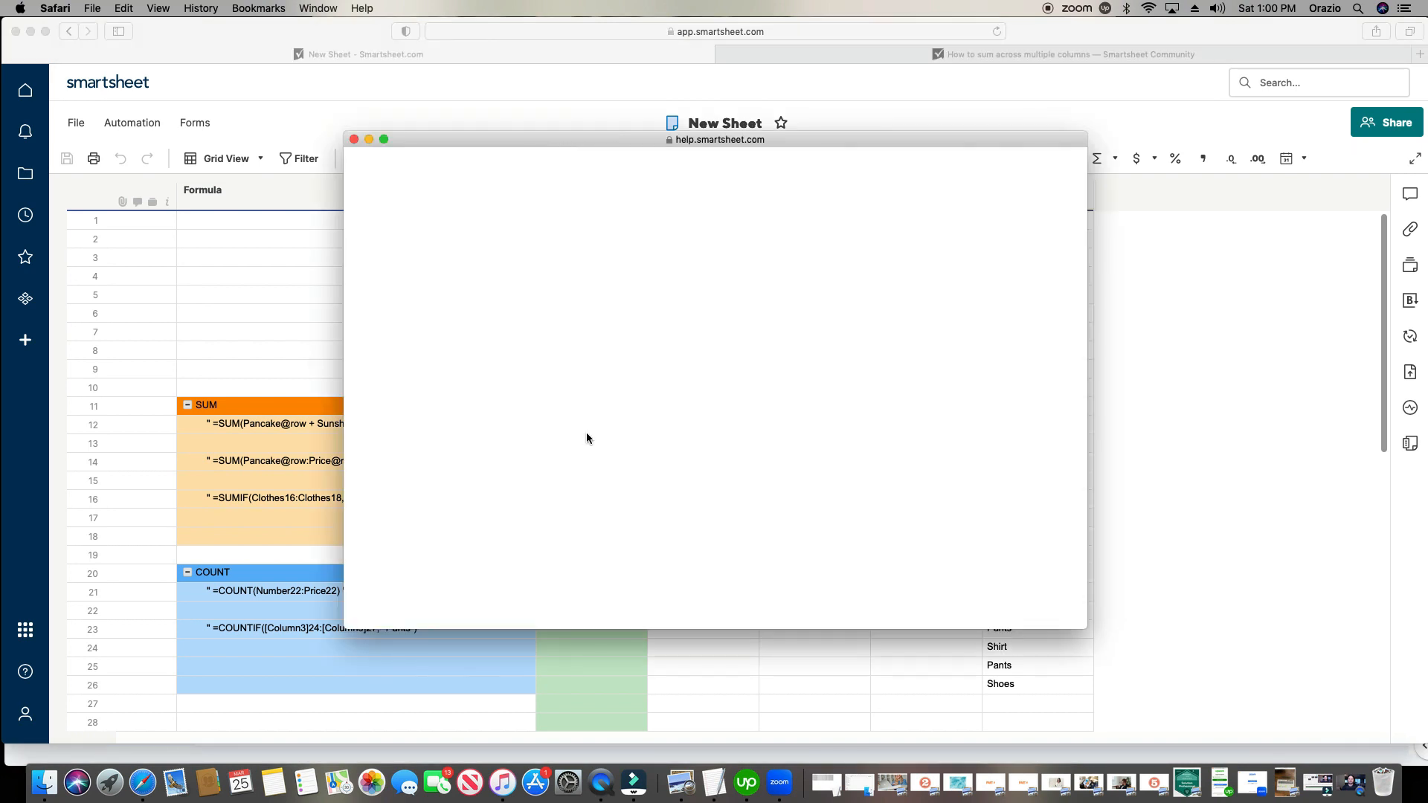
pyautogui.scroll(-5, 796, 356)
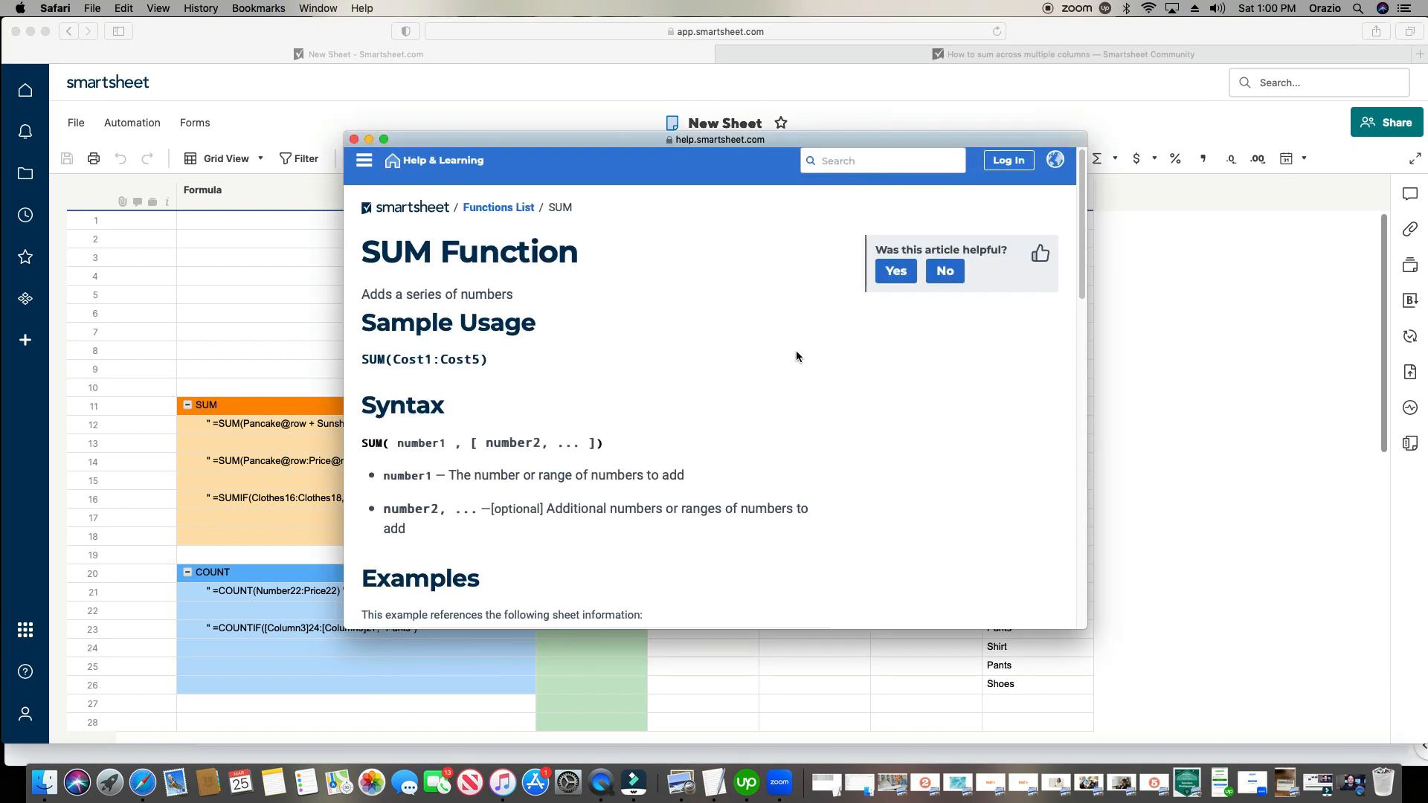
pyautogui.scroll(-4, 793, 351)
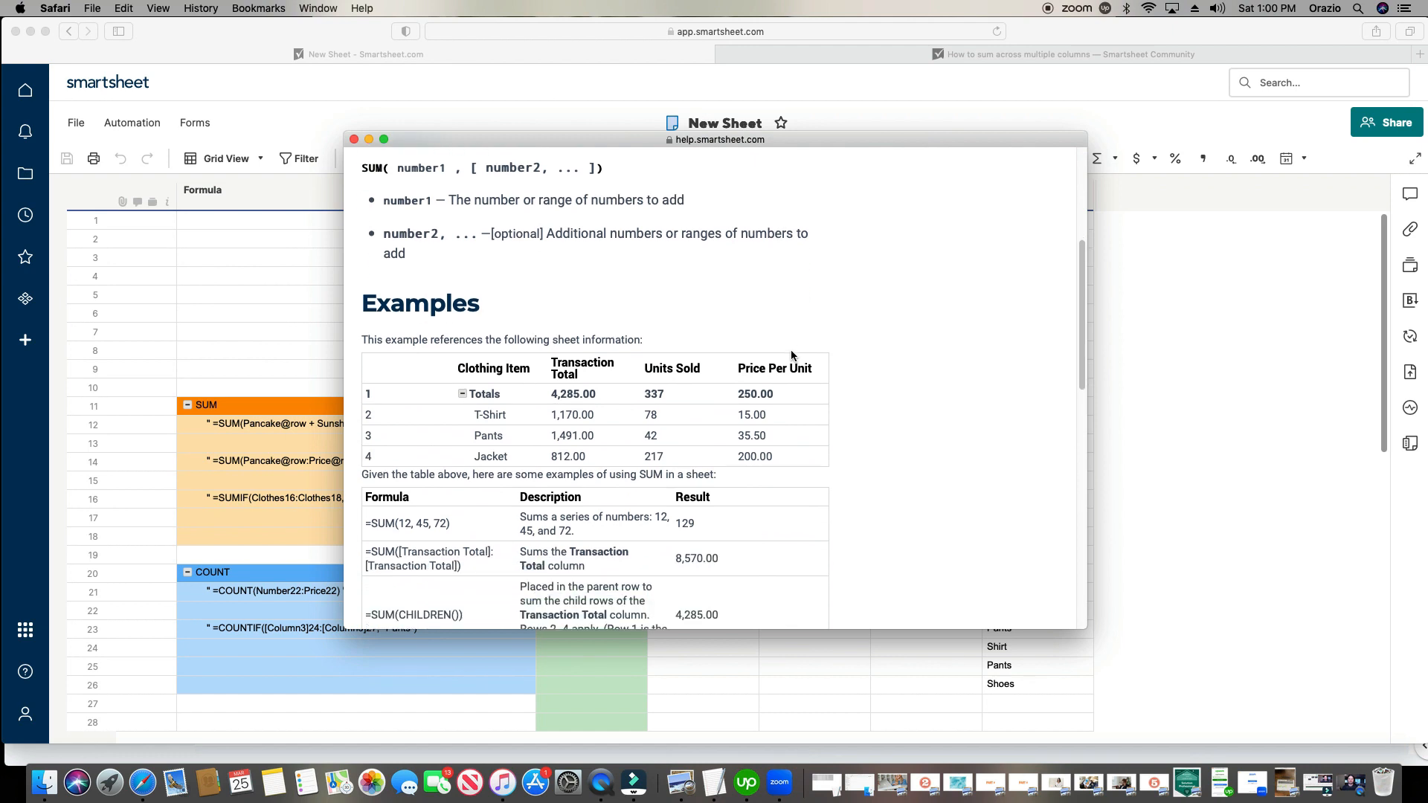
pyautogui.scroll(-2, 791, 349)
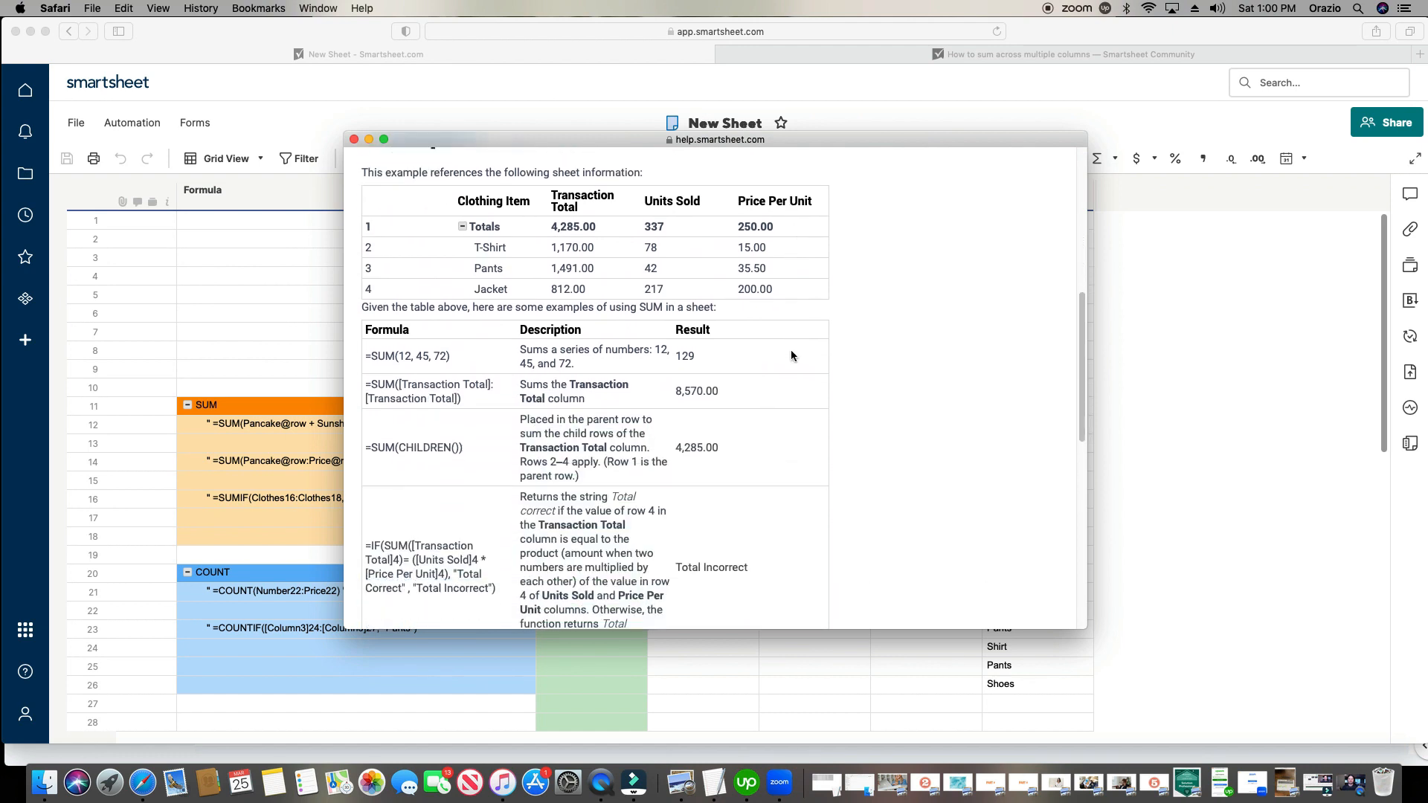
pyautogui.scroll(3, 796, 350)
pyautogui.moveTo(1080, 141); pyautogui.dragTo(1230, 49)
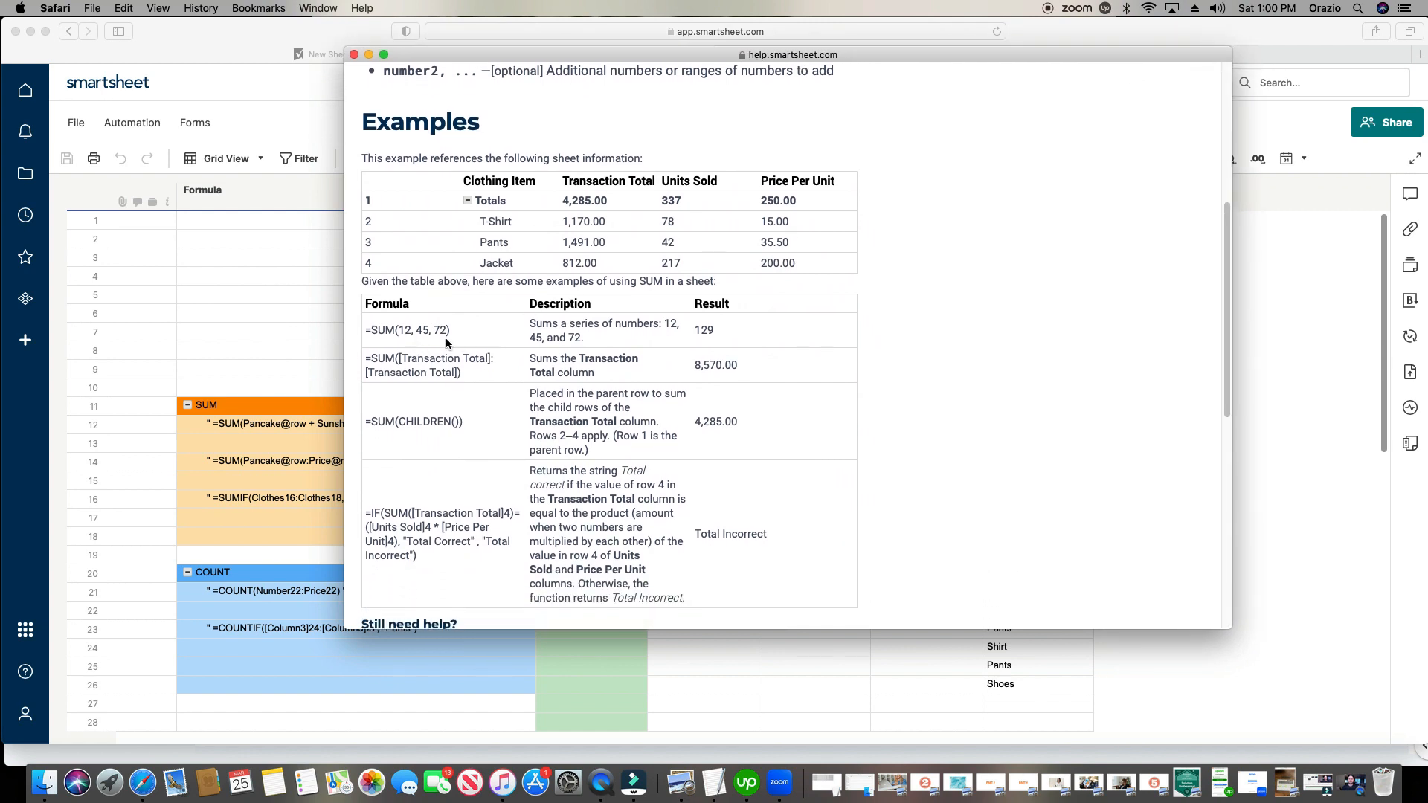
pyautogui.scroll(1, 446, 342)
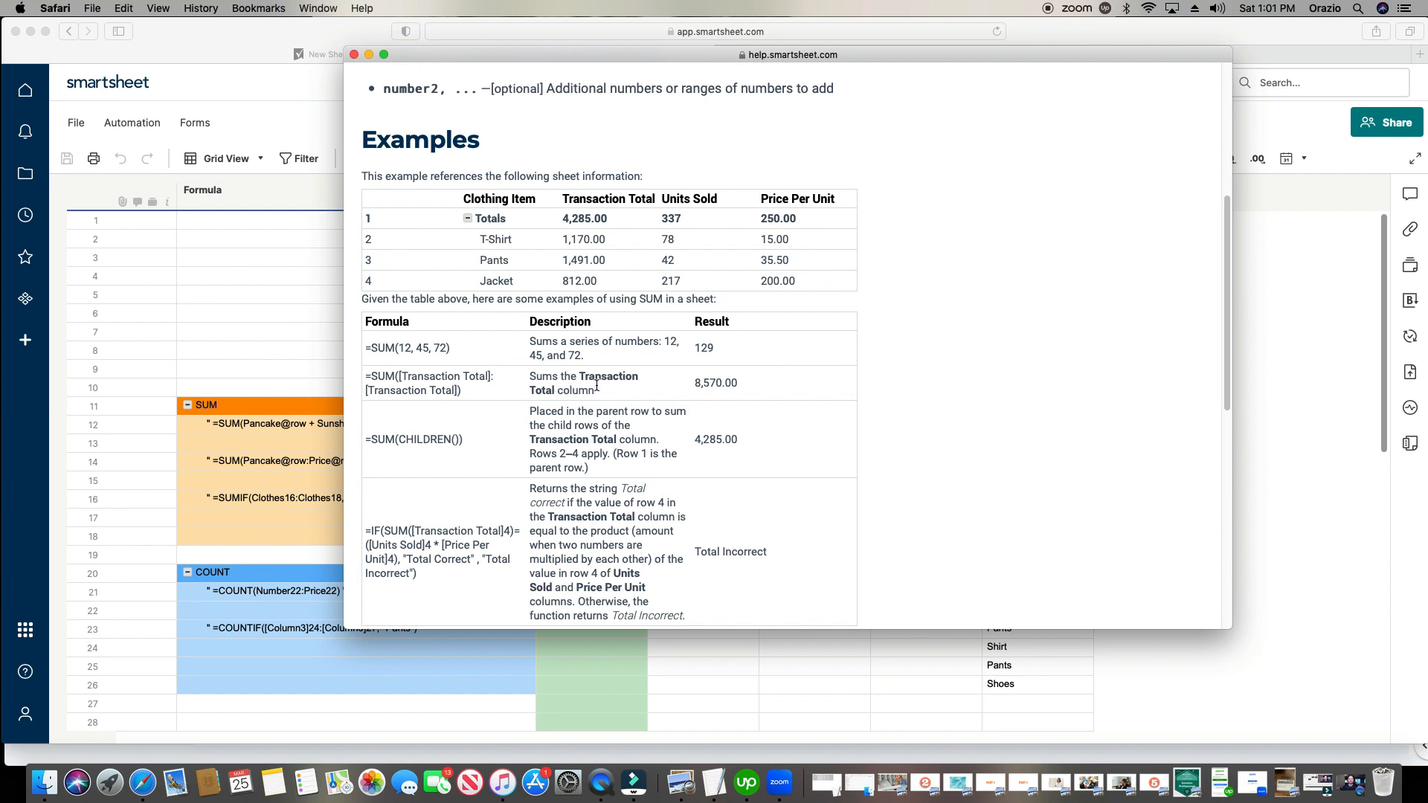
pyautogui.moveTo(563, 219); pyautogui.dragTo(592, 276)
pyautogui.click(567, 218)
pyautogui.click(589, 231)
pyautogui.click(357, 55)
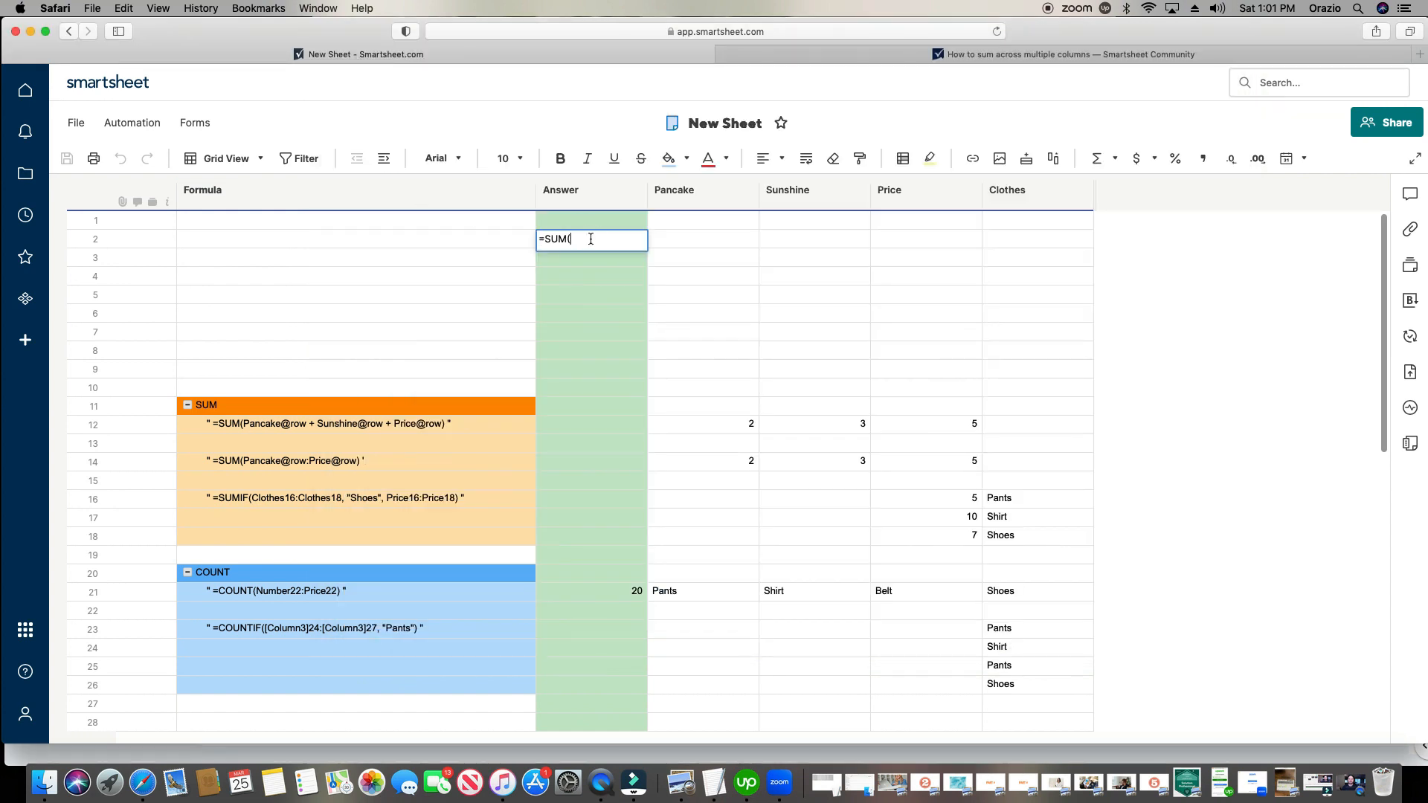
# Step: Clear the unfinished SUM formula from the Answer cell of row 2
pyautogui.click(567, 239)
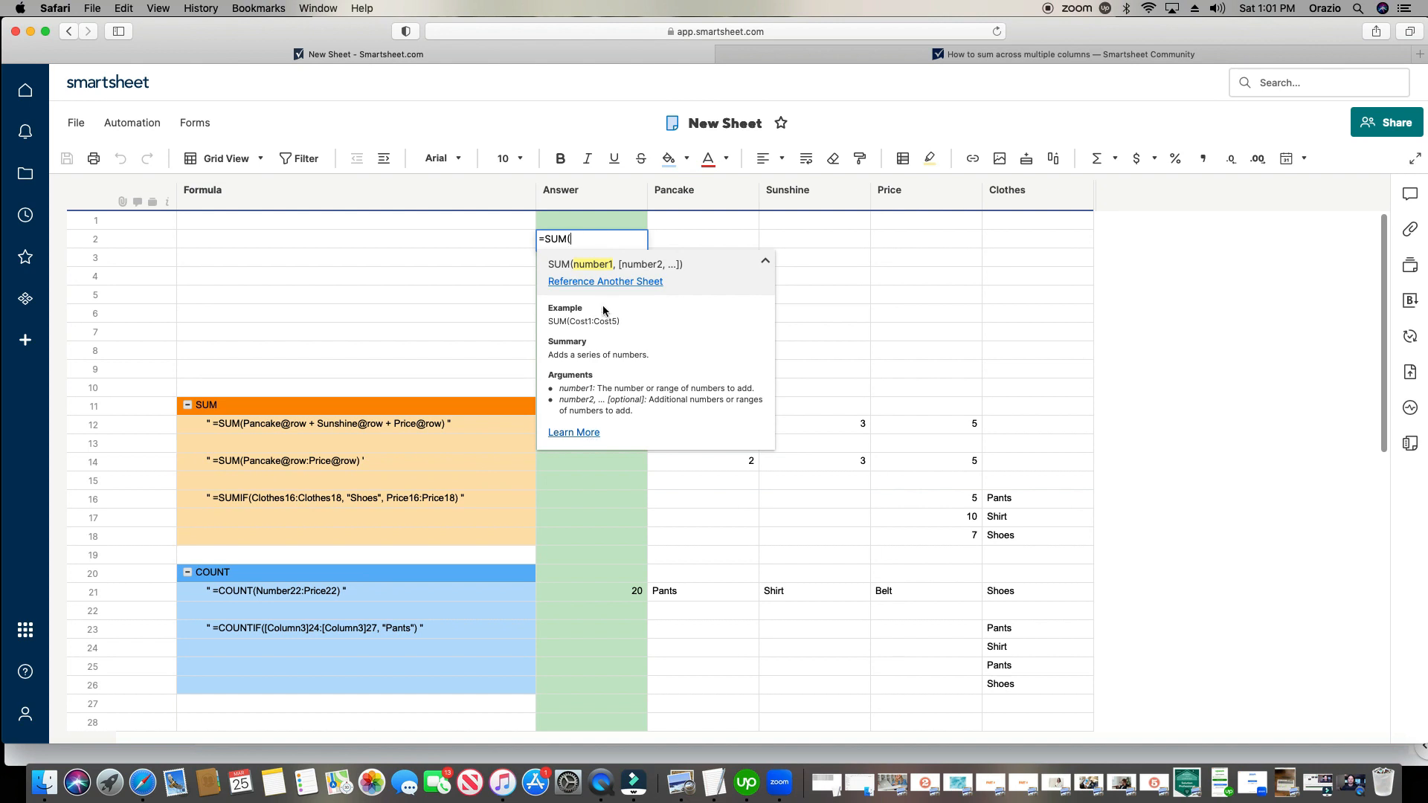
pyautogui.moveTo(583, 235); pyautogui.dragTo(537, 237)
pyautogui.press('BackSpace')
pyautogui.moveTo(749, 426); pyautogui.dragTo(905, 427)
pyautogui.click(926, 387)
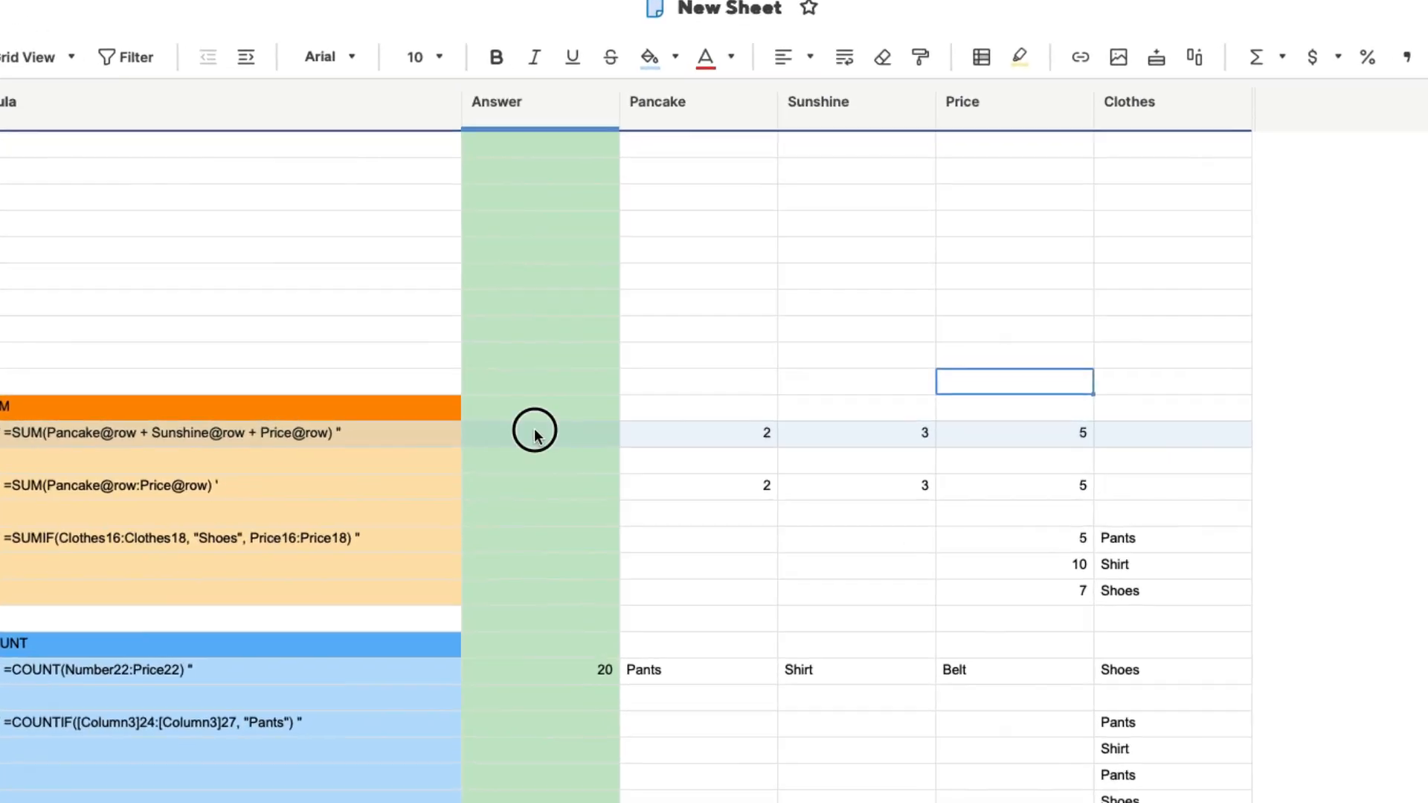
# Step: Enter =SUM(Pancake@row+Sunshine@row+Price@row) in the Answer cell of row 12, referencing that row's three number cells
pyautogui.doubleClick(533, 435)
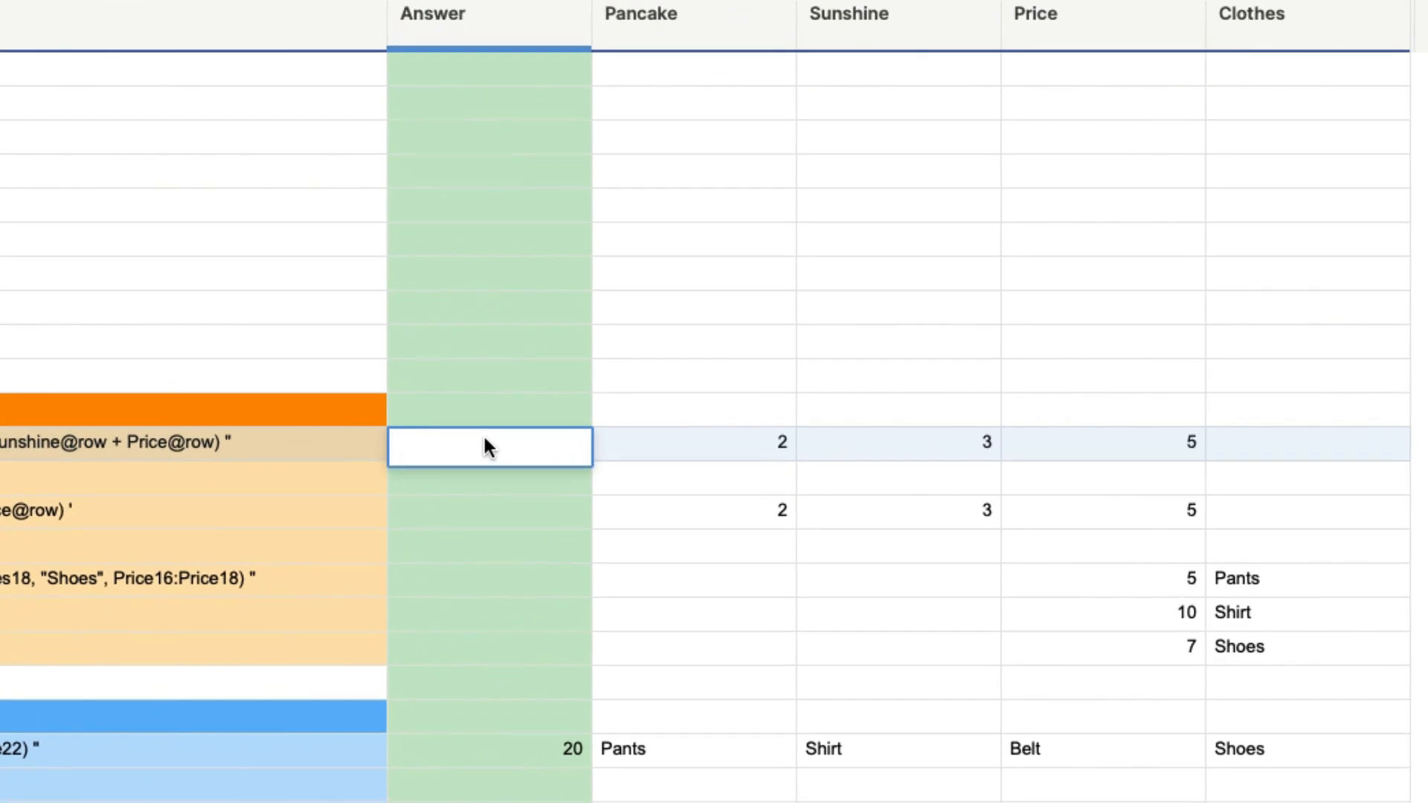
pyautogui.write('=sum')
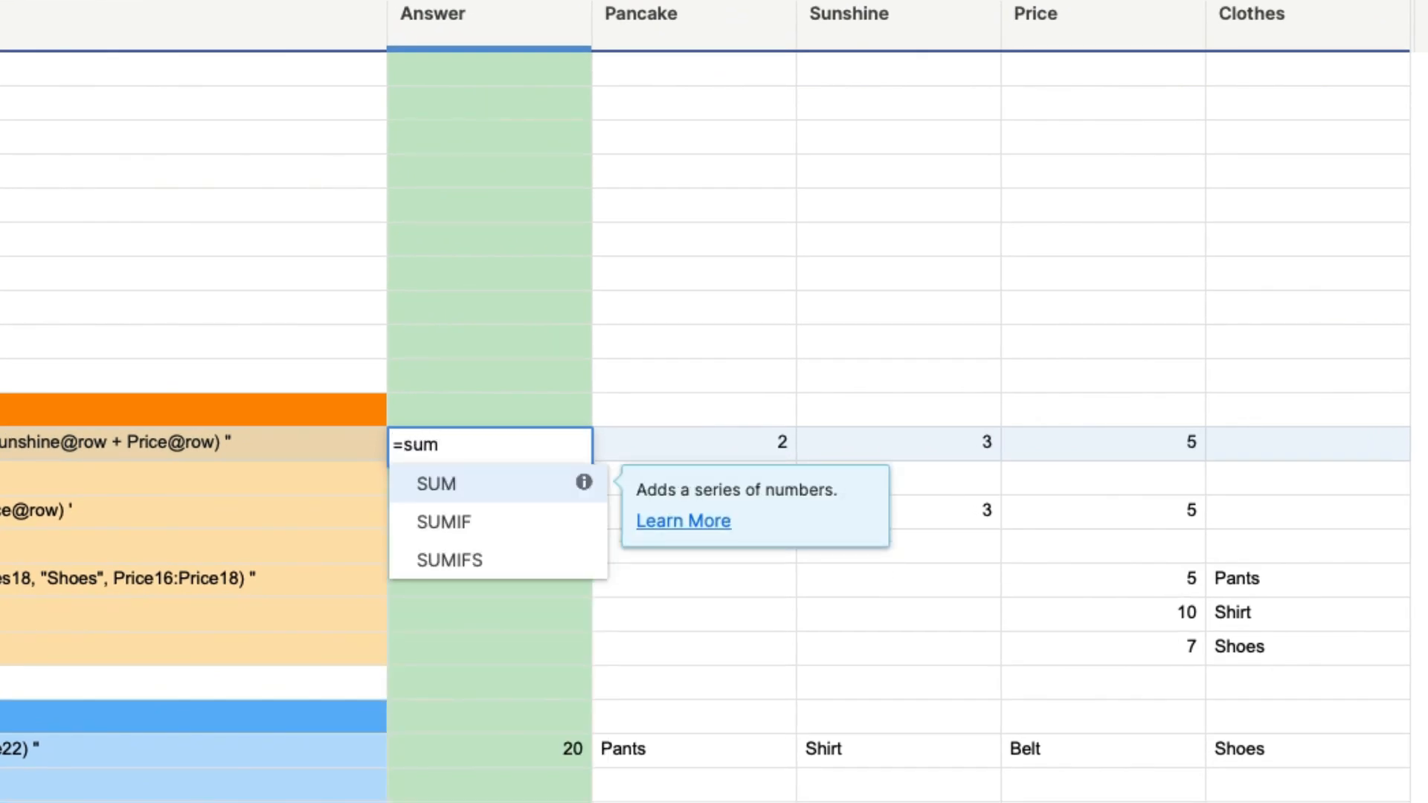
pyautogui.click(498, 482)
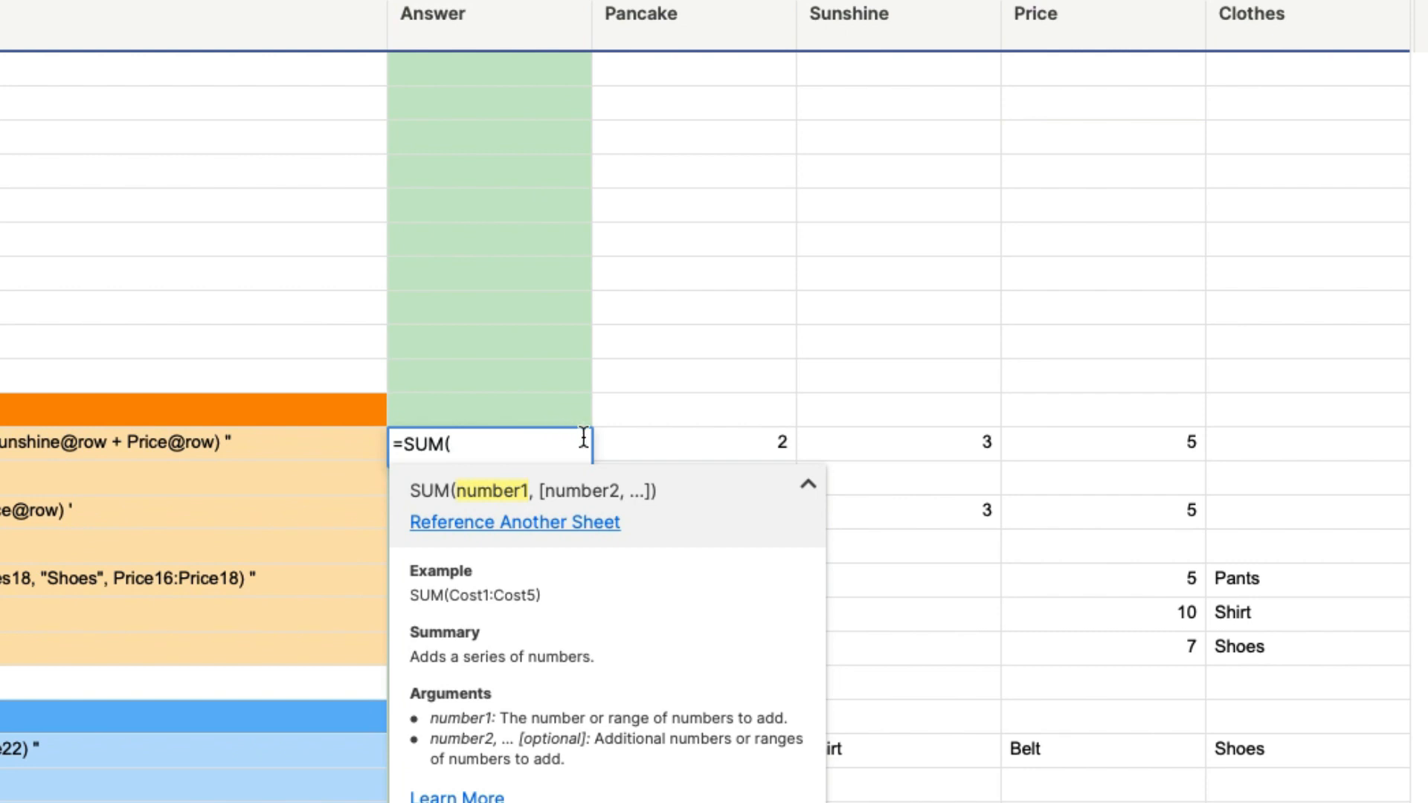
pyautogui.click(667, 443)
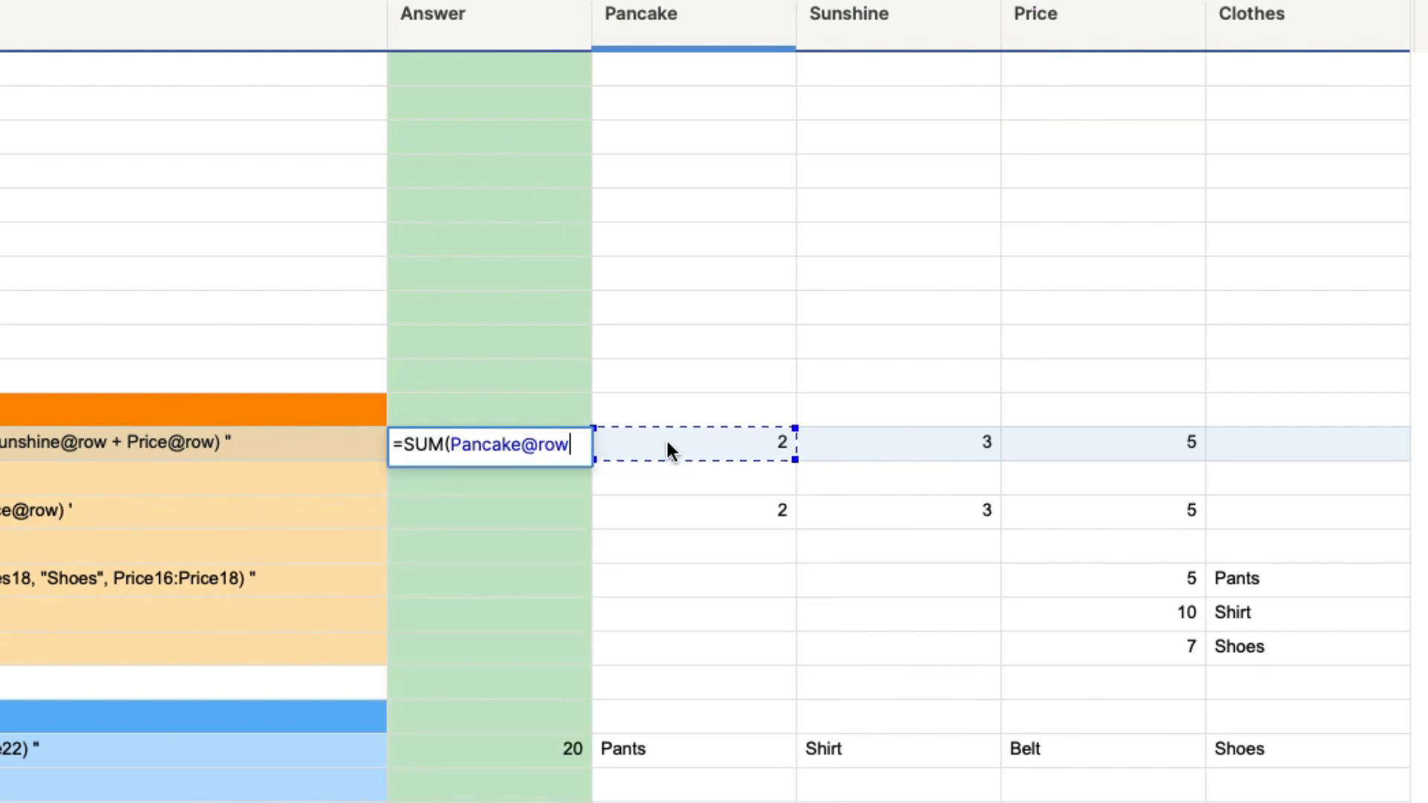
pyautogui.write('+')
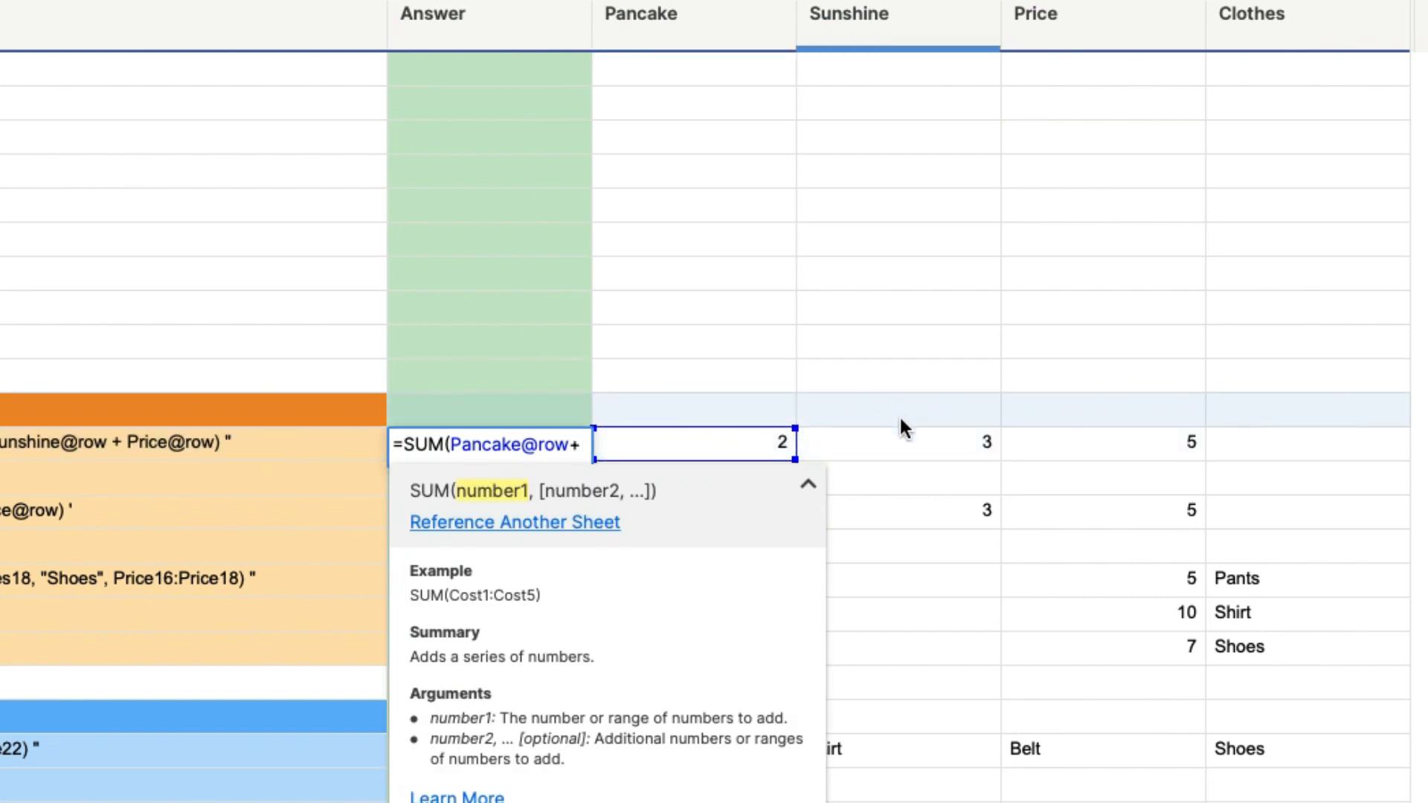
pyautogui.click(913, 451)
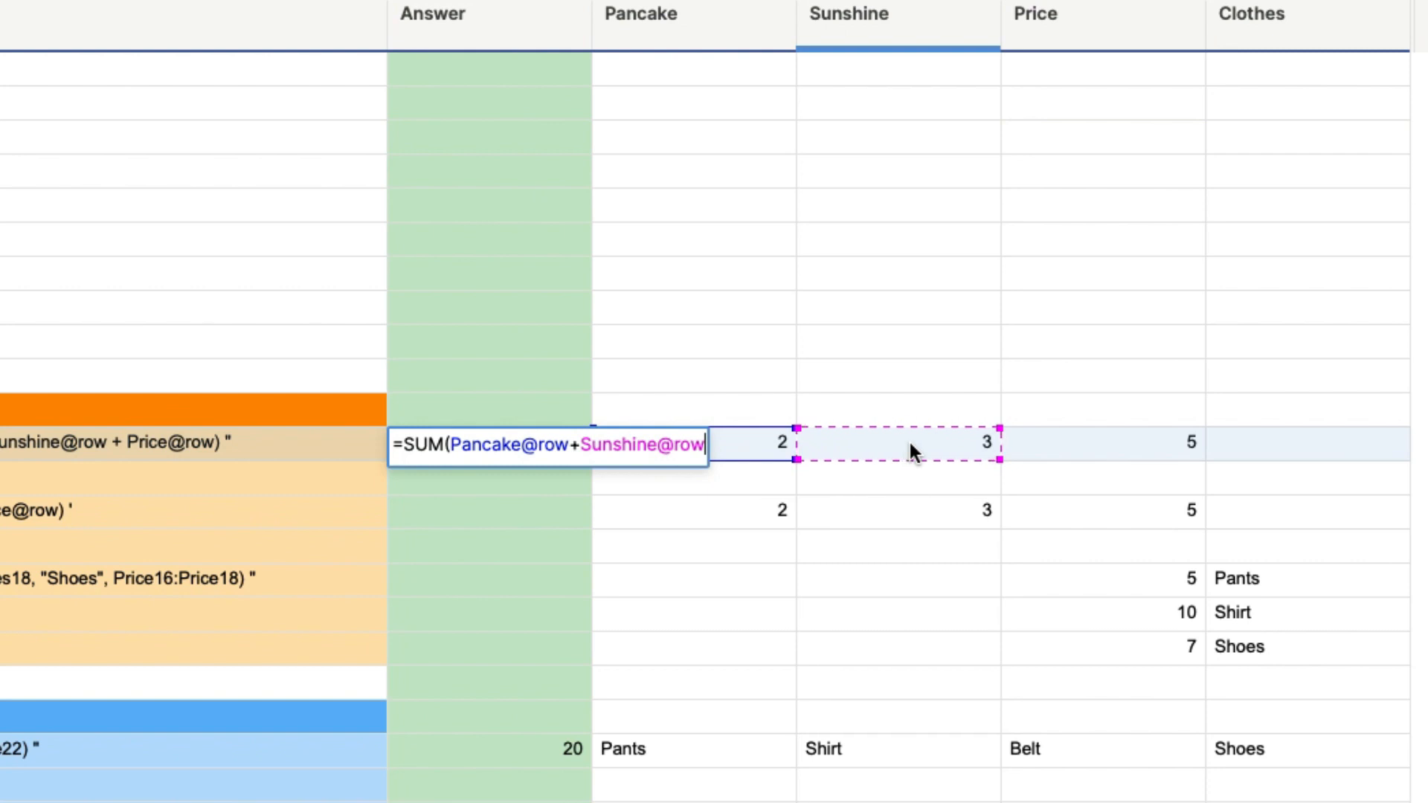
pyautogui.write('+')
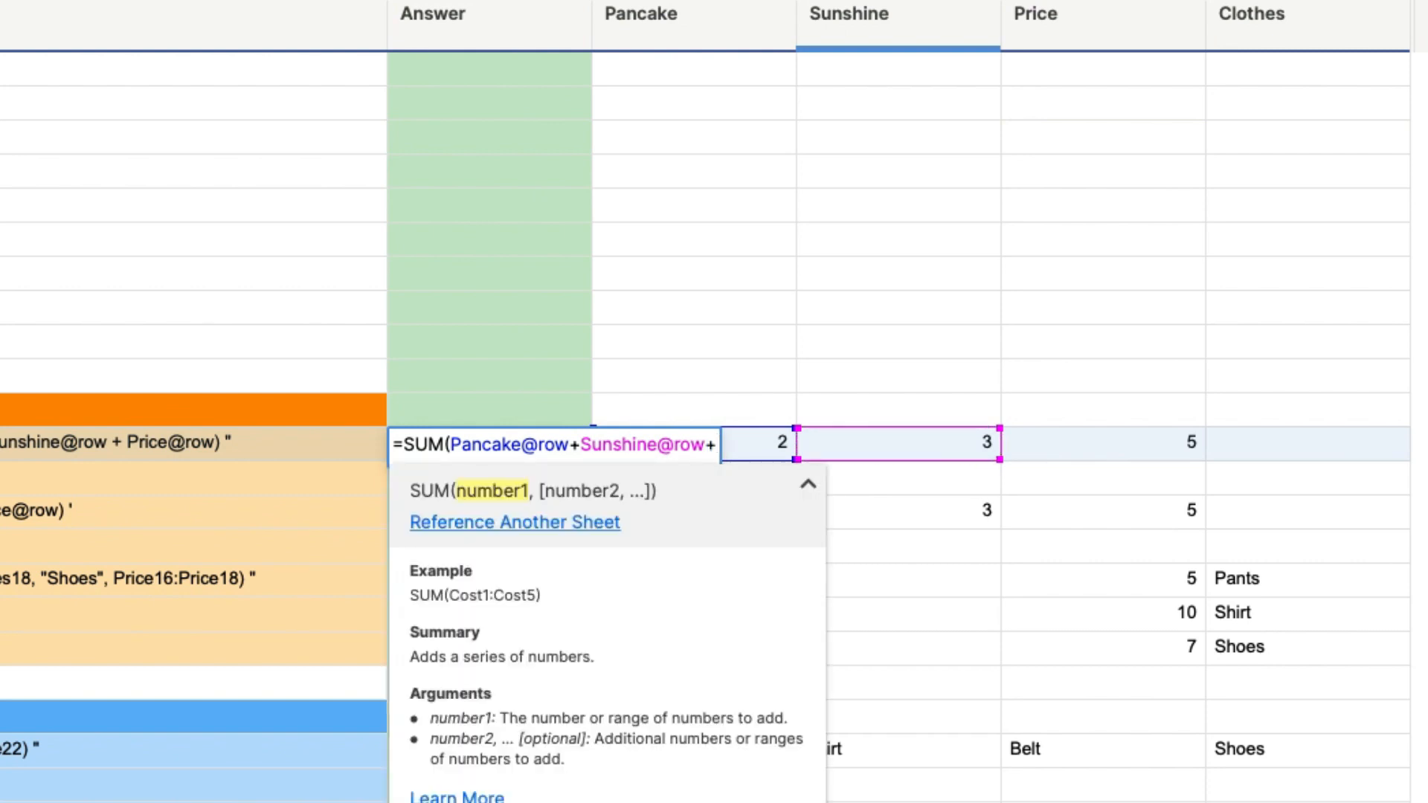
pyautogui.click(1156, 446)
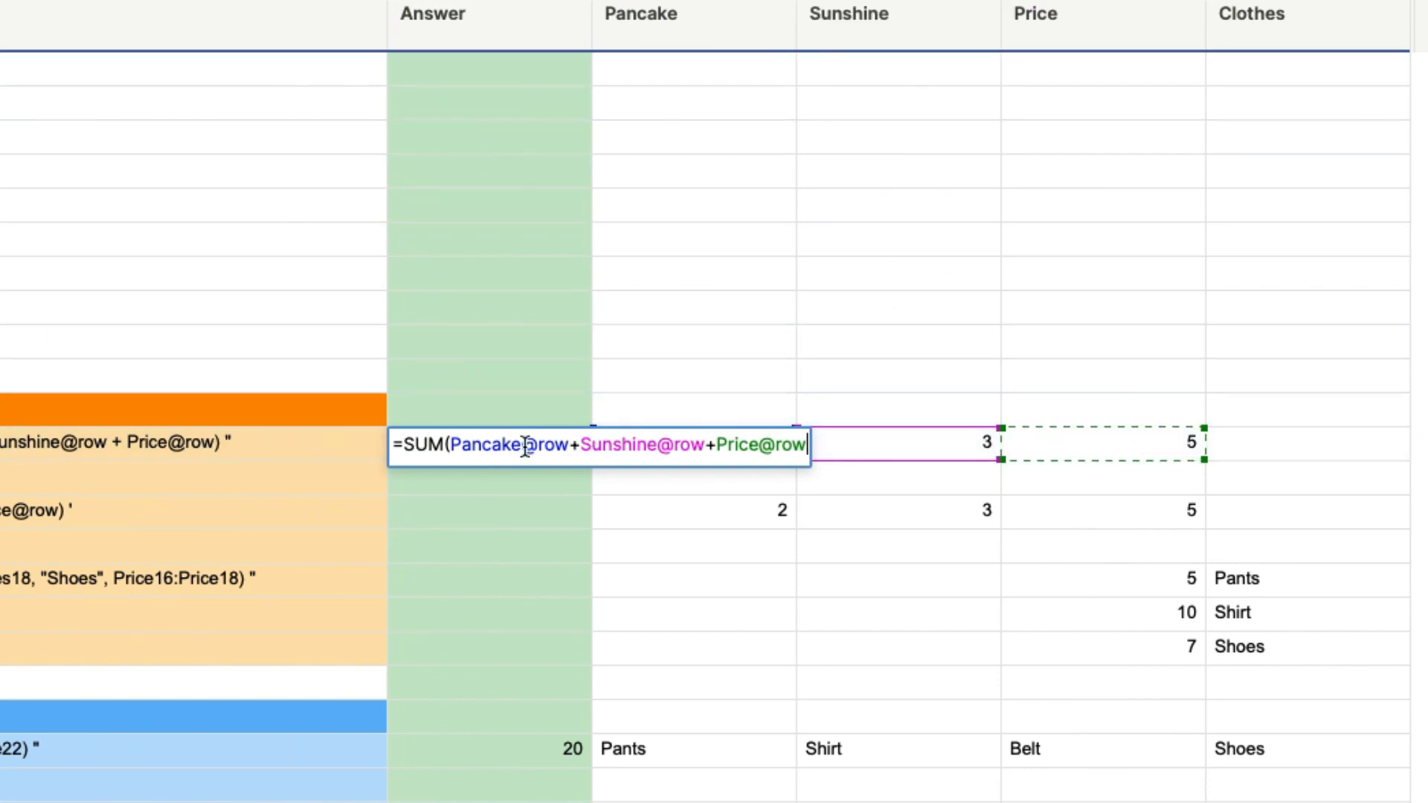
pyautogui.click(472, 409)
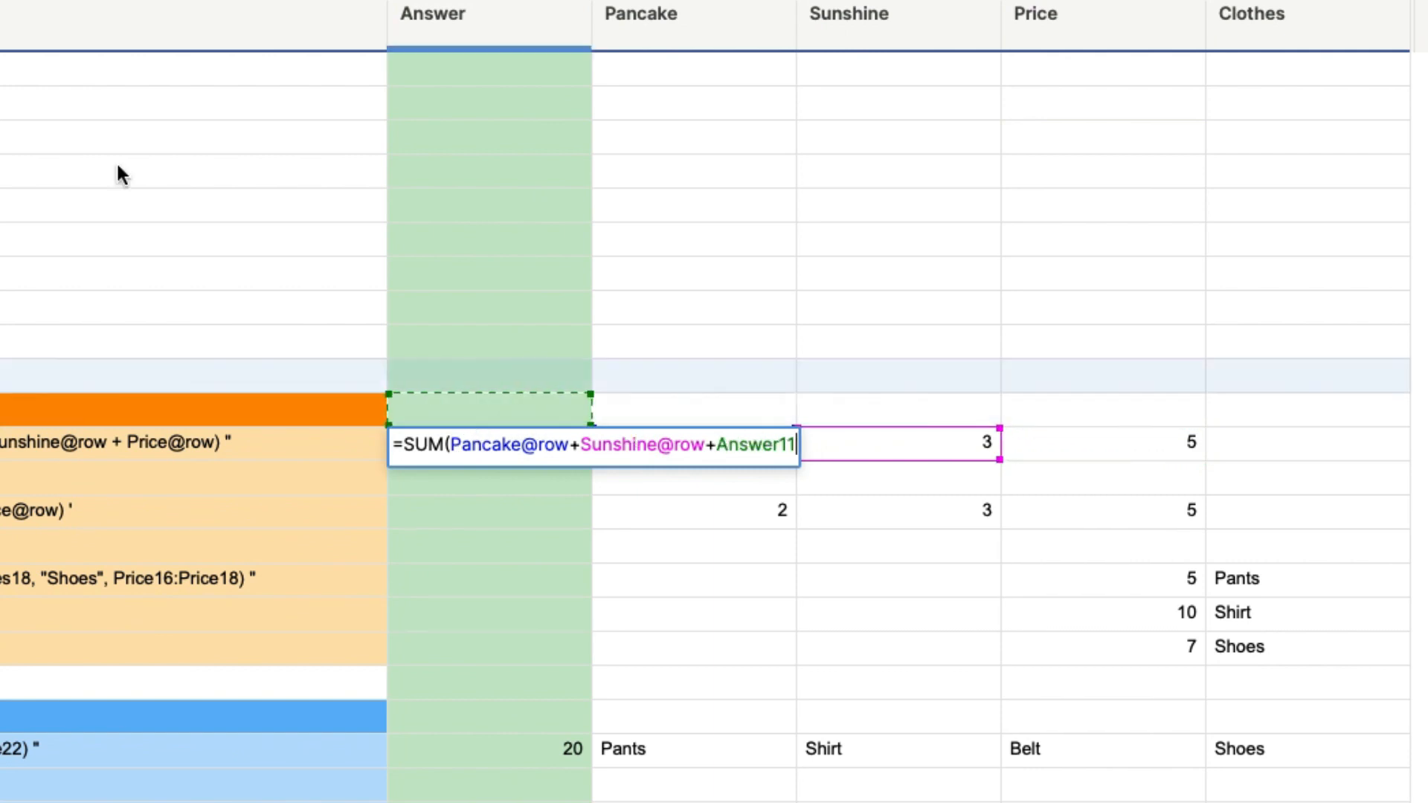
pyautogui.click(1108, 445)
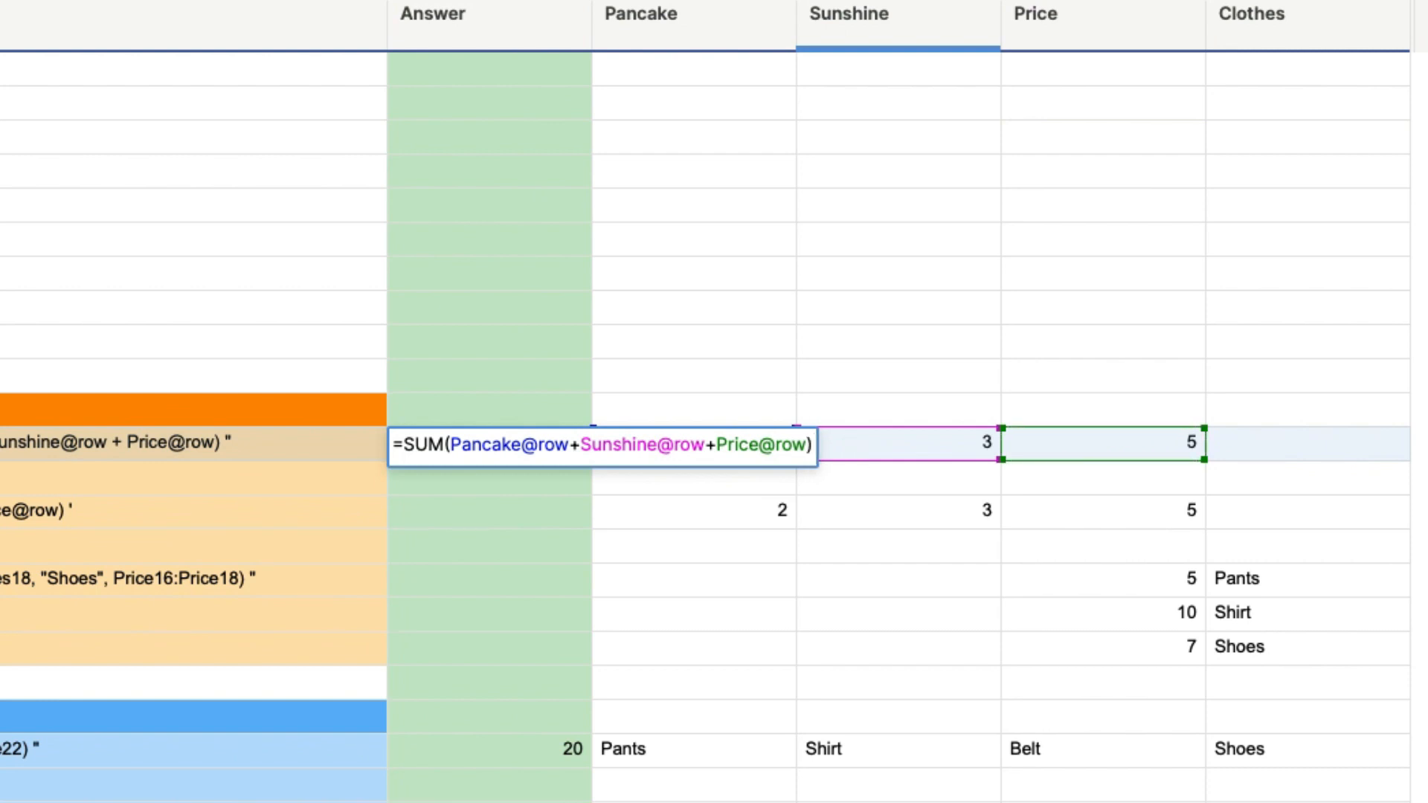
pyautogui.press('Return')
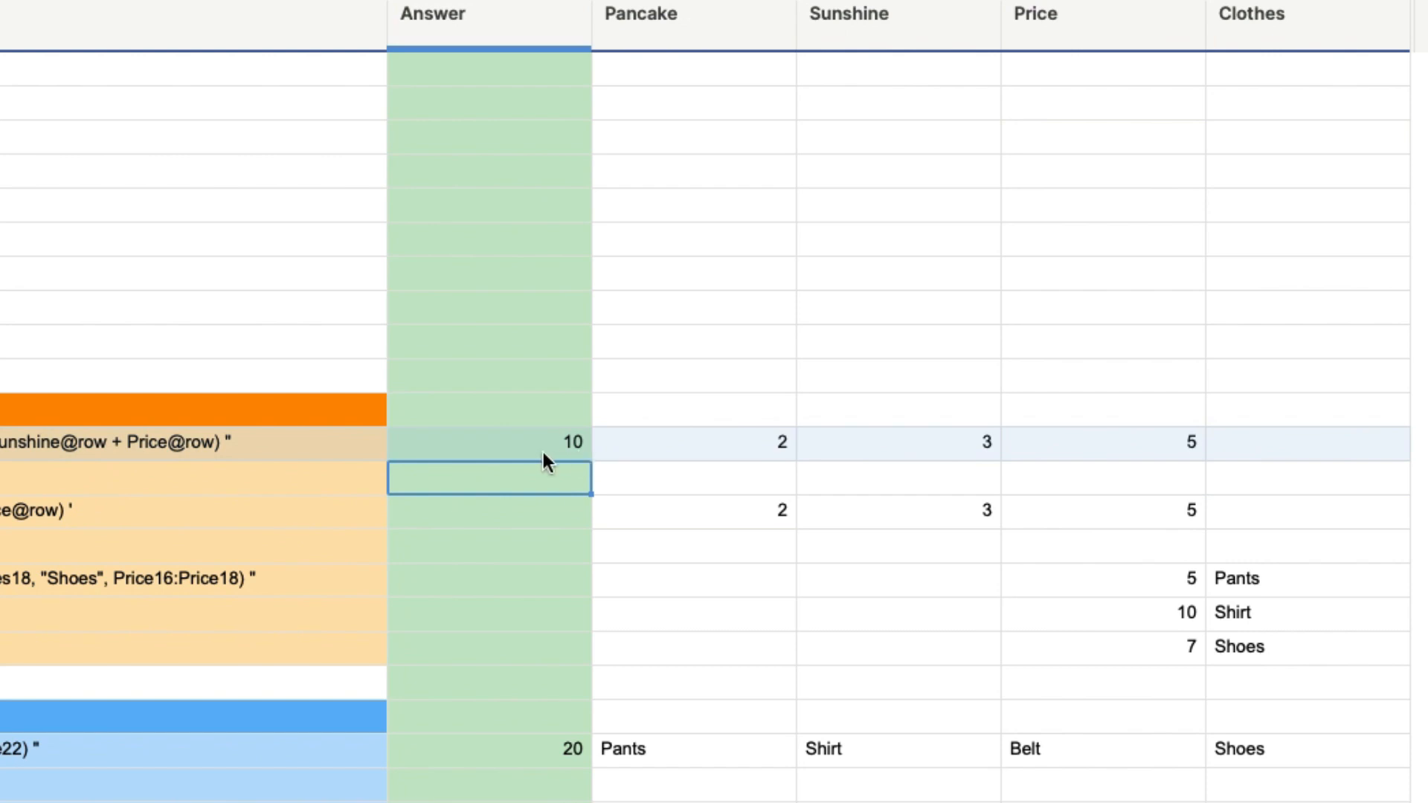
# Step: Review the SUM formula in the Answer cell of row 12 and highlight the row whose cells it references
pyautogui.click(533, 444)
pyautogui.click(525, 442)
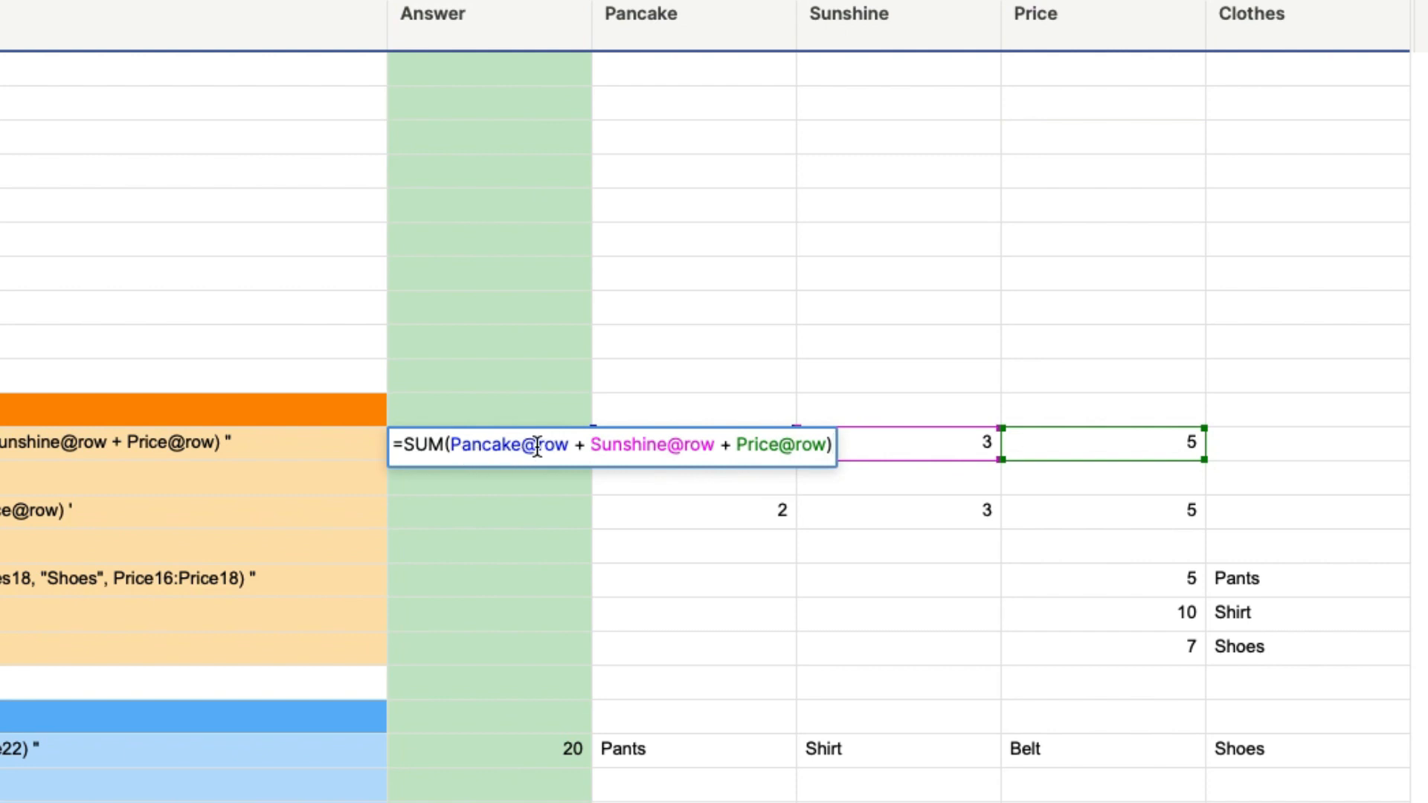
pyautogui.press('Return')
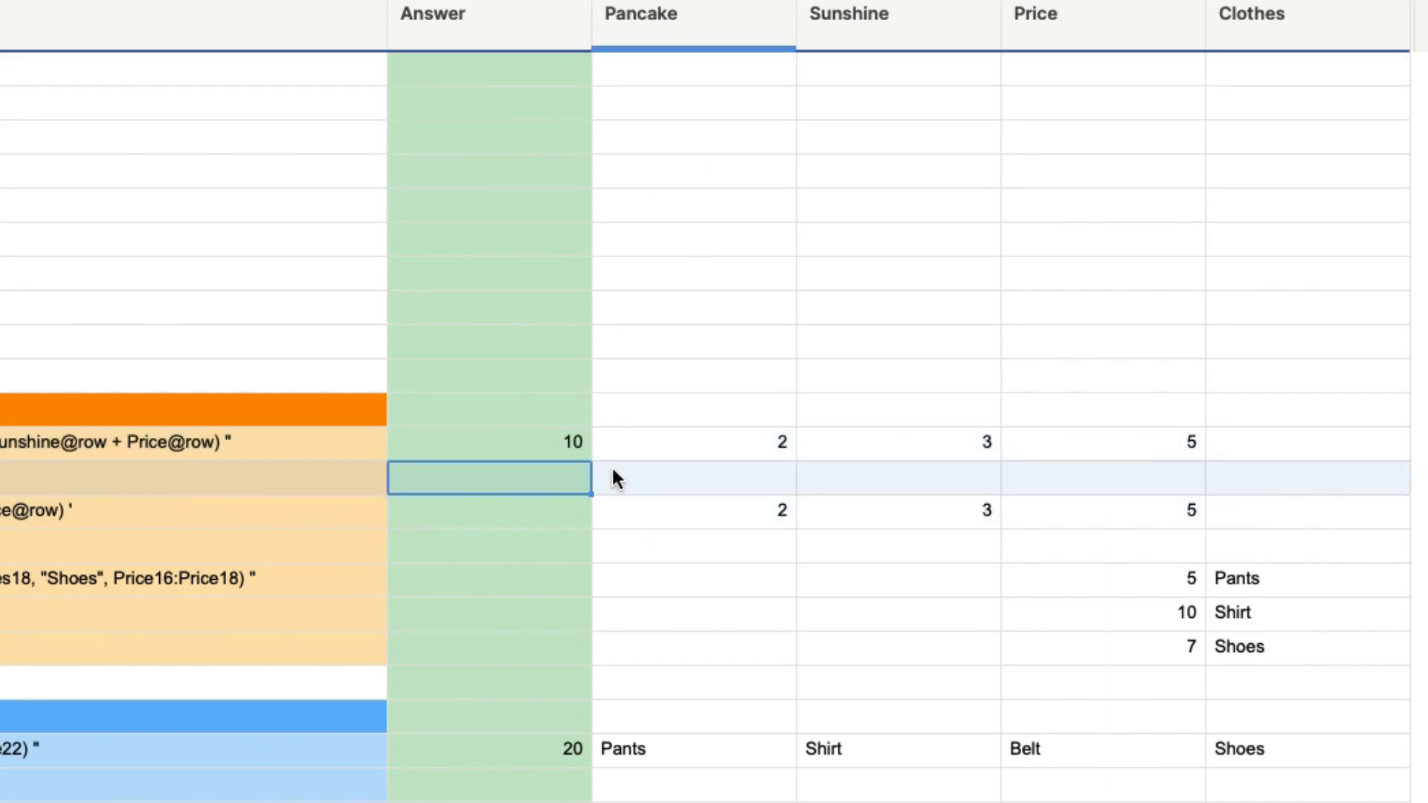
pyautogui.click(1, 444)
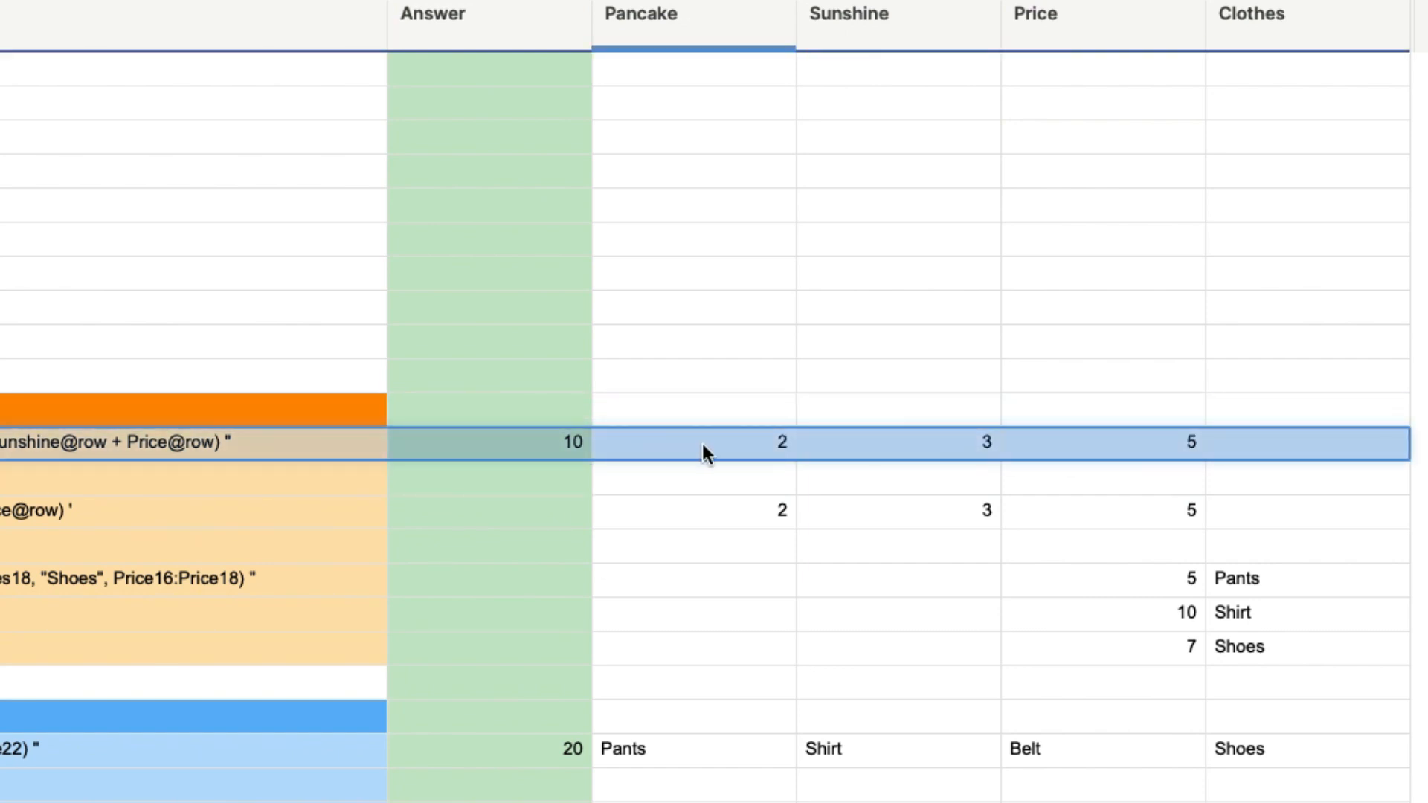
pyautogui.click(529, 401)
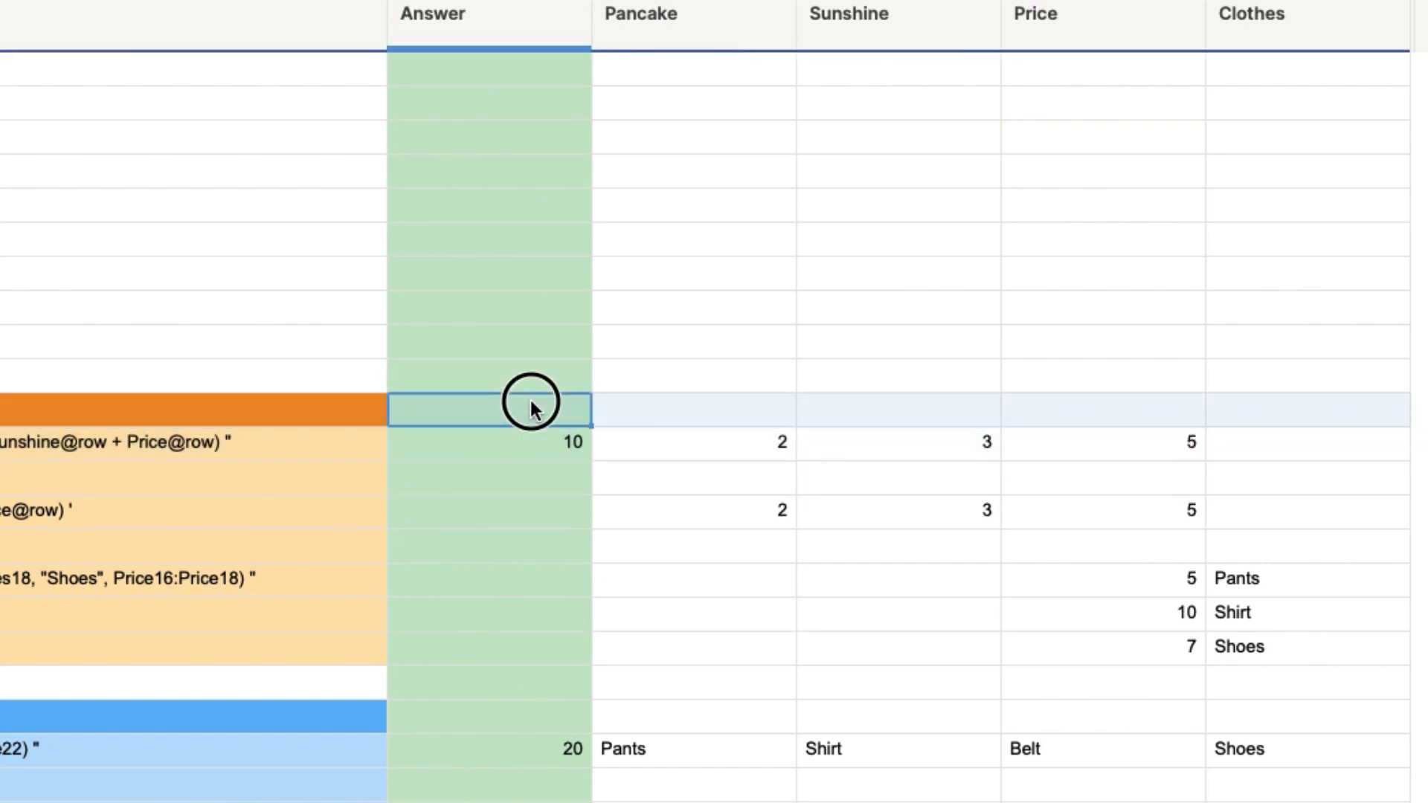
pyautogui.click(543, 443)
pyautogui.click(546, 444)
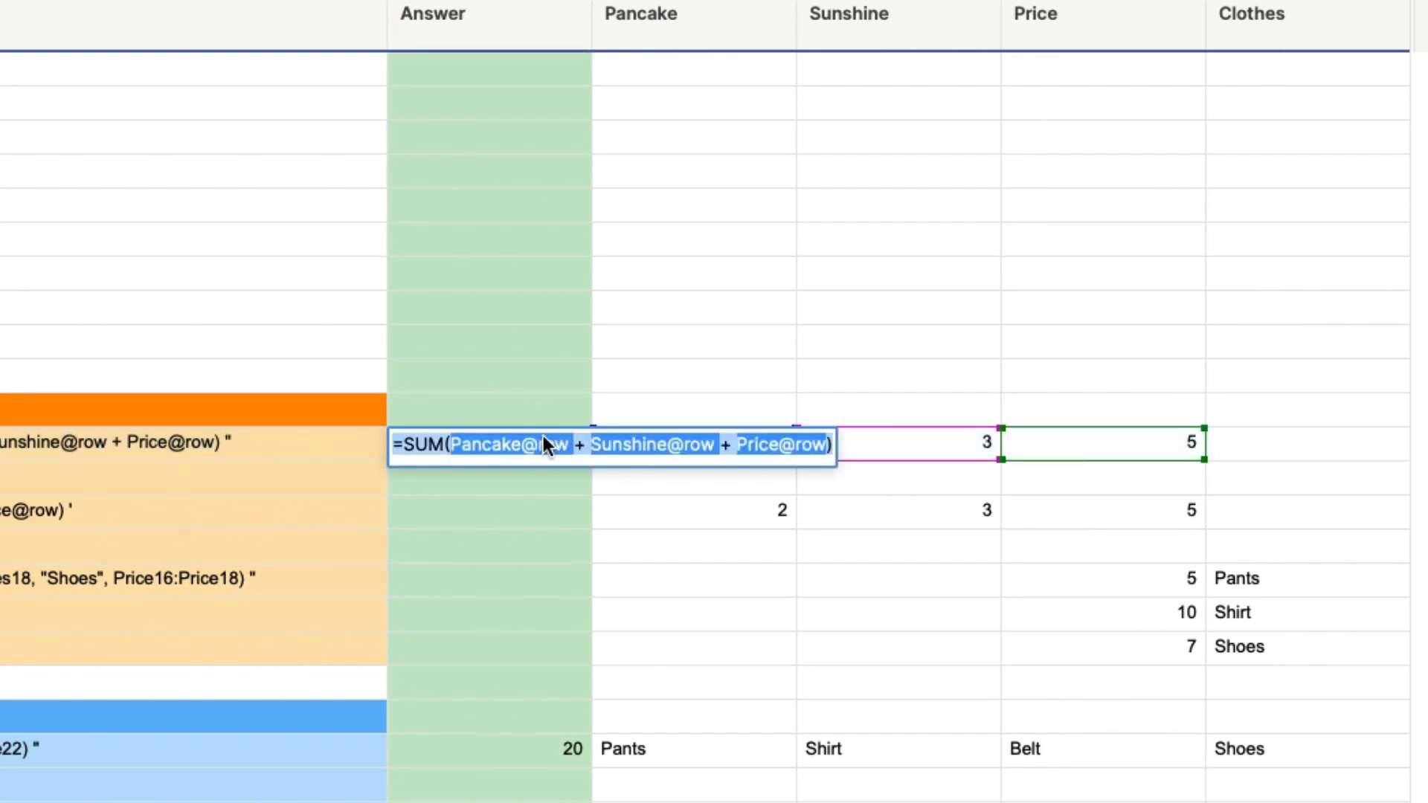
pyautogui.press('BackSpace')
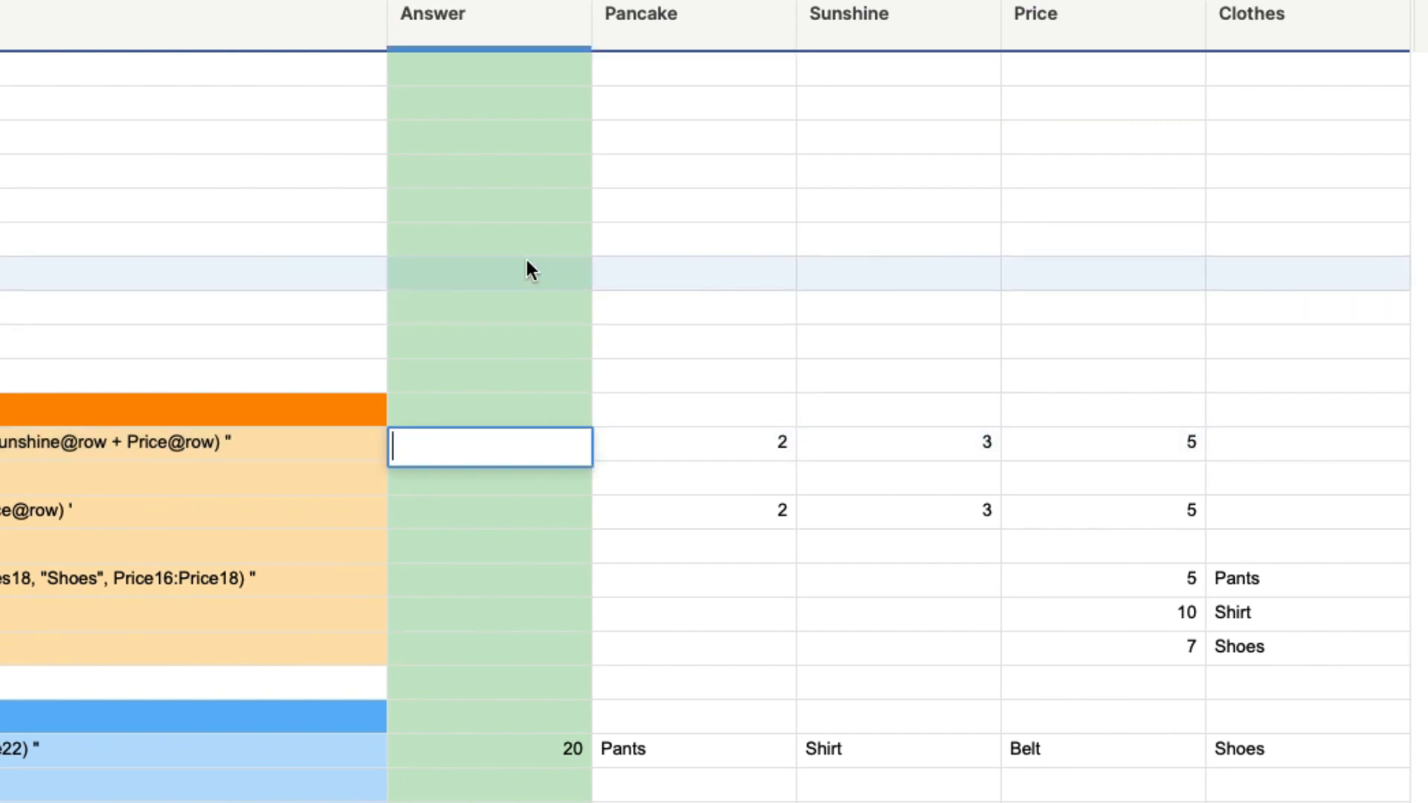
pyautogui.doubleClick(516, 204)
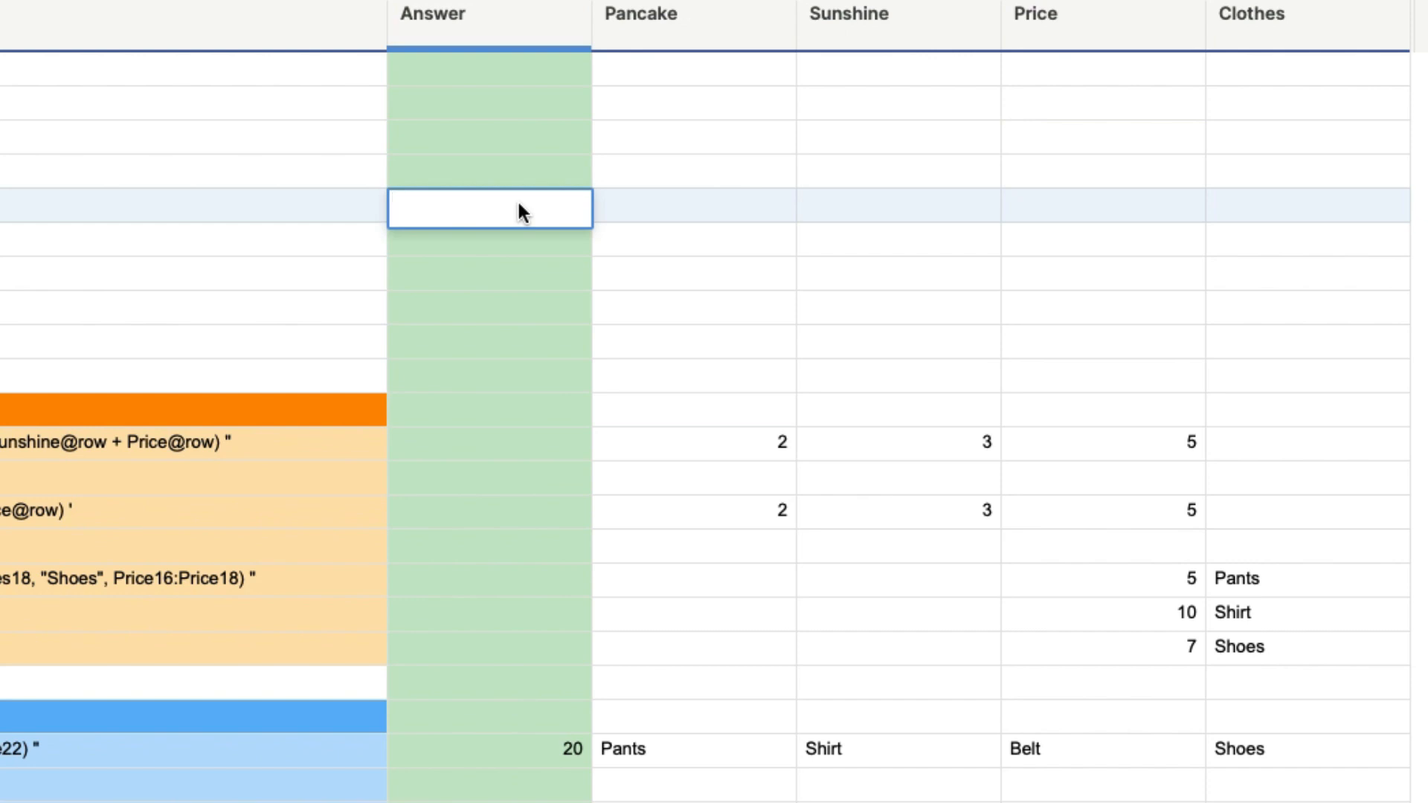
pyautogui.press('super+z')
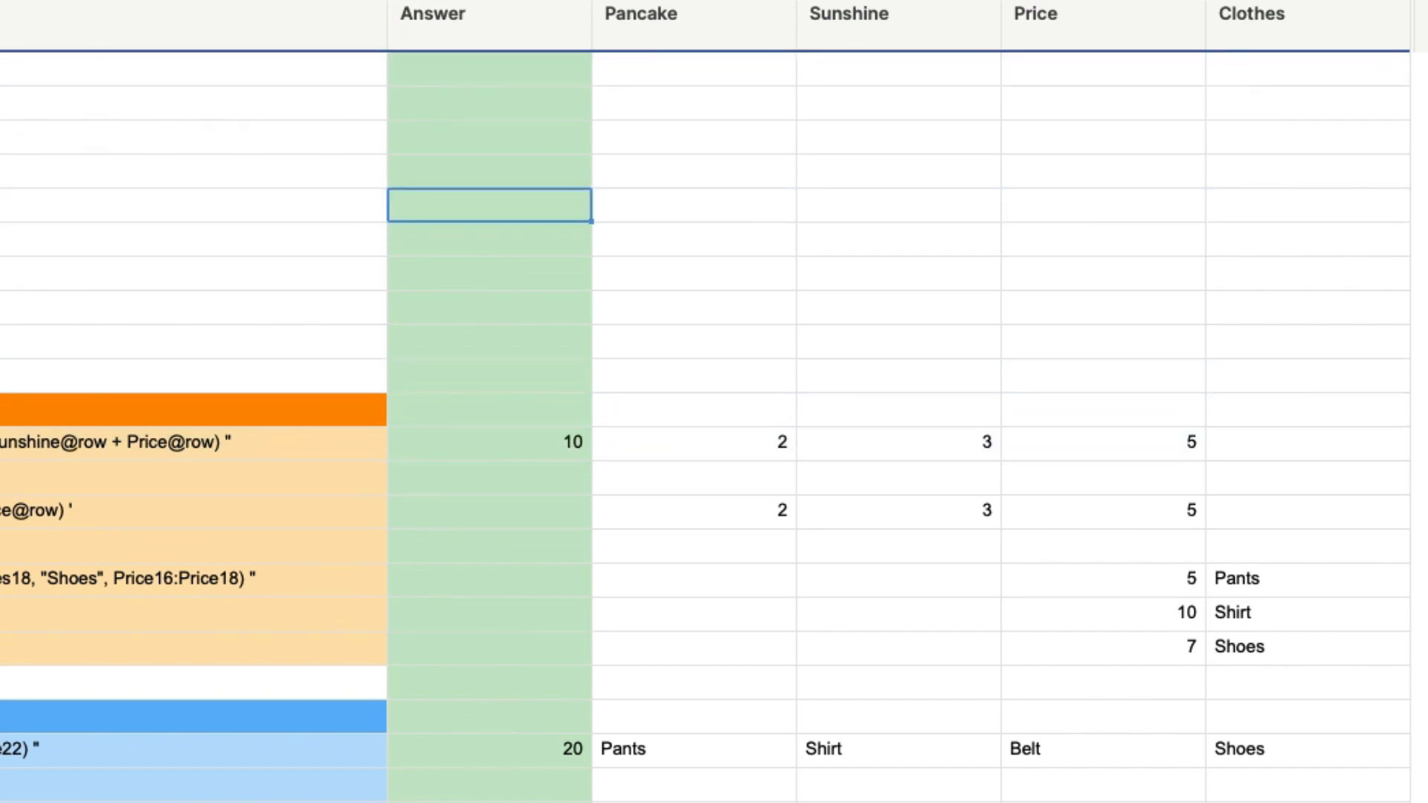
# Step: Move the formula =SUM(Pancake@row + Sunshine@row + Price@row) from the Answer cell of row 12 to the Answer cell of row 4
pyautogui.doubleClick(512, 453)
pyautogui.press('super+a')
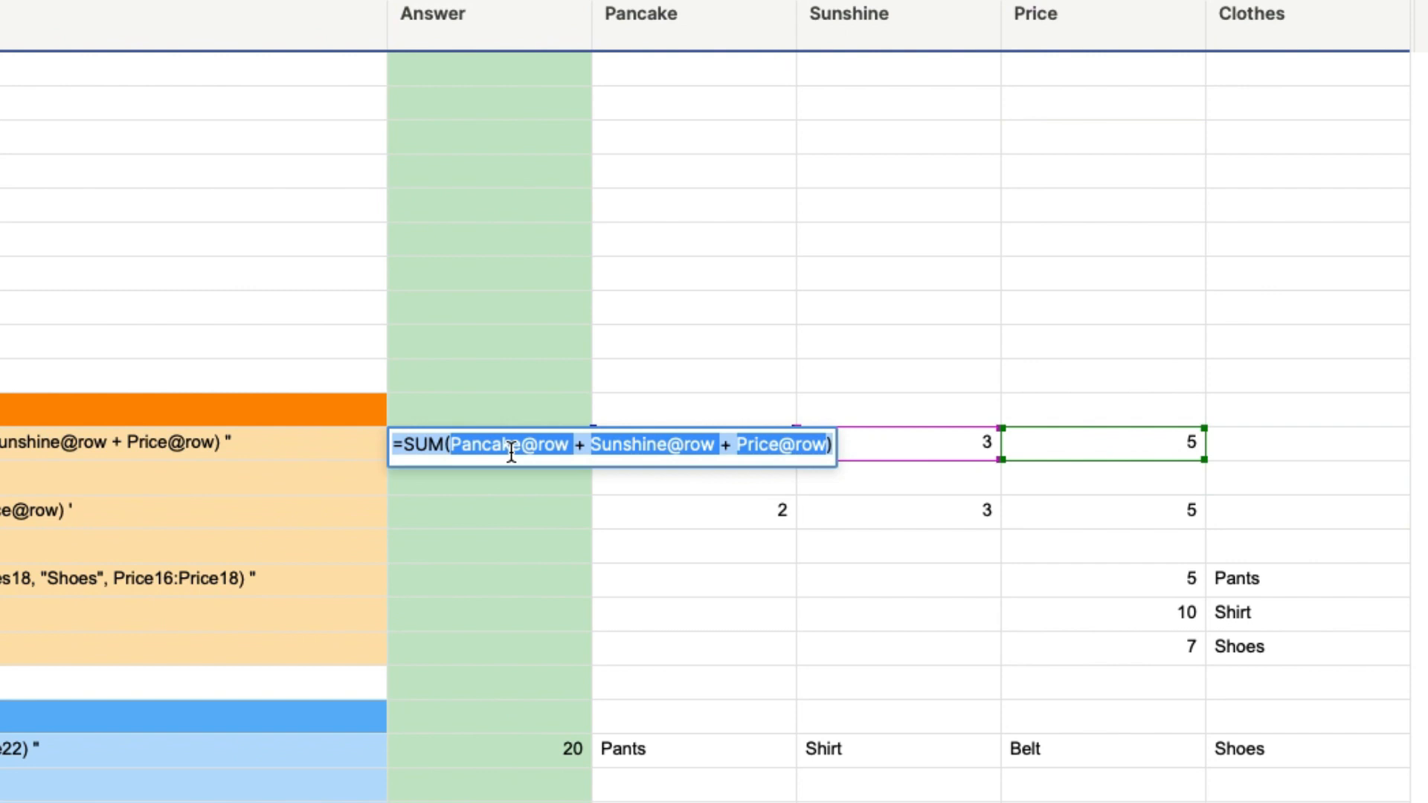
pyautogui.press('BackSpace')
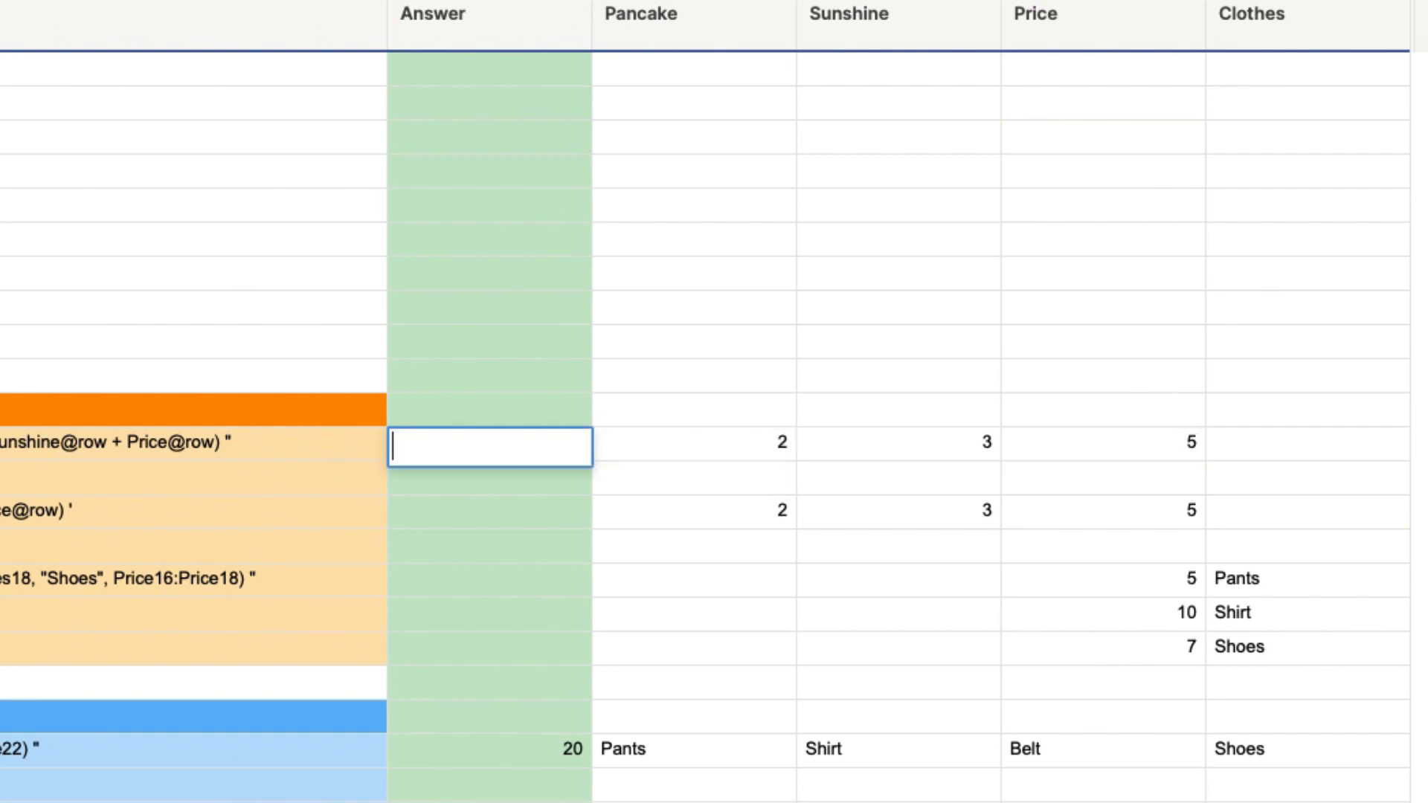
pyautogui.doubleClick(488, 168)
pyautogui.press('super+v')
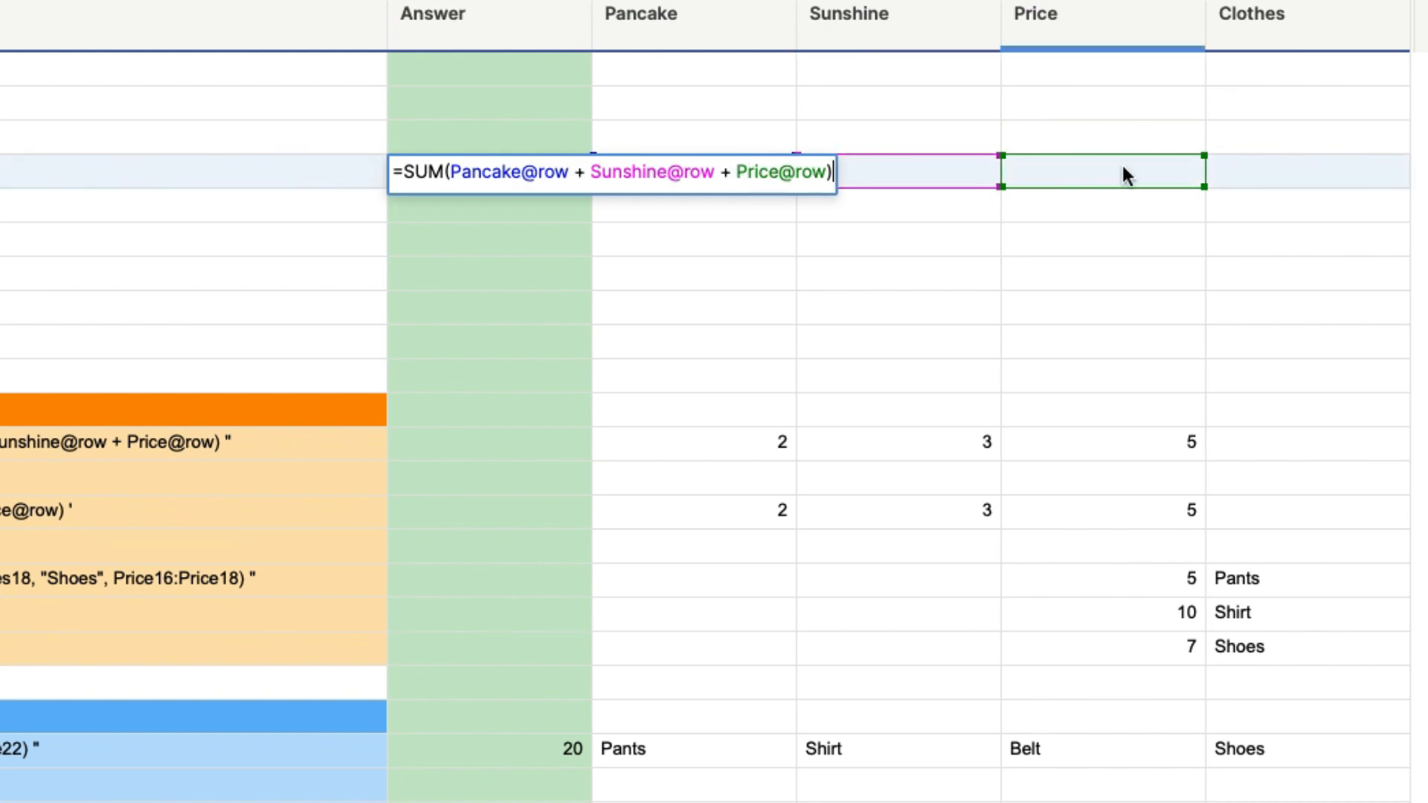
pyautogui.click(624, 151)
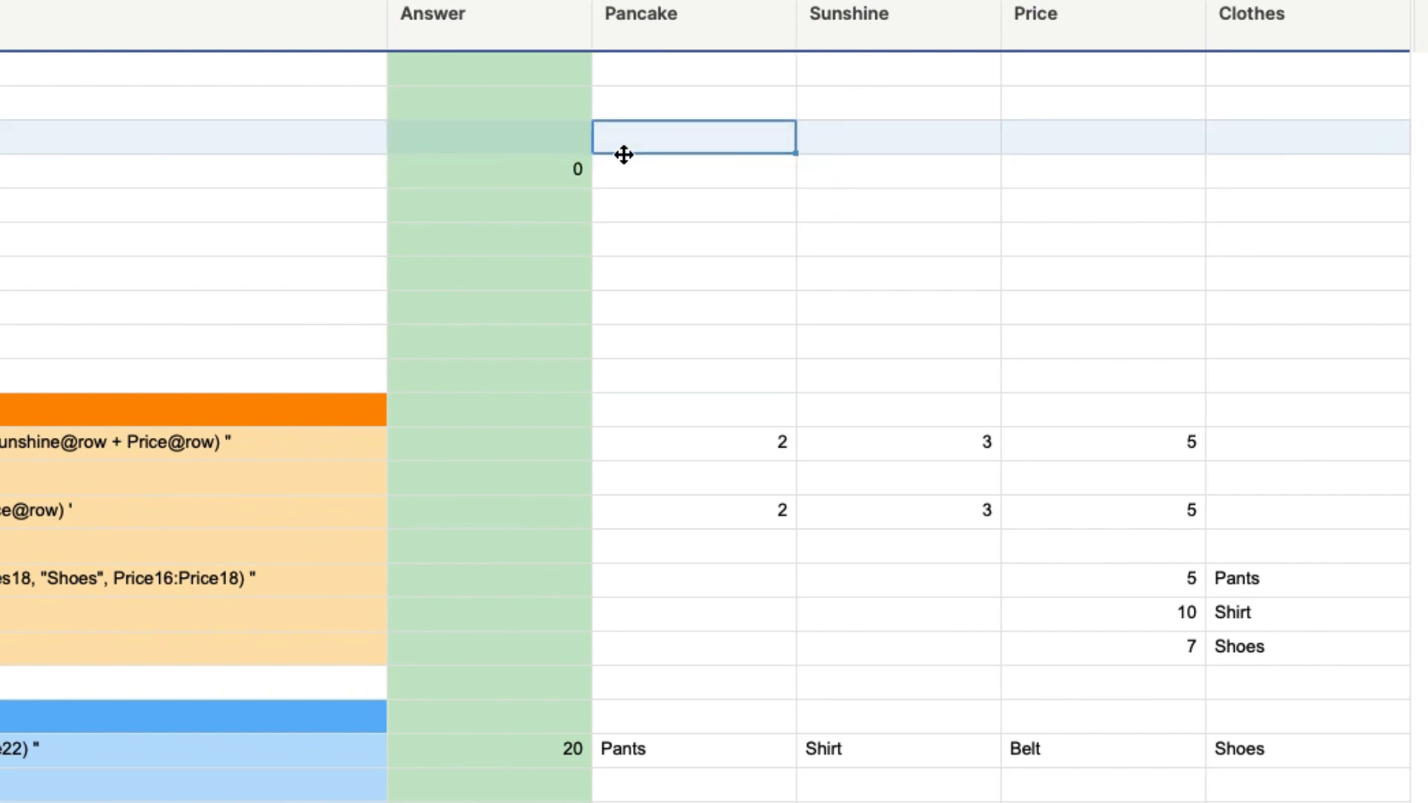
pyautogui.click(519, 169)
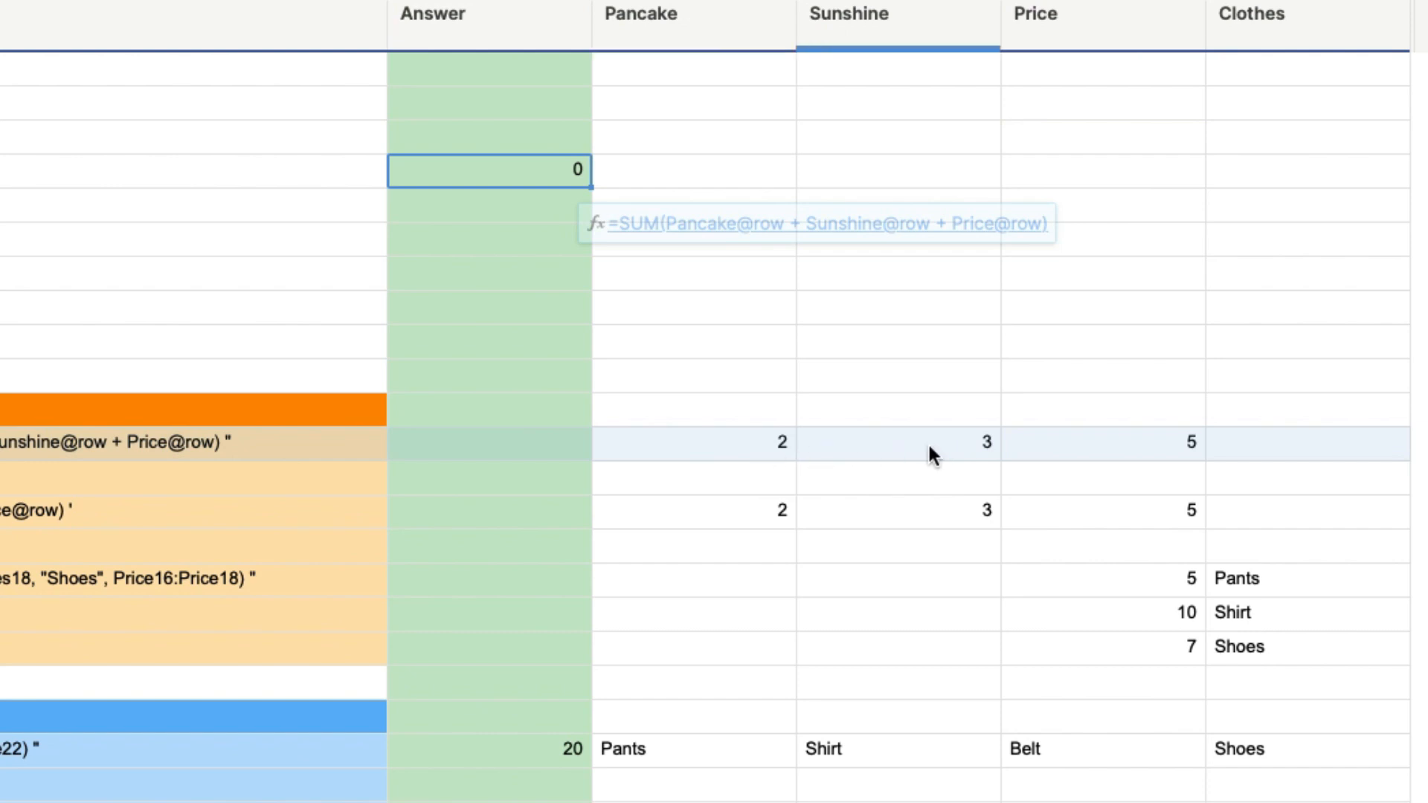
pyautogui.doubleClick(506, 169)
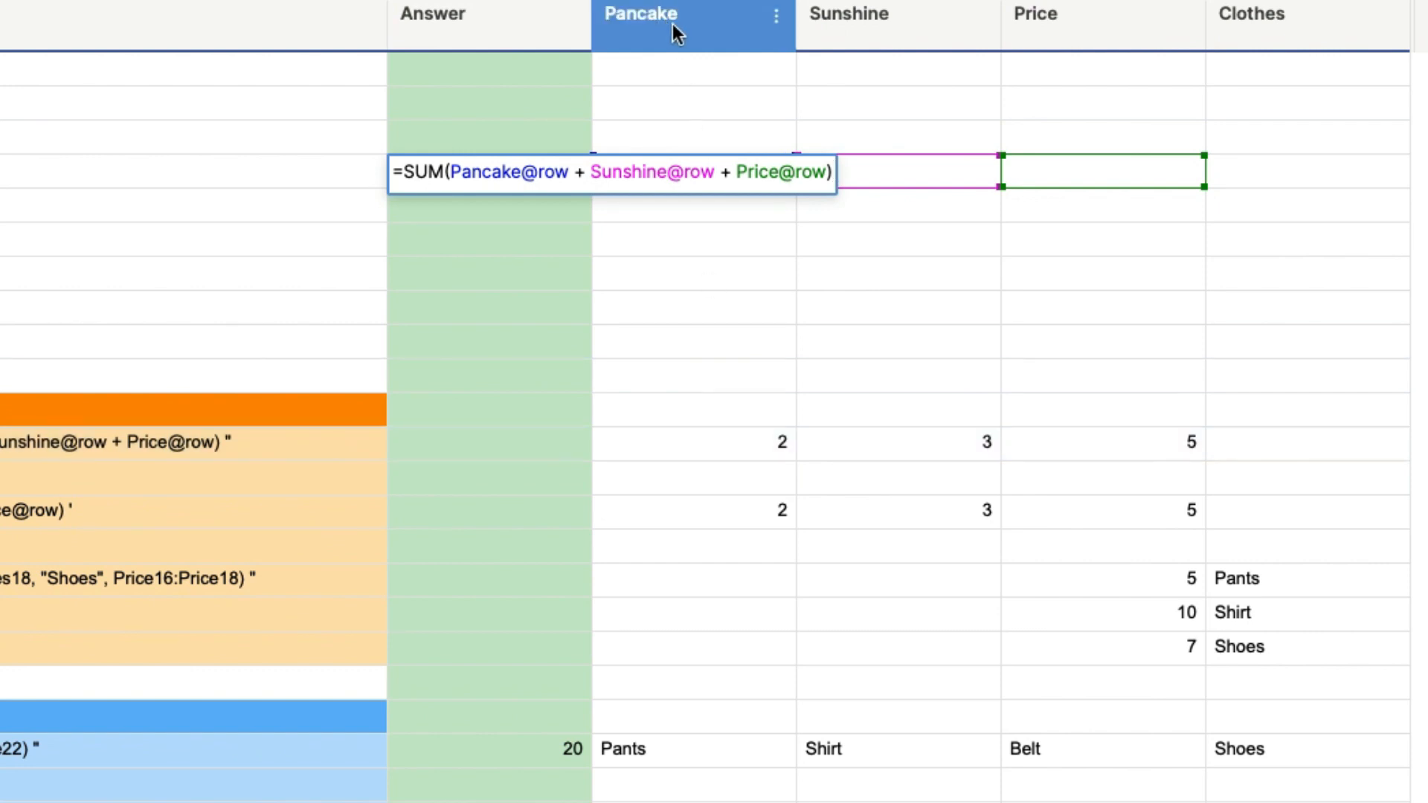
pyautogui.click(569, 172)
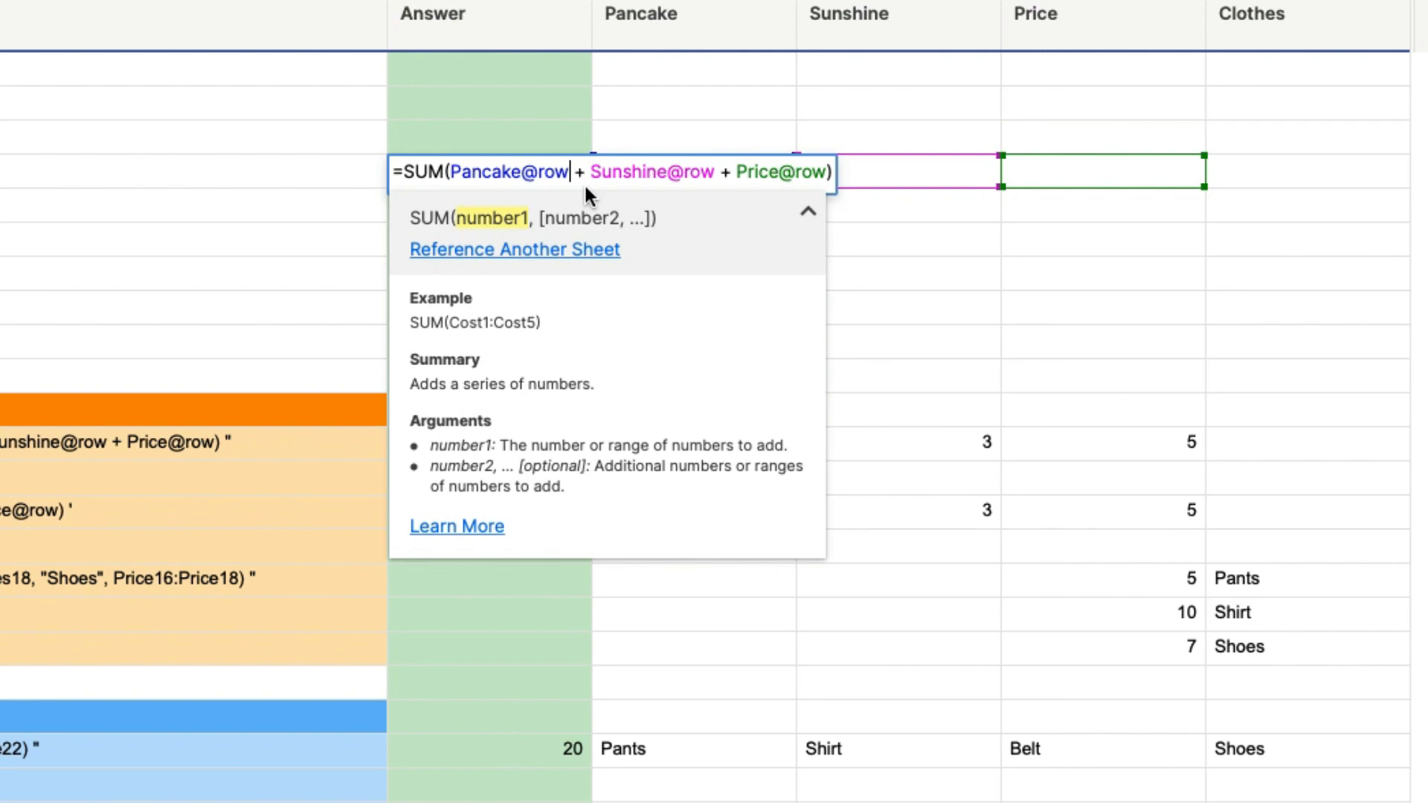
pyautogui.press('BackSpace')
pyautogui.press('BackSpace')
pyautogui.press('BackSpace')
pyautogui.press('BackSpace')
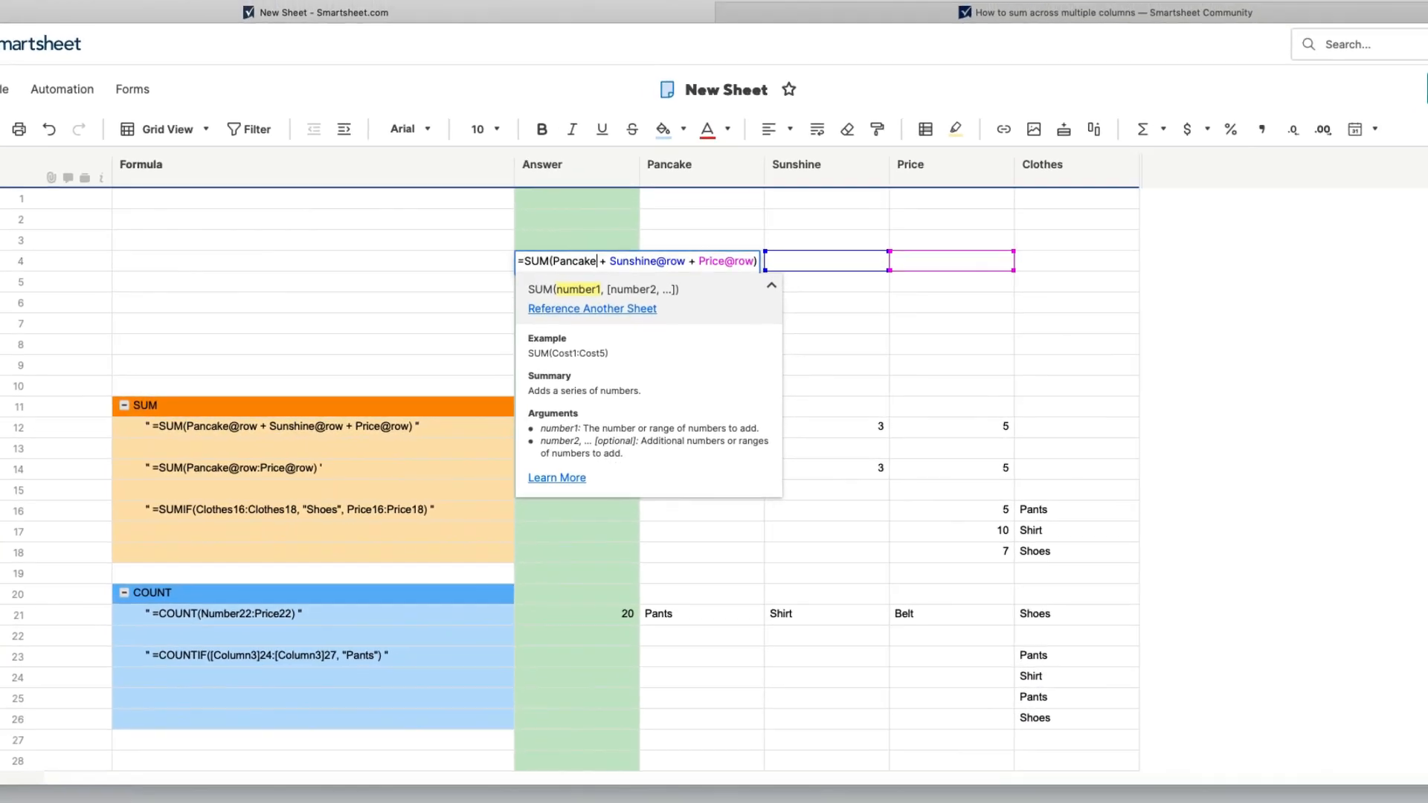
pyautogui.press('Return')
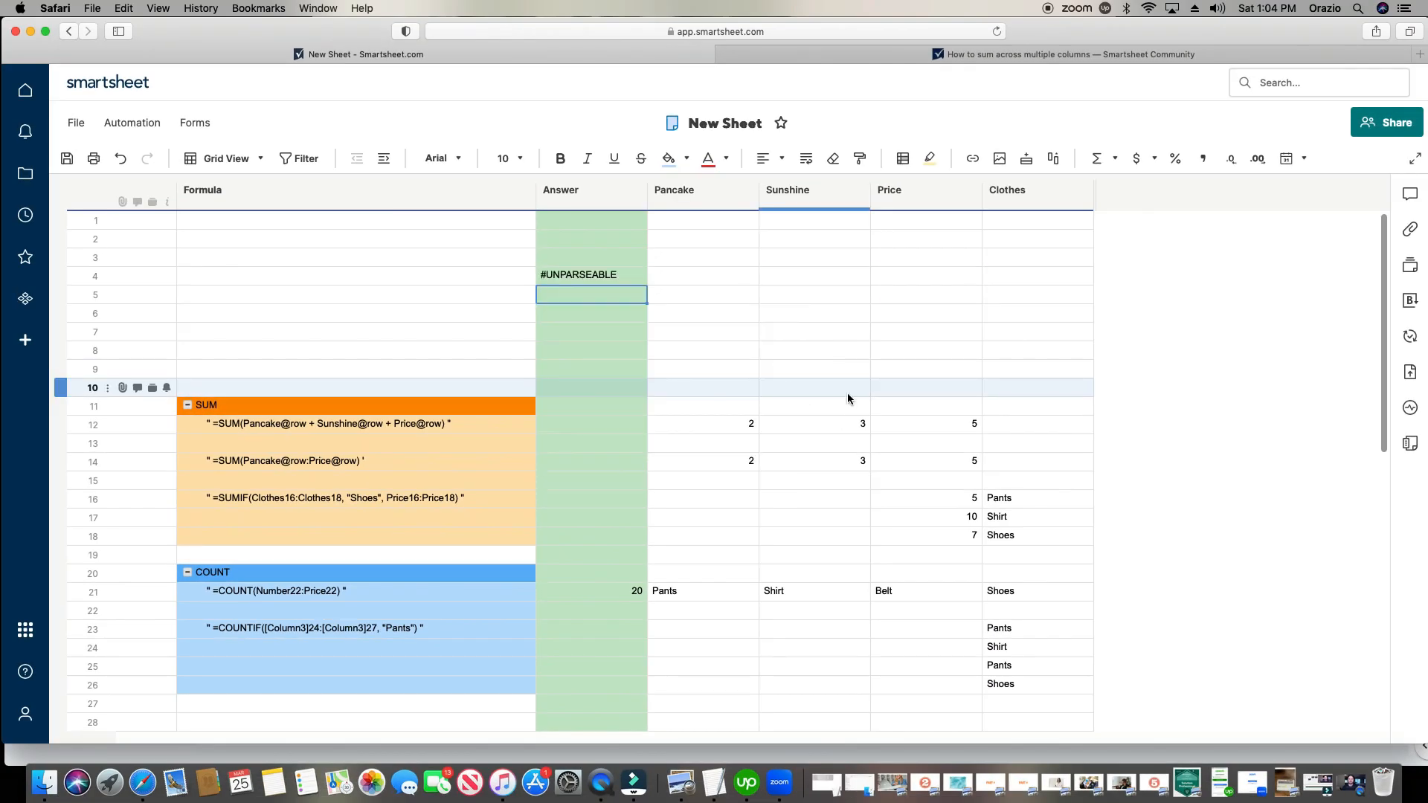
# Step: Point out row 12 as the source row, and change the Pancake reference in the row 4 Answer formula to Pancake12
pyautogui.click(719, 427)
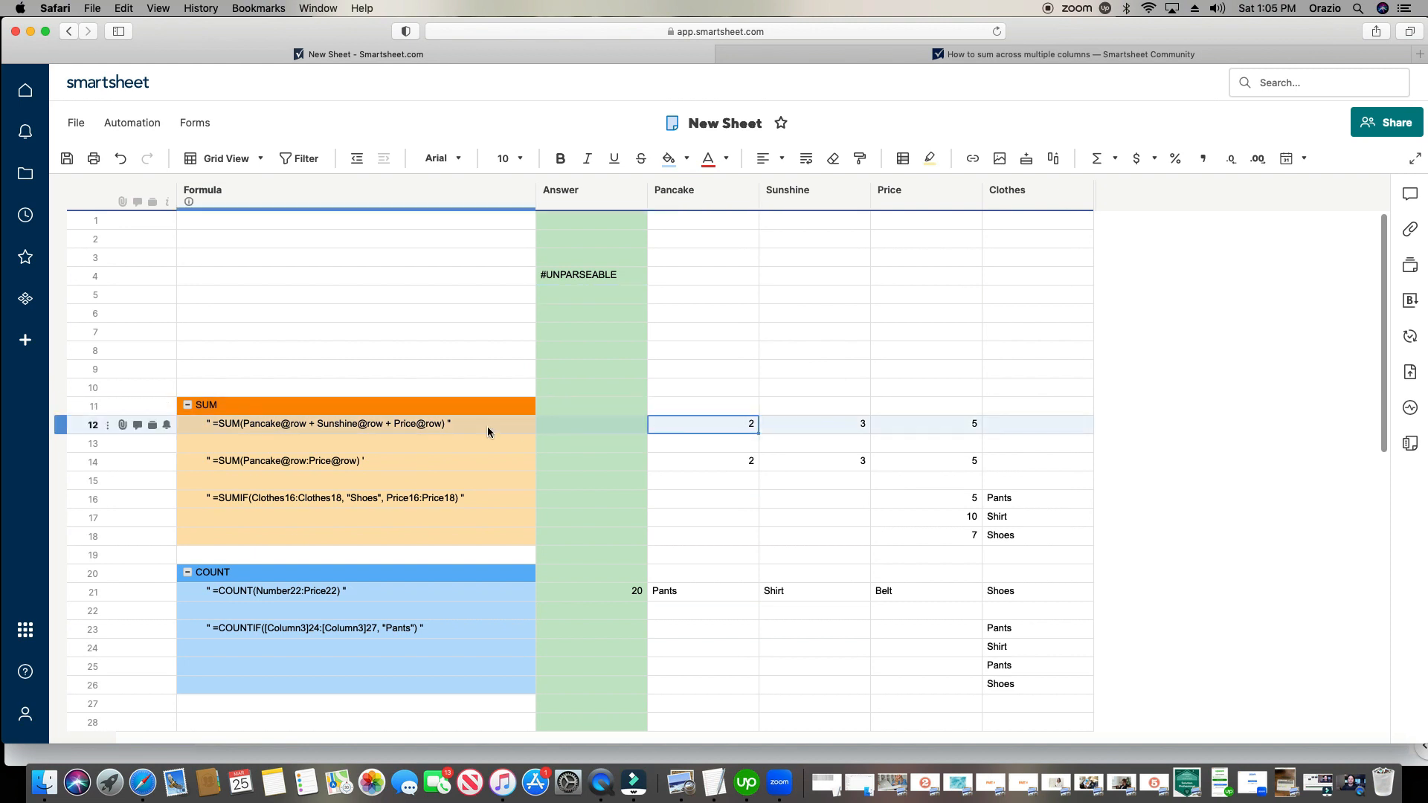
pyautogui.click(62, 426)
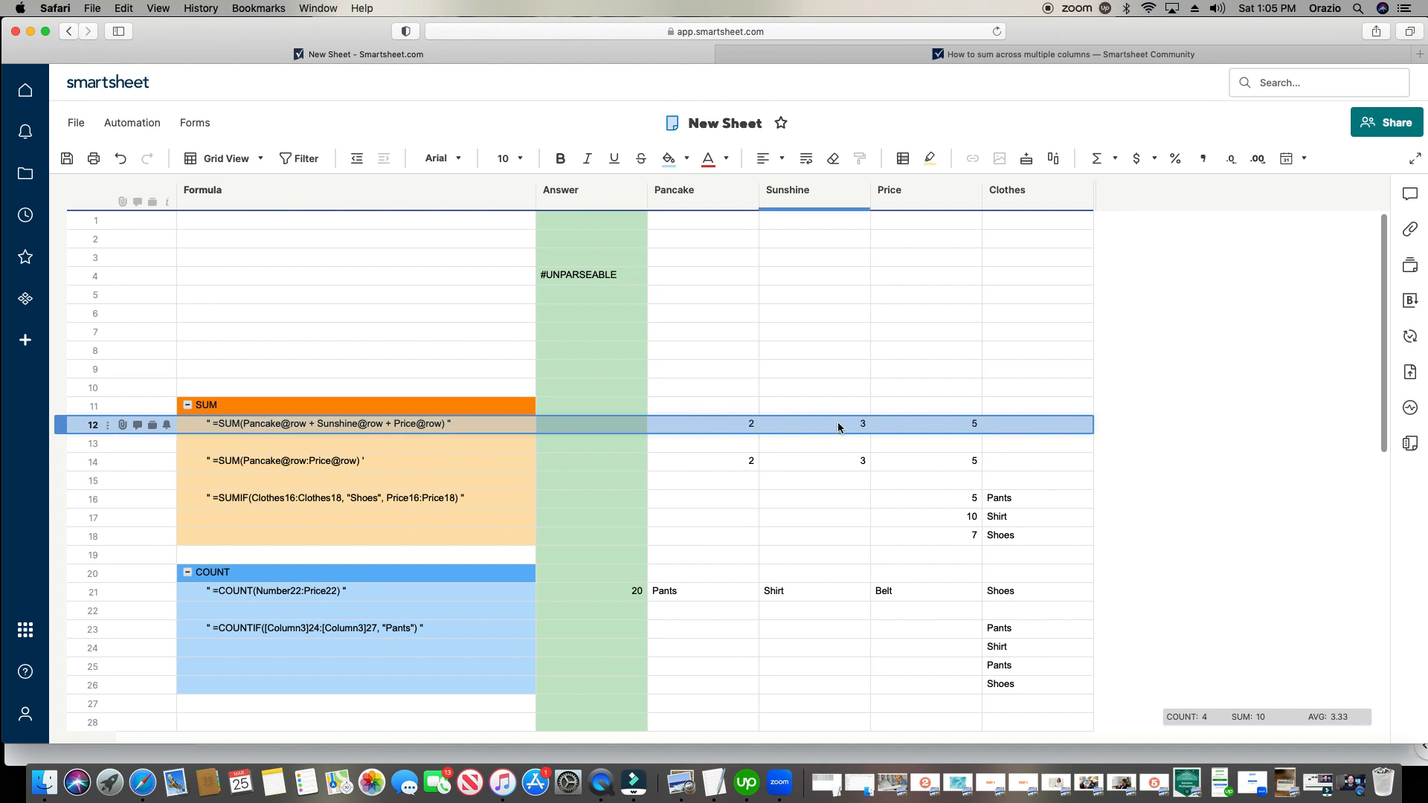
pyautogui.keyDown('shift'); pyautogui.click(102, 440); pyautogui.keyUp('shift')
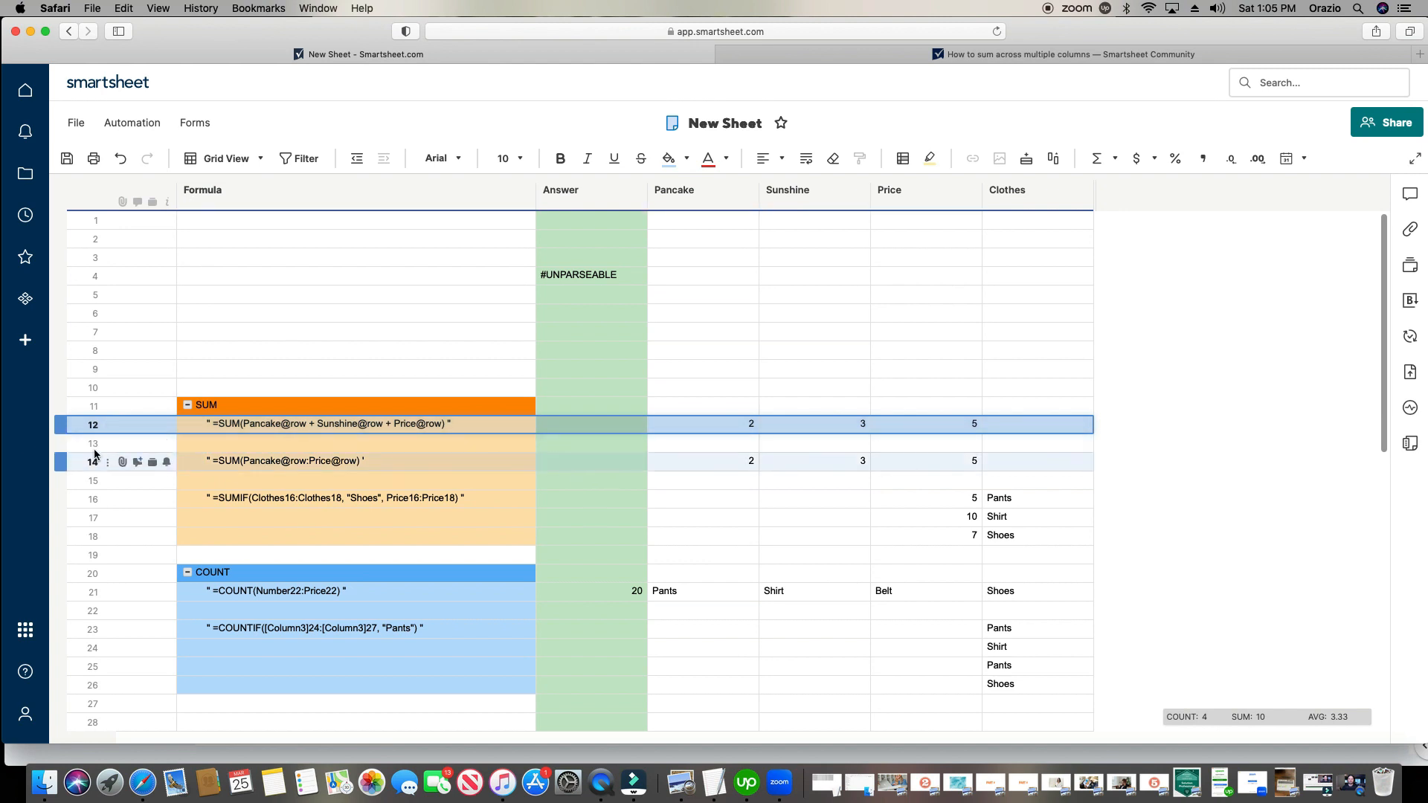
pyautogui.doubleClick(605, 279)
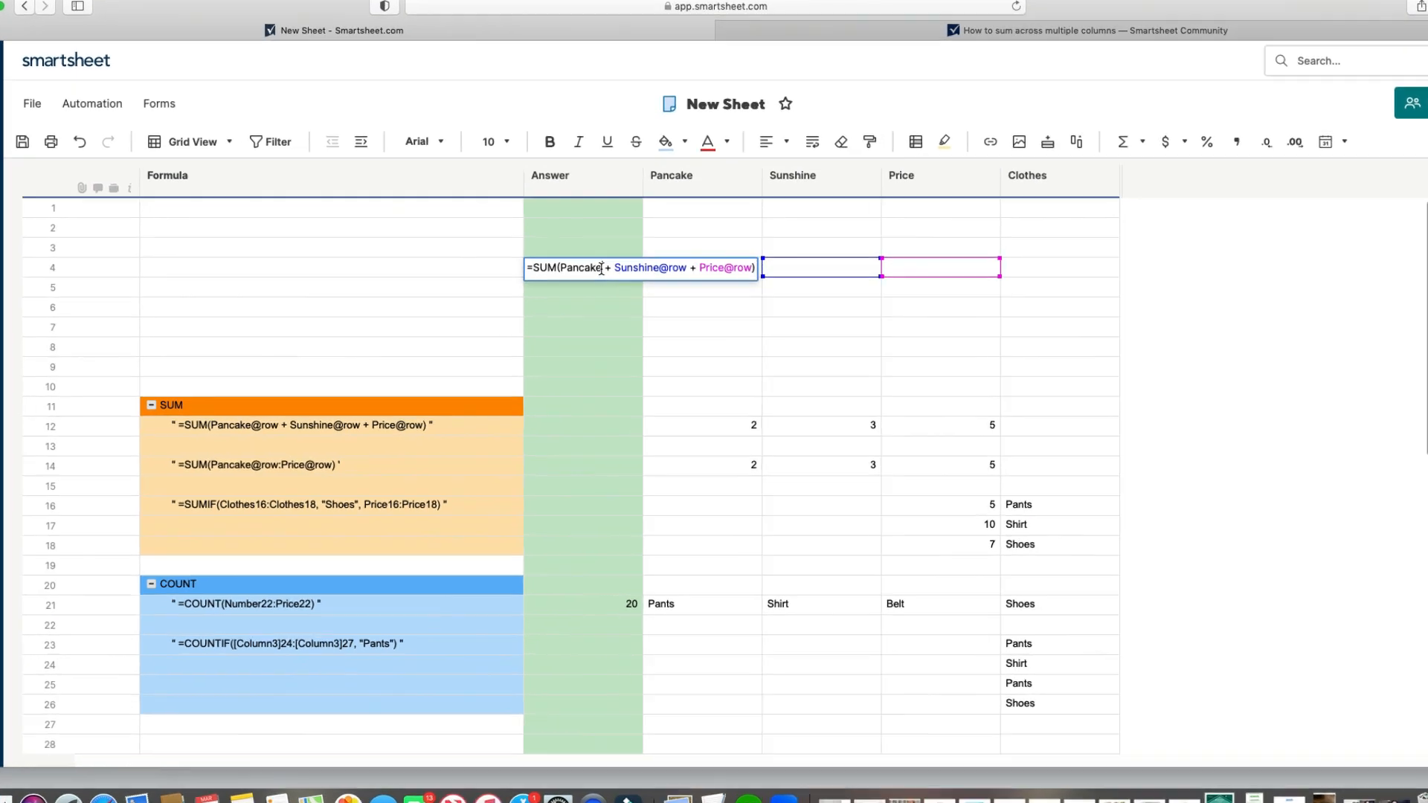
pyautogui.click(609, 278)
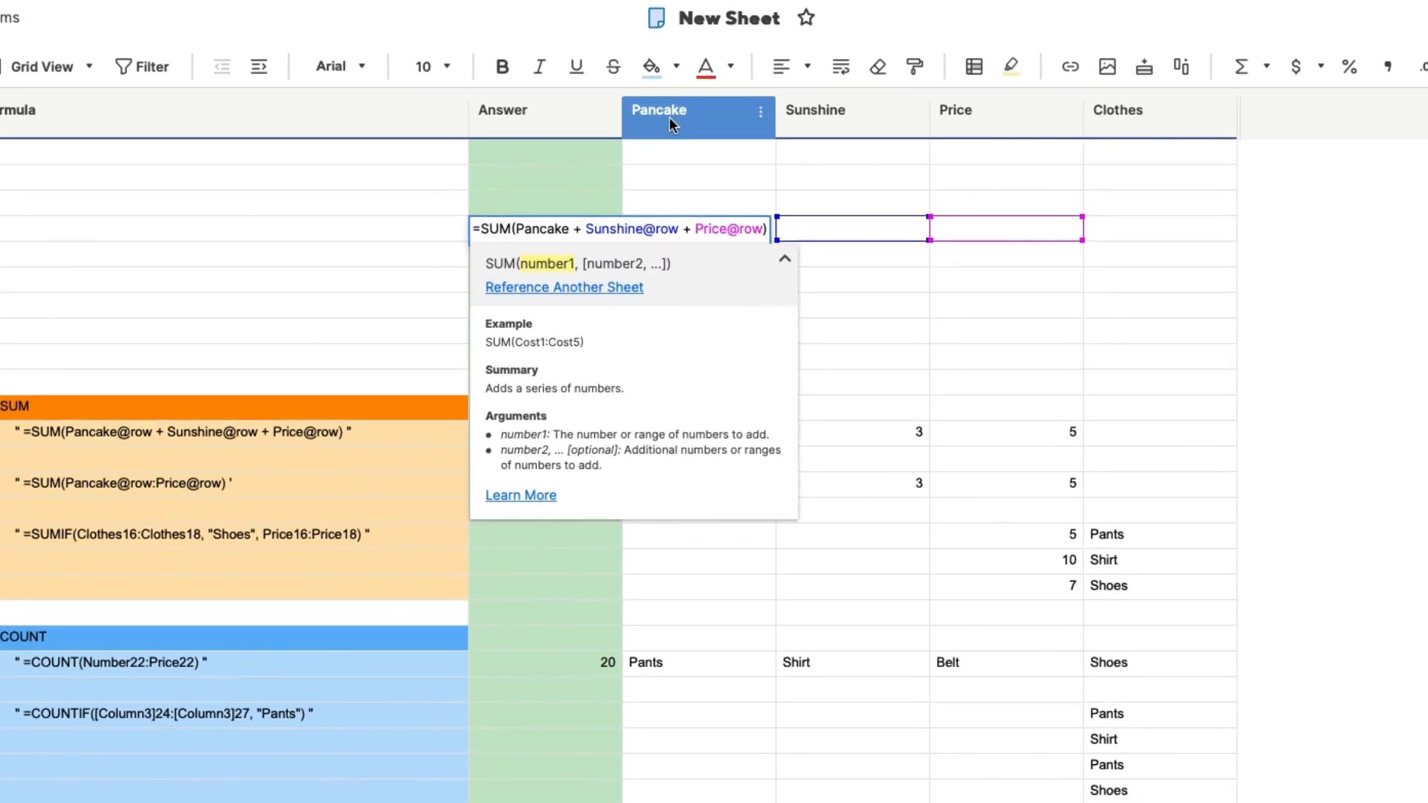
pyautogui.click(569, 227)
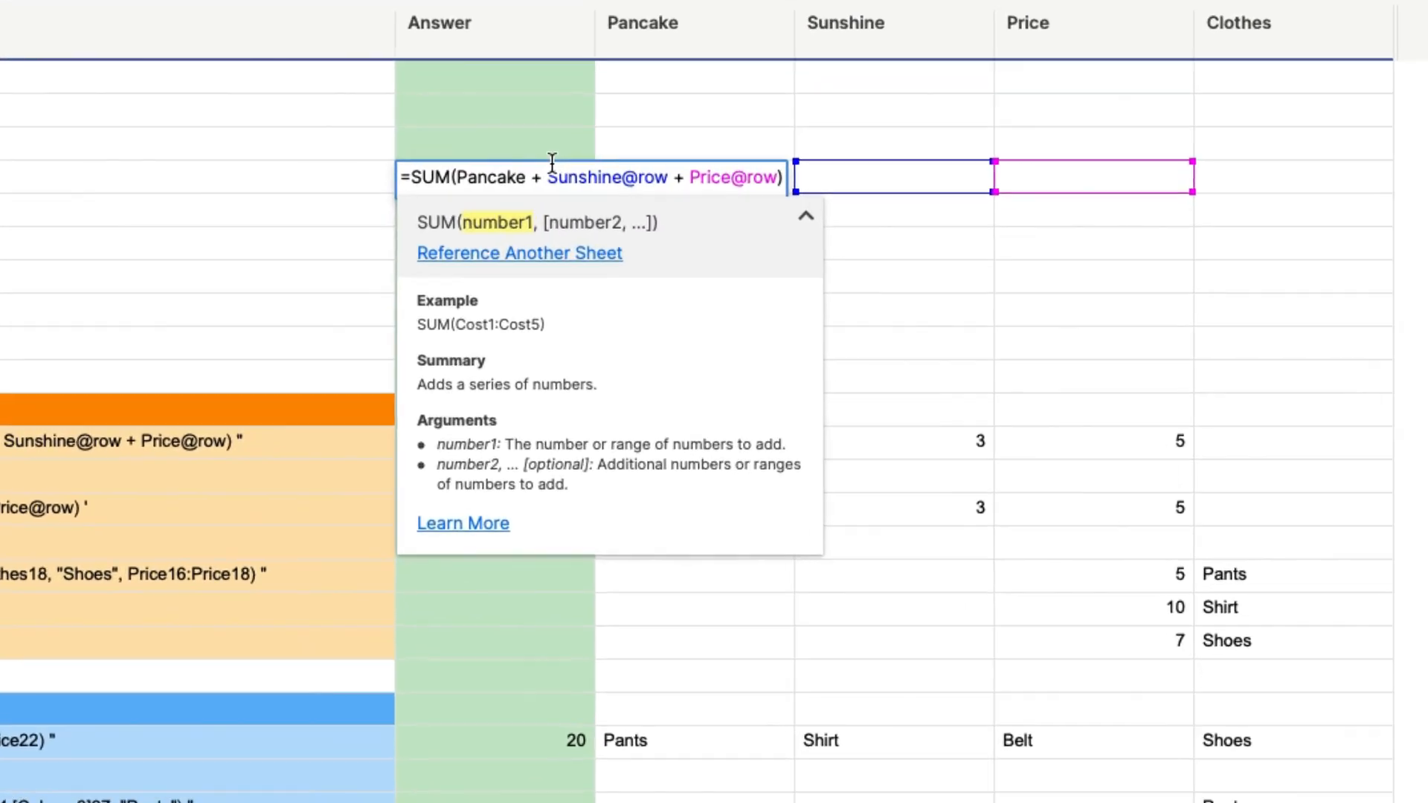
pyautogui.write('12')
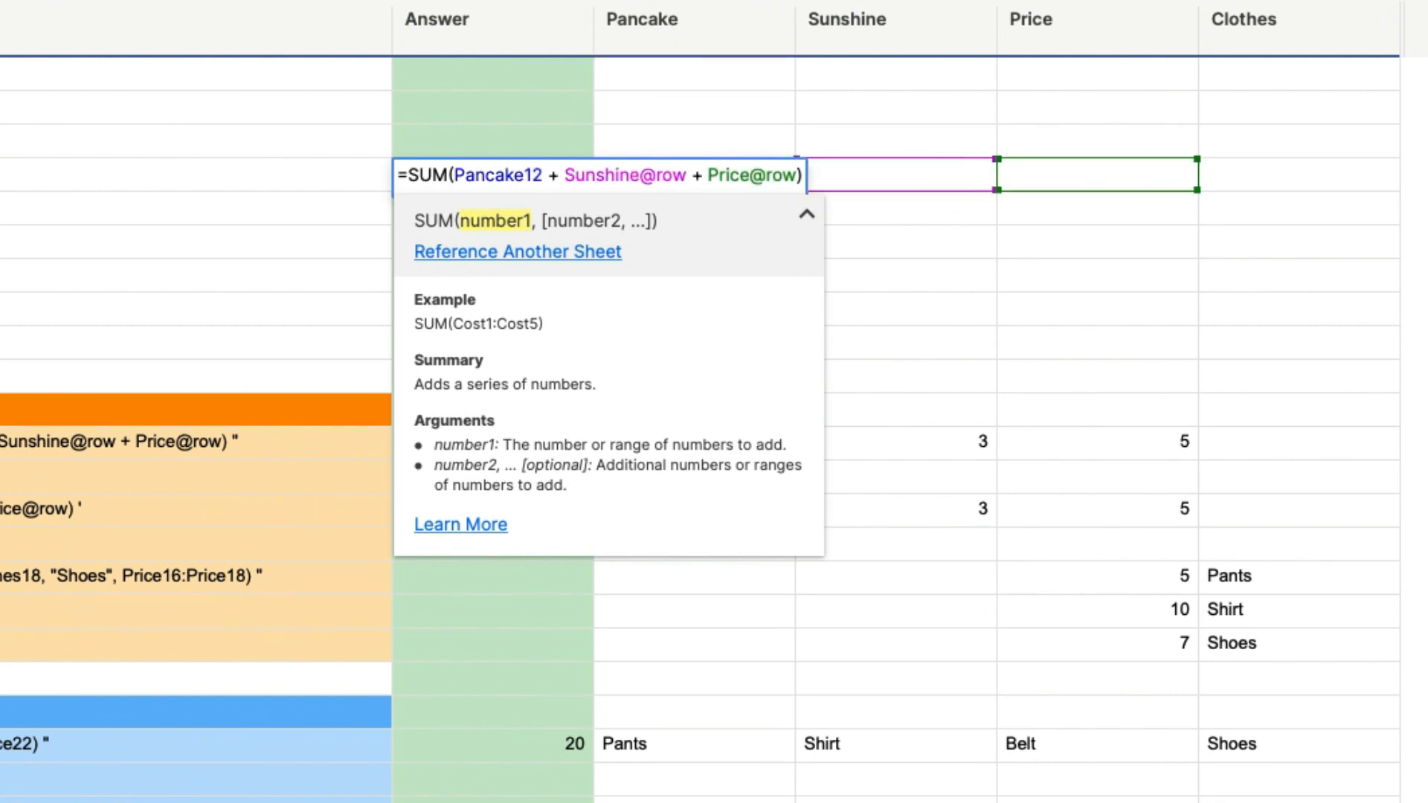
# Step: Change the Sunshine@row reference in the row 4 Answer formula to Sunshine12
pyautogui.click(686, 191)
pyautogui.press('BackSpace')
pyautogui.press('BackSpace')
pyautogui.press('BackSpace')
pyautogui.press('BackSpace')
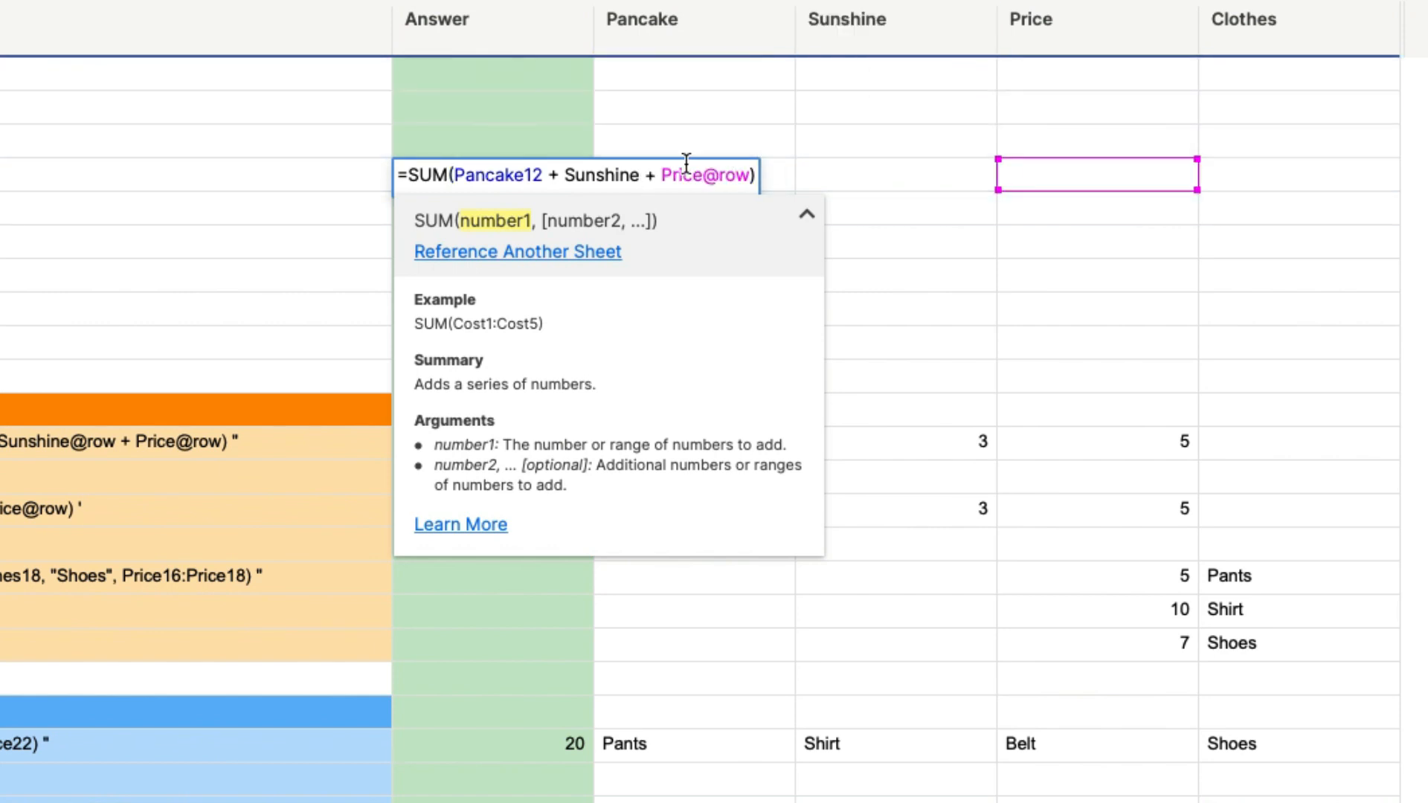
pyautogui.write('12')
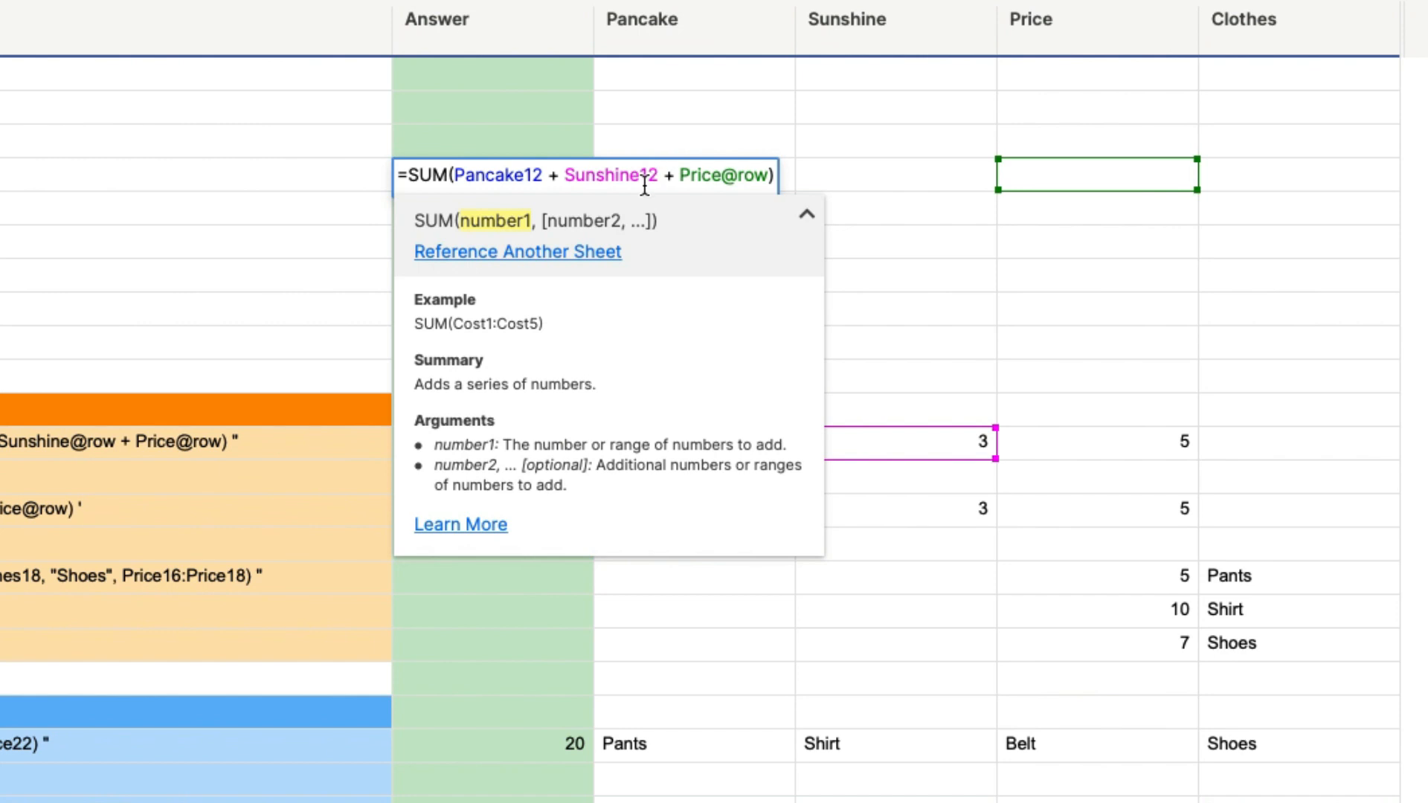
# Step: Change Price@row to Price12 in the row 4 Answer formula and commit =SUM(Pancake12 + Sunshine12 + Price12)
pyautogui.click(767, 174)
pyautogui.press('BackSpace')
pyautogui.press('BackSpace')
pyautogui.press('BackSpace')
pyautogui.press('BackSpace')
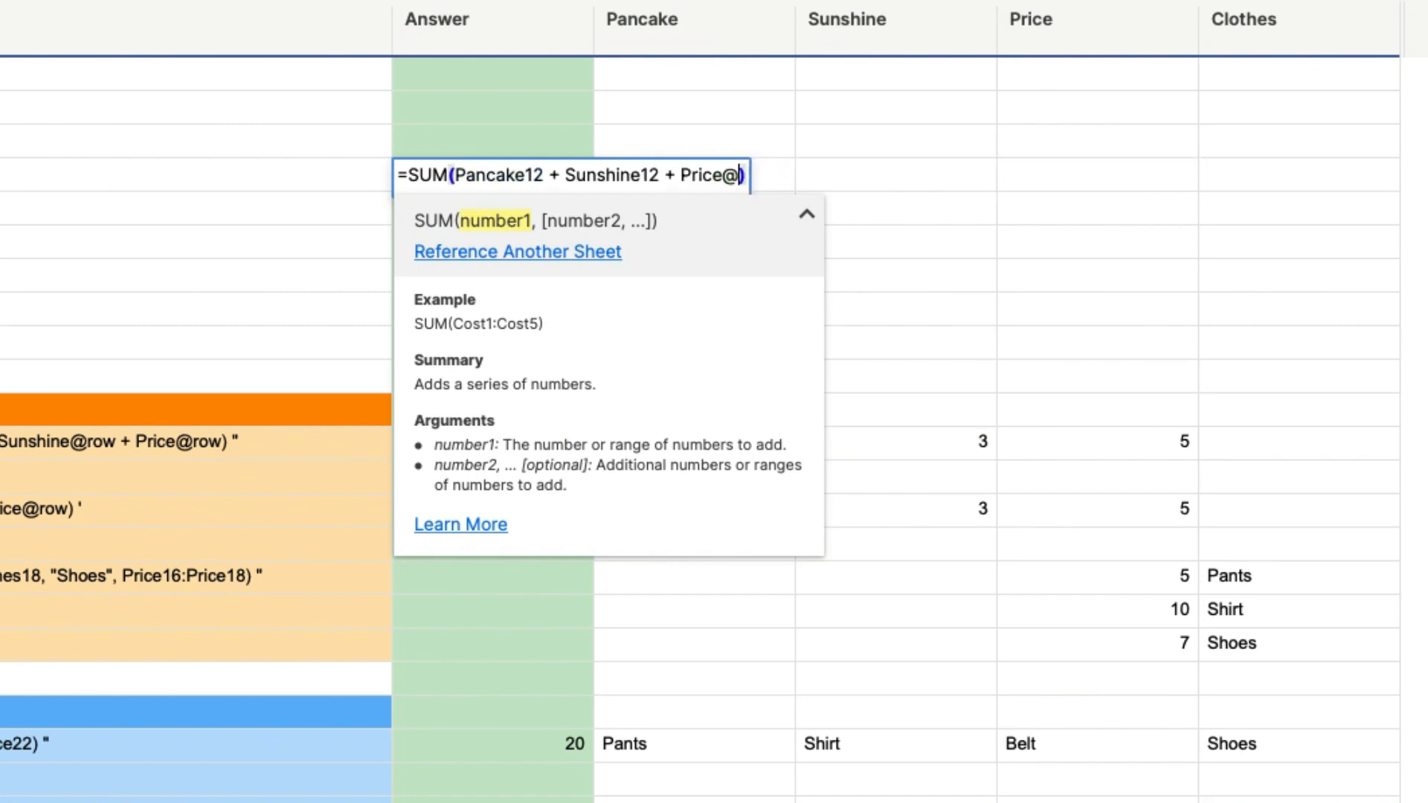
pyautogui.write('12')
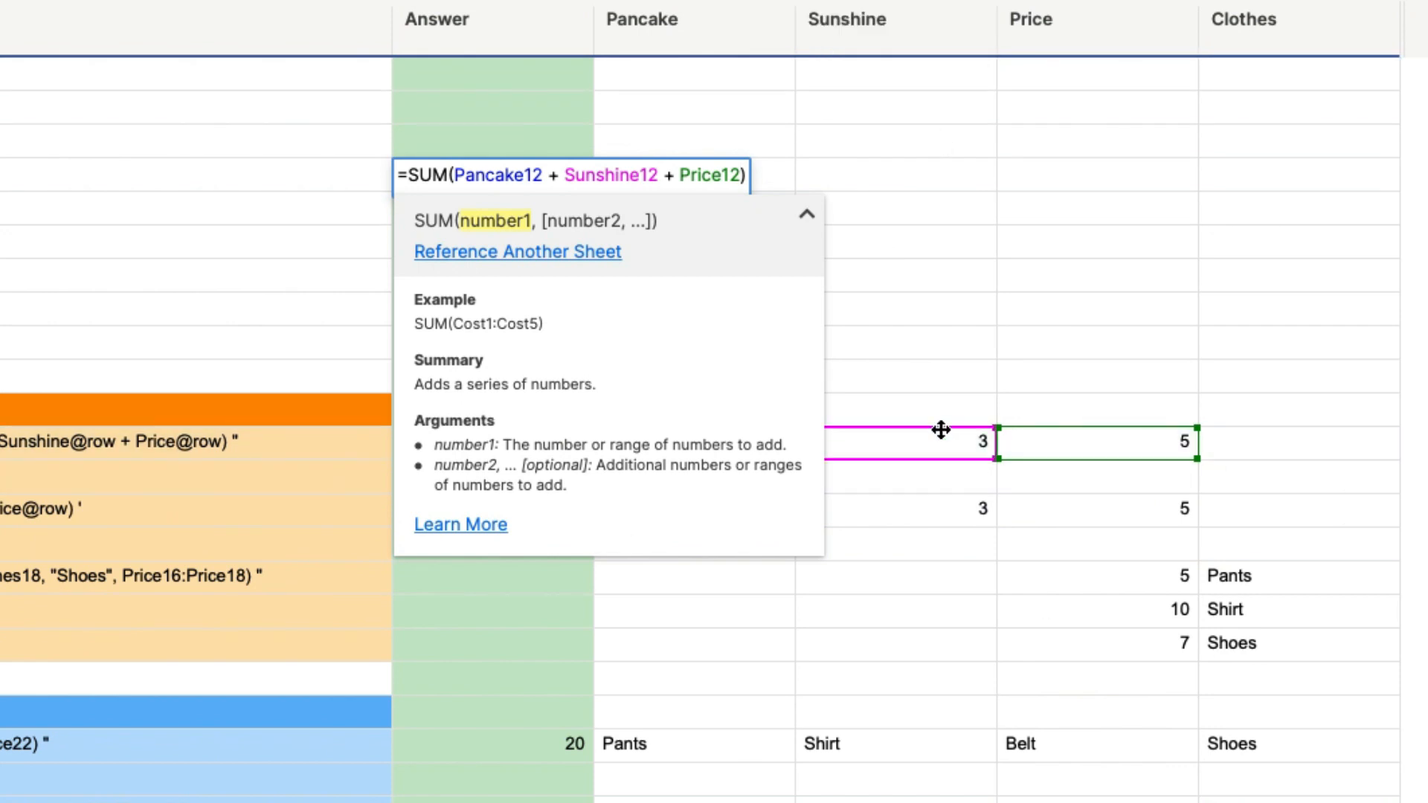
pyautogui.press('Return')
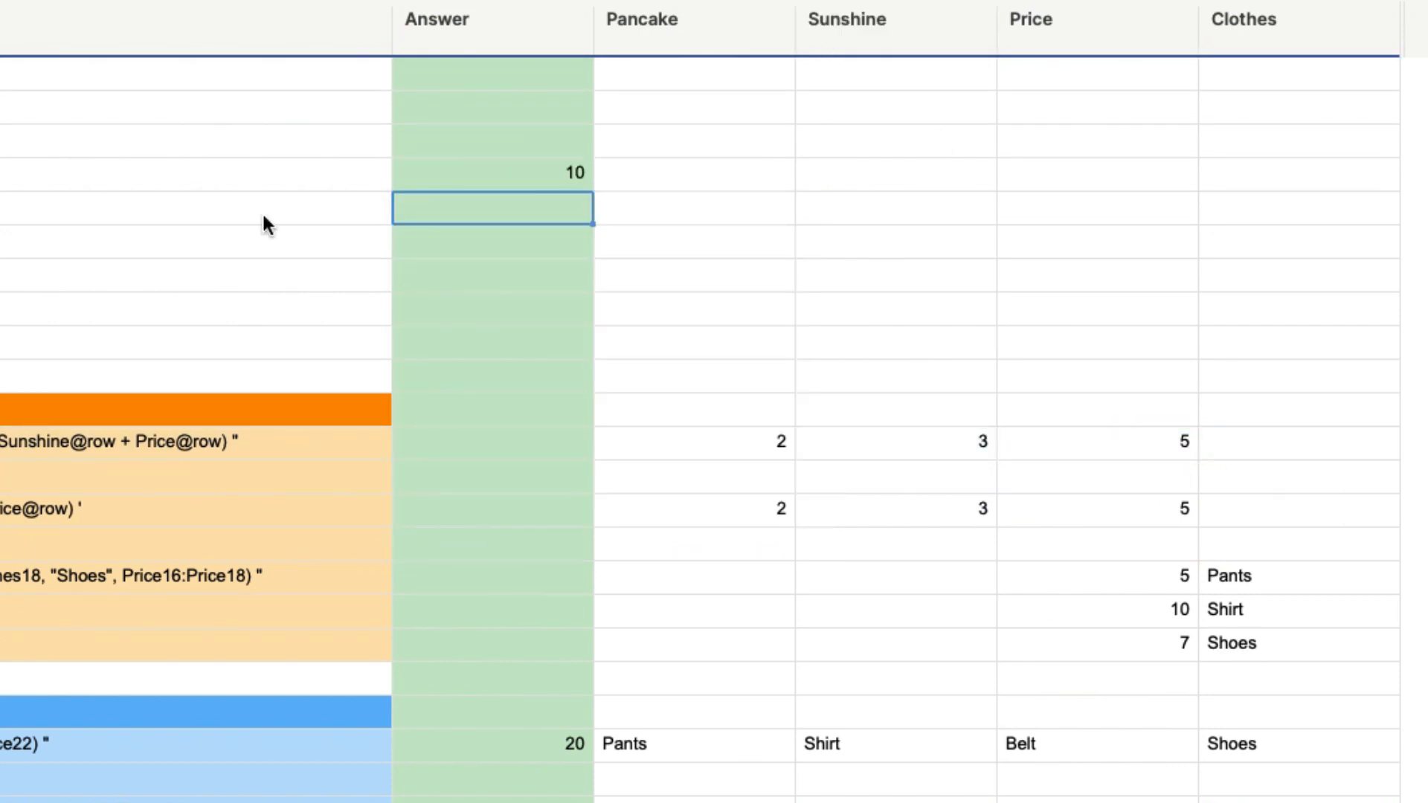
# Step: Clear the SUM formula from the Answer cell of row 4
pyautogui.doubleClick(489, 173)
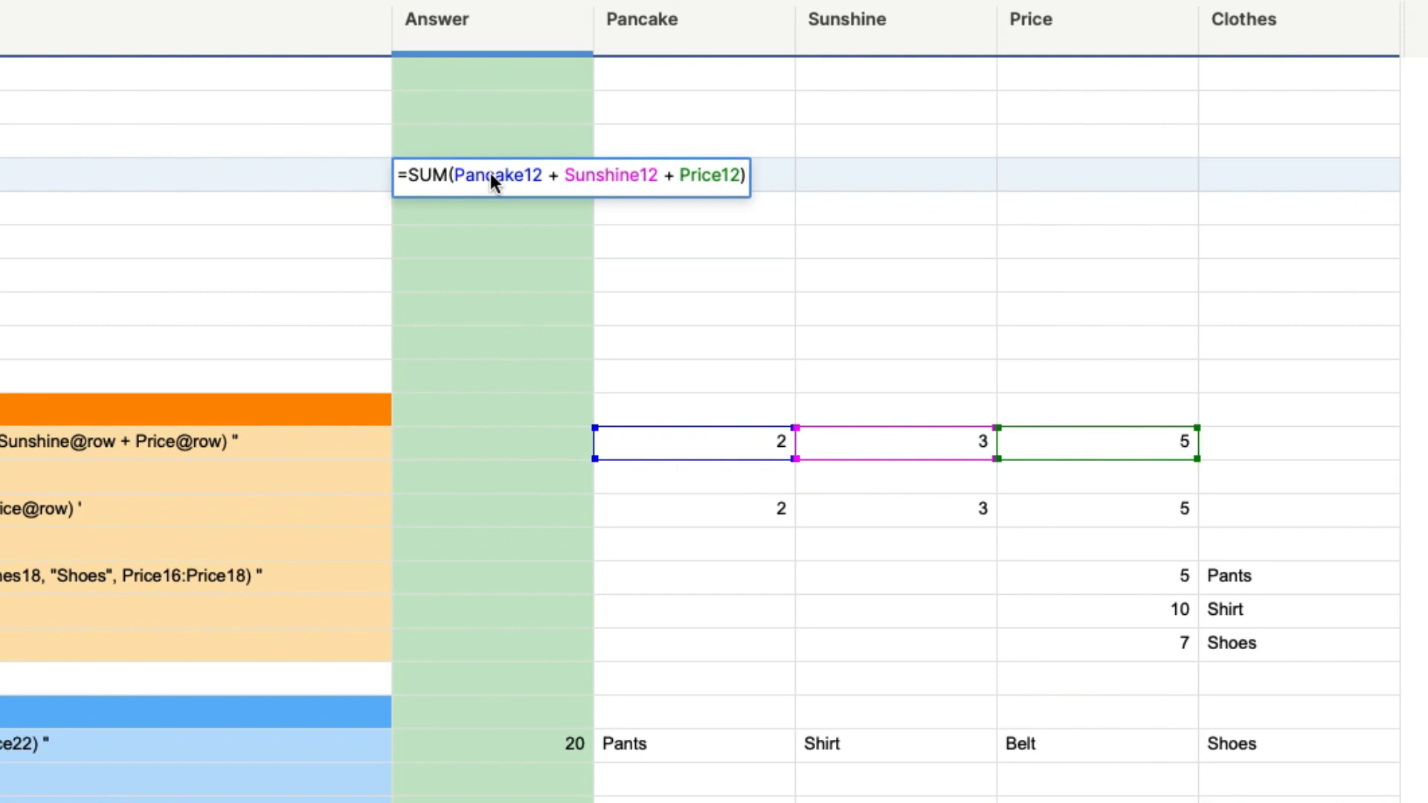
pyautogui.tripleClick(501, 179)
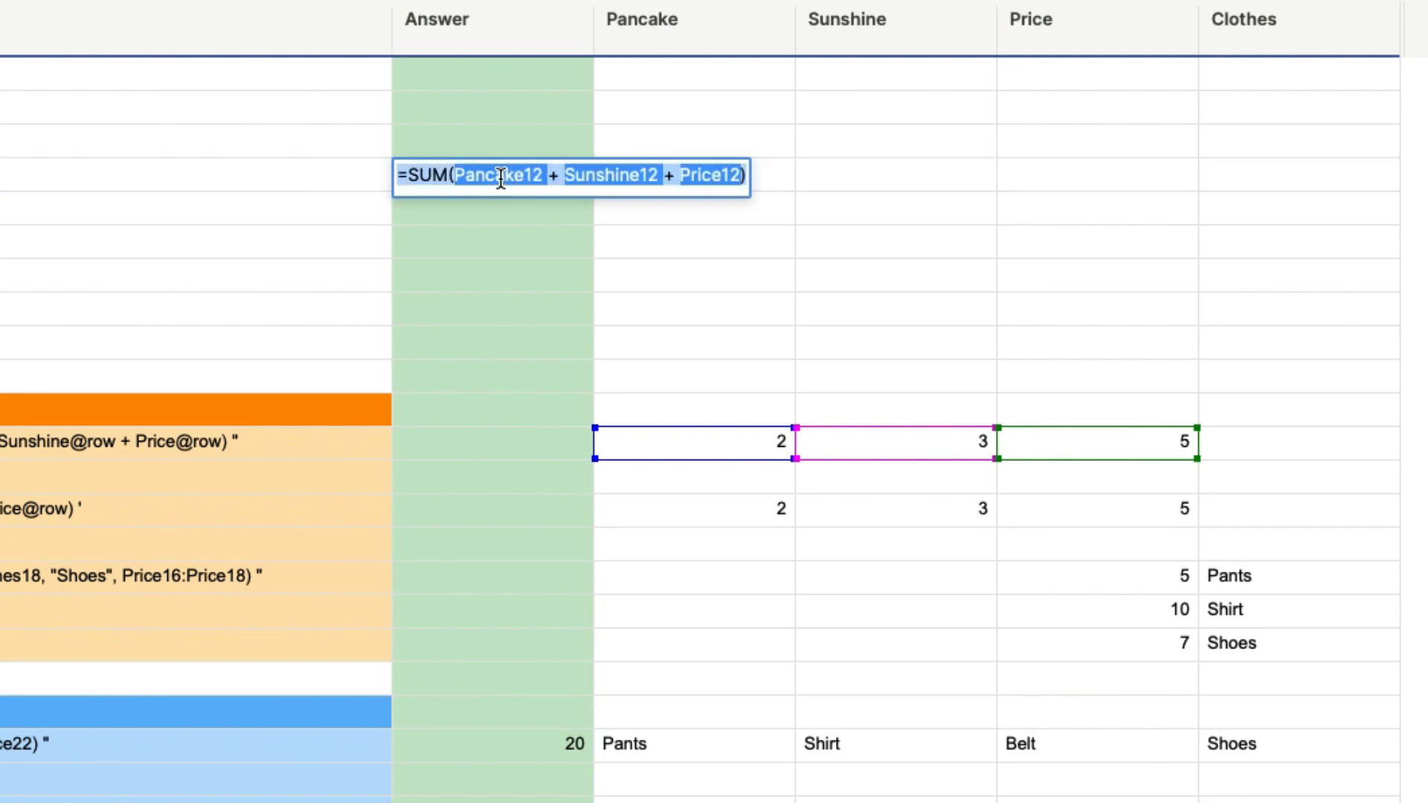
pyautogui.press('BackSpace')
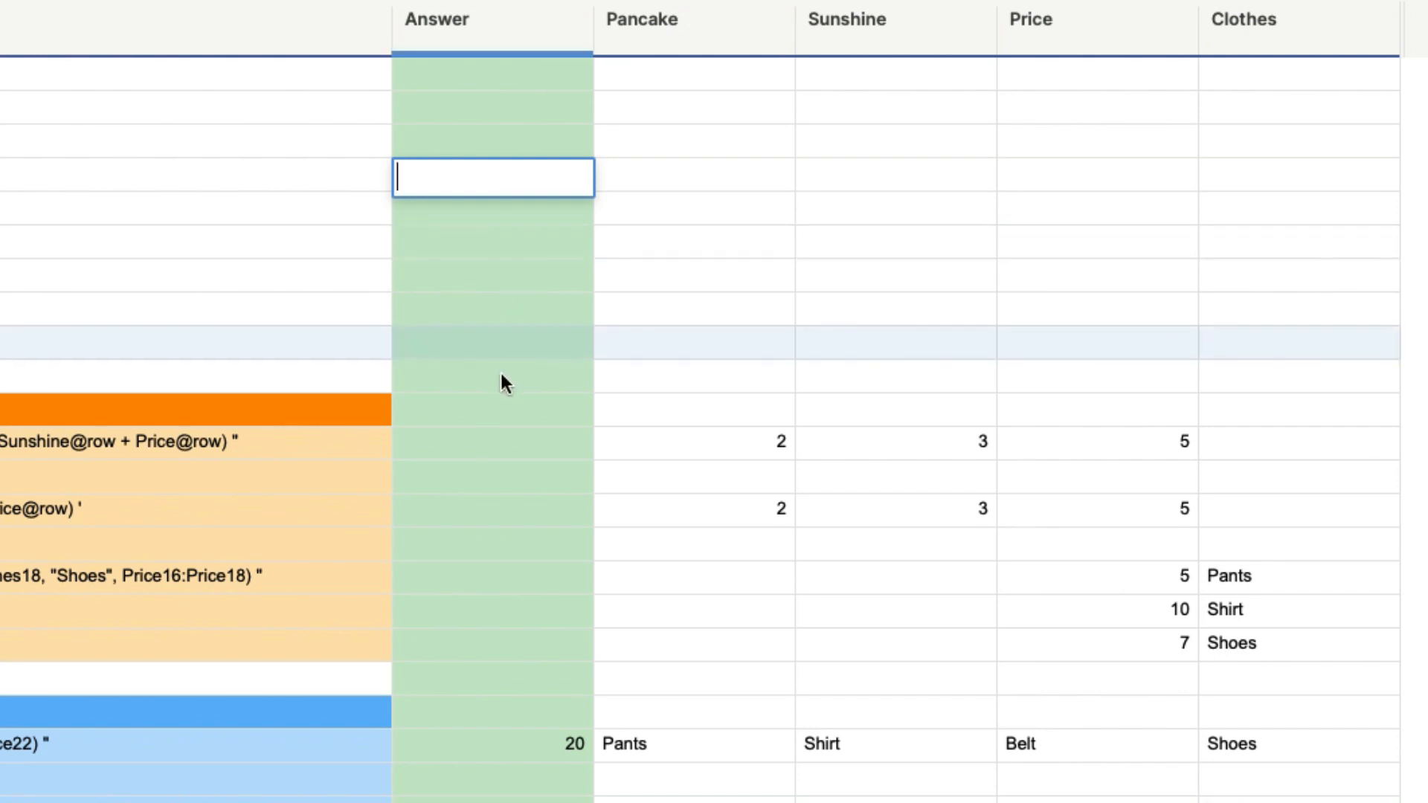
# Step: Enter =SUM(Pancake@row:Price@row) in the Answer cell of row 12 and commit it
pyautogui.doubleClick(476, 447)
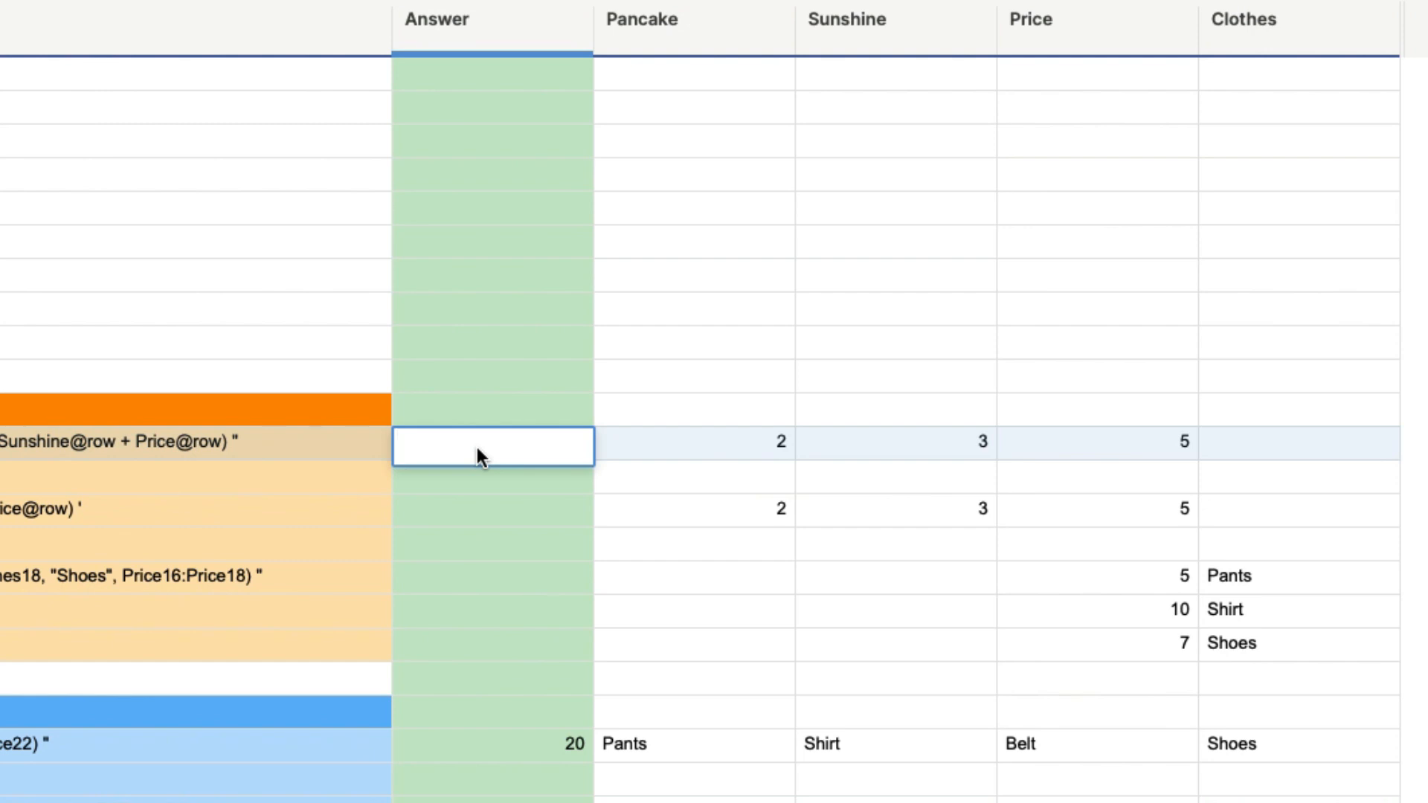
pyautogui.write('=sum')
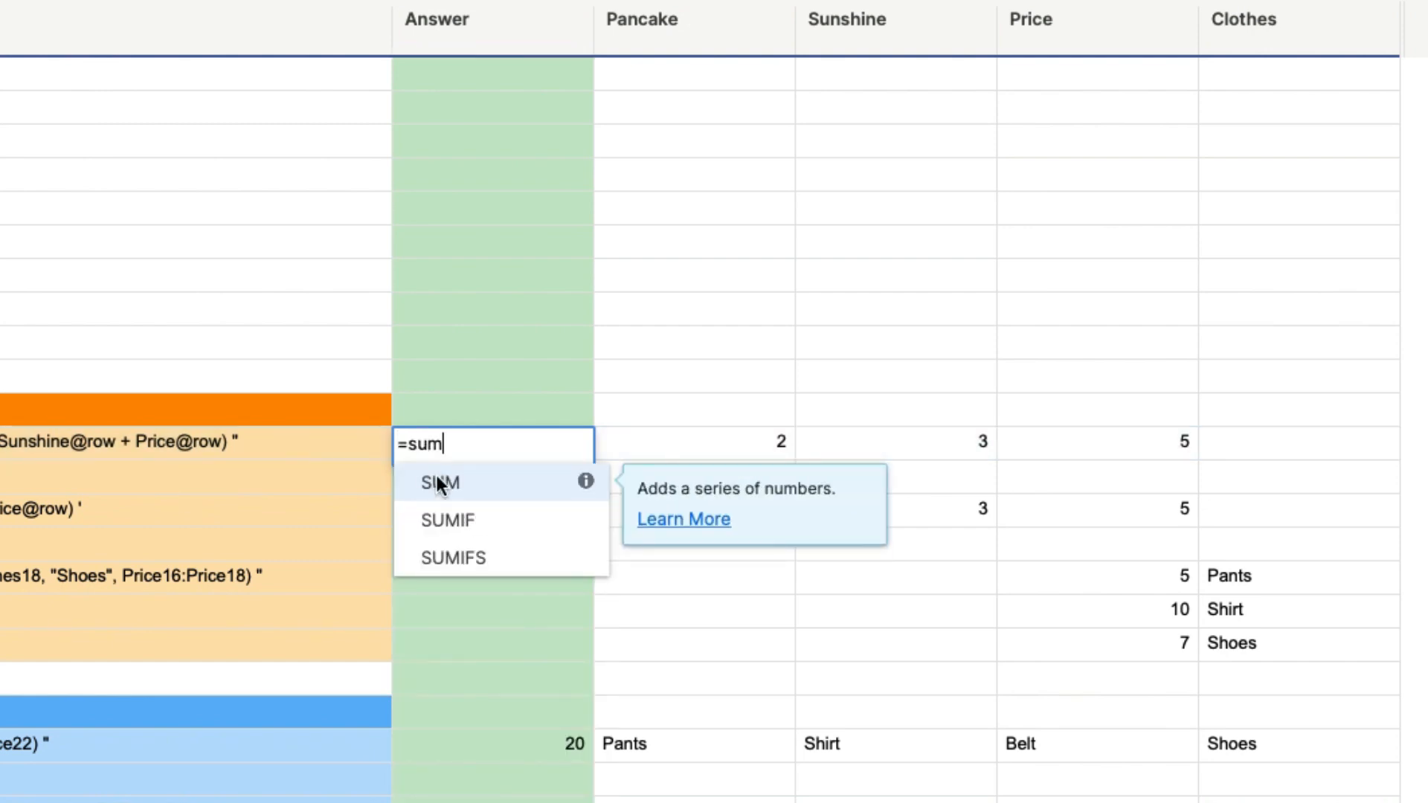
pyautogui.click(438, 480)
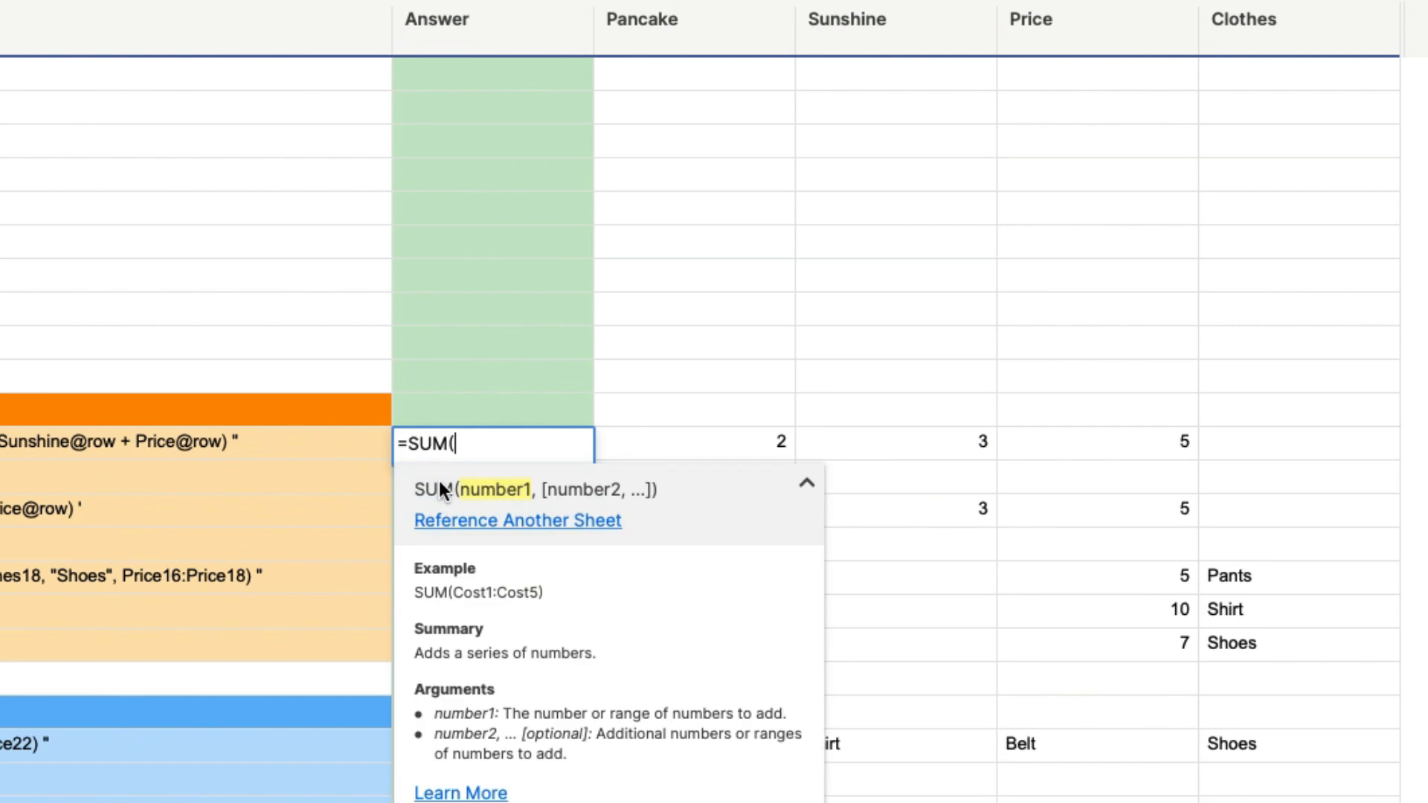
pyautogui.click(725, 439)
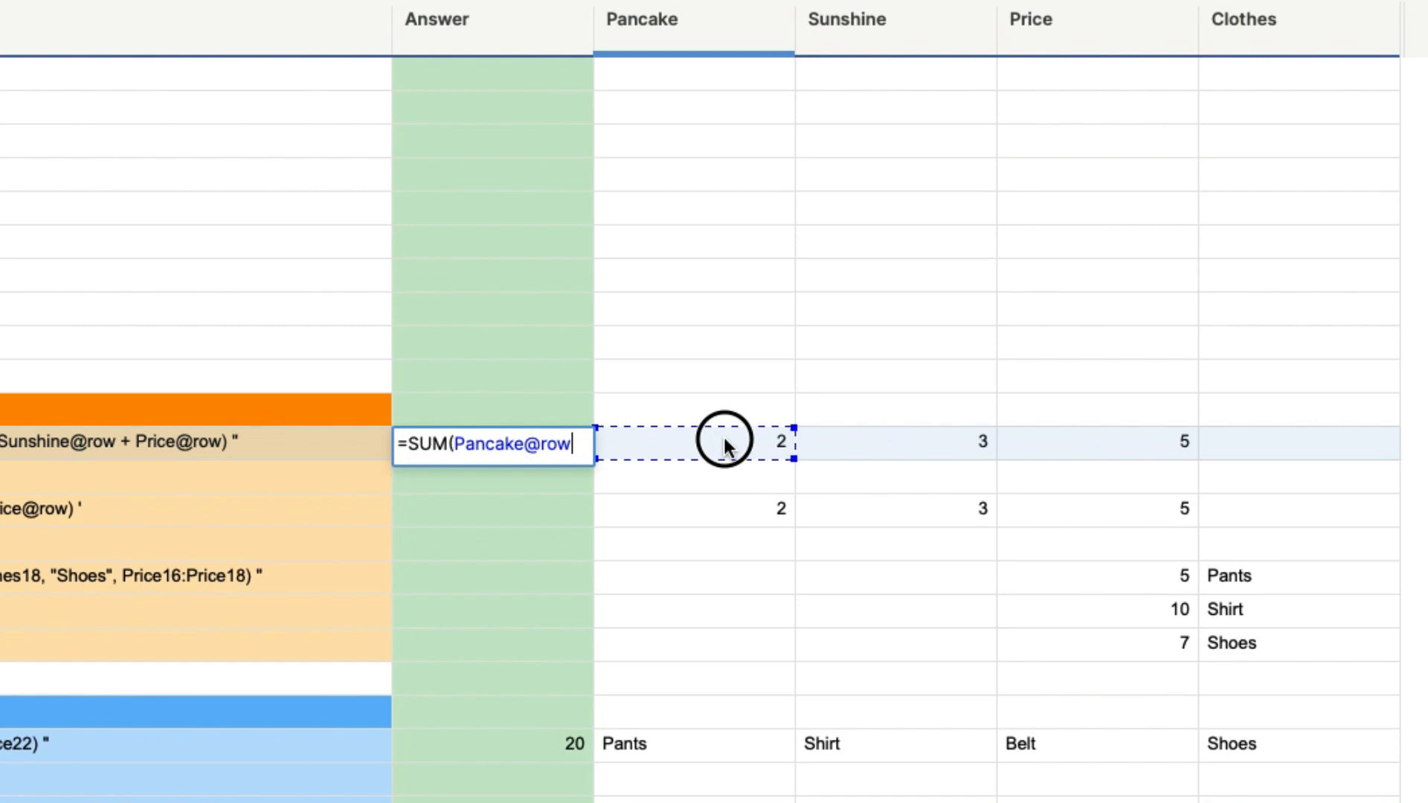
pyautogui.moveTo(729, 436); pyautogui.dragTo(1083, 440)
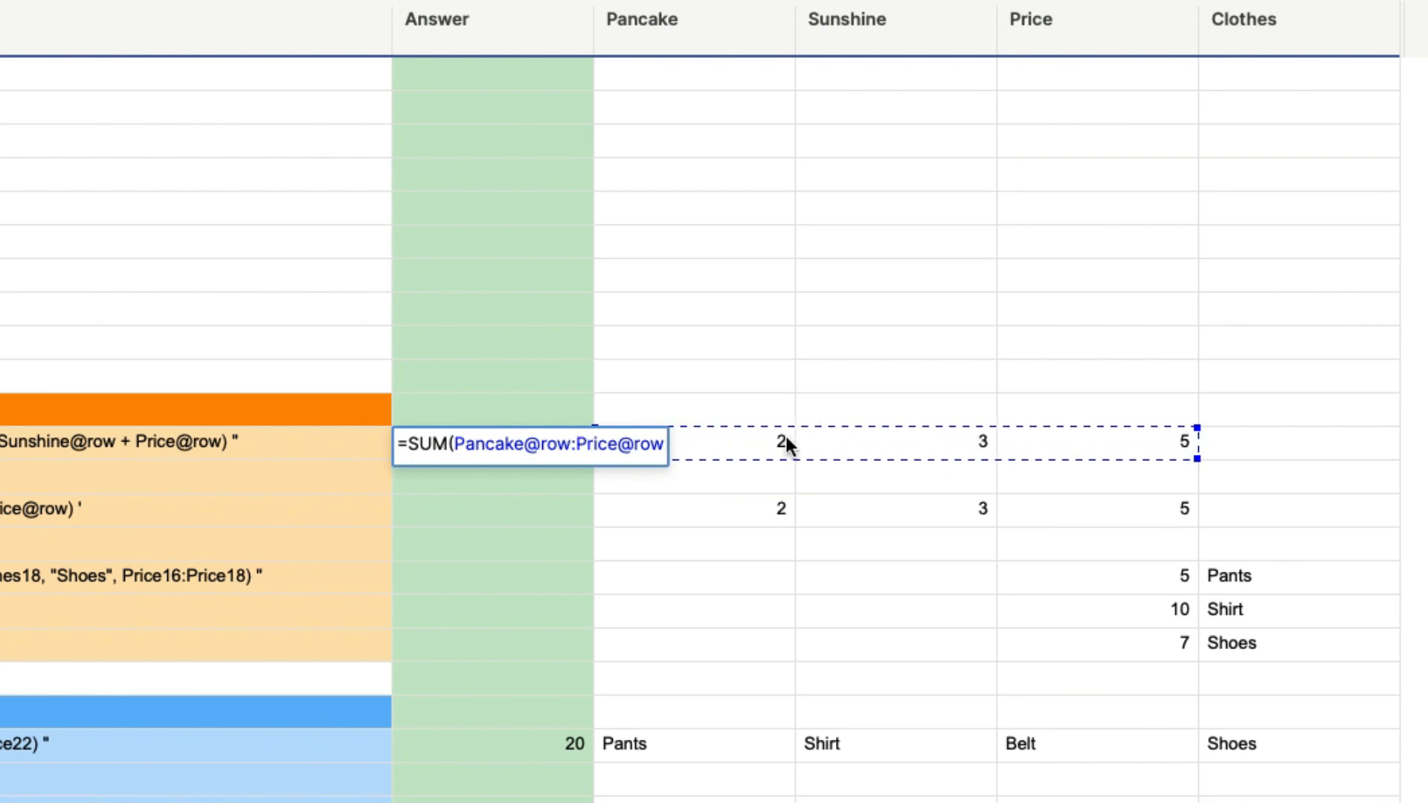
pyautogui.press('Return')
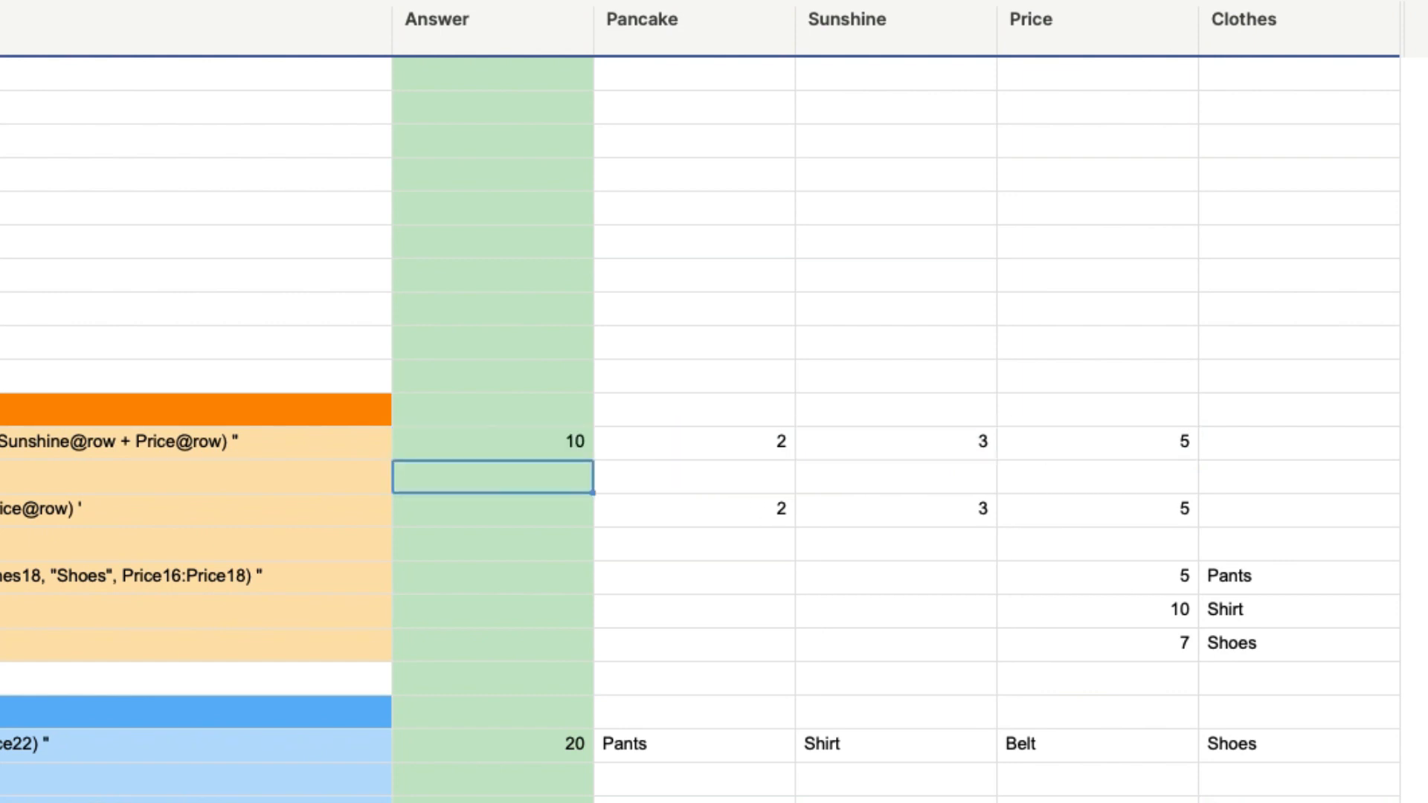
# Step: Extend the range in the row 12 SUM formula to Pancake12:Price14, commit it, and clear the formula from the Answer cell
pyautogui.click(528, 439)
pyautogui.doubleClick(527, 439)
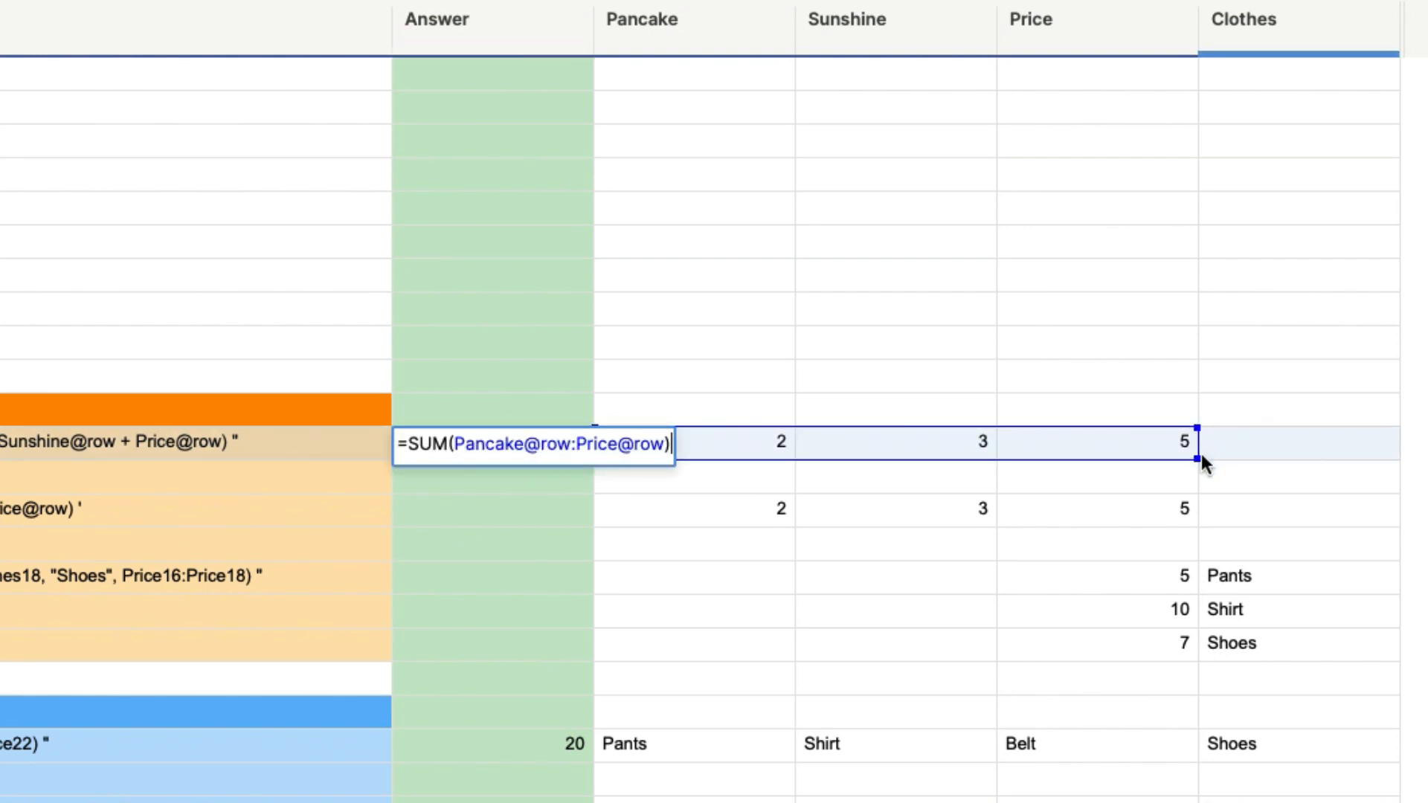
pyautogui.moveTo(1198, 463); pyautogui.dragTo(1157, 513)
pyautogui.press('Return')
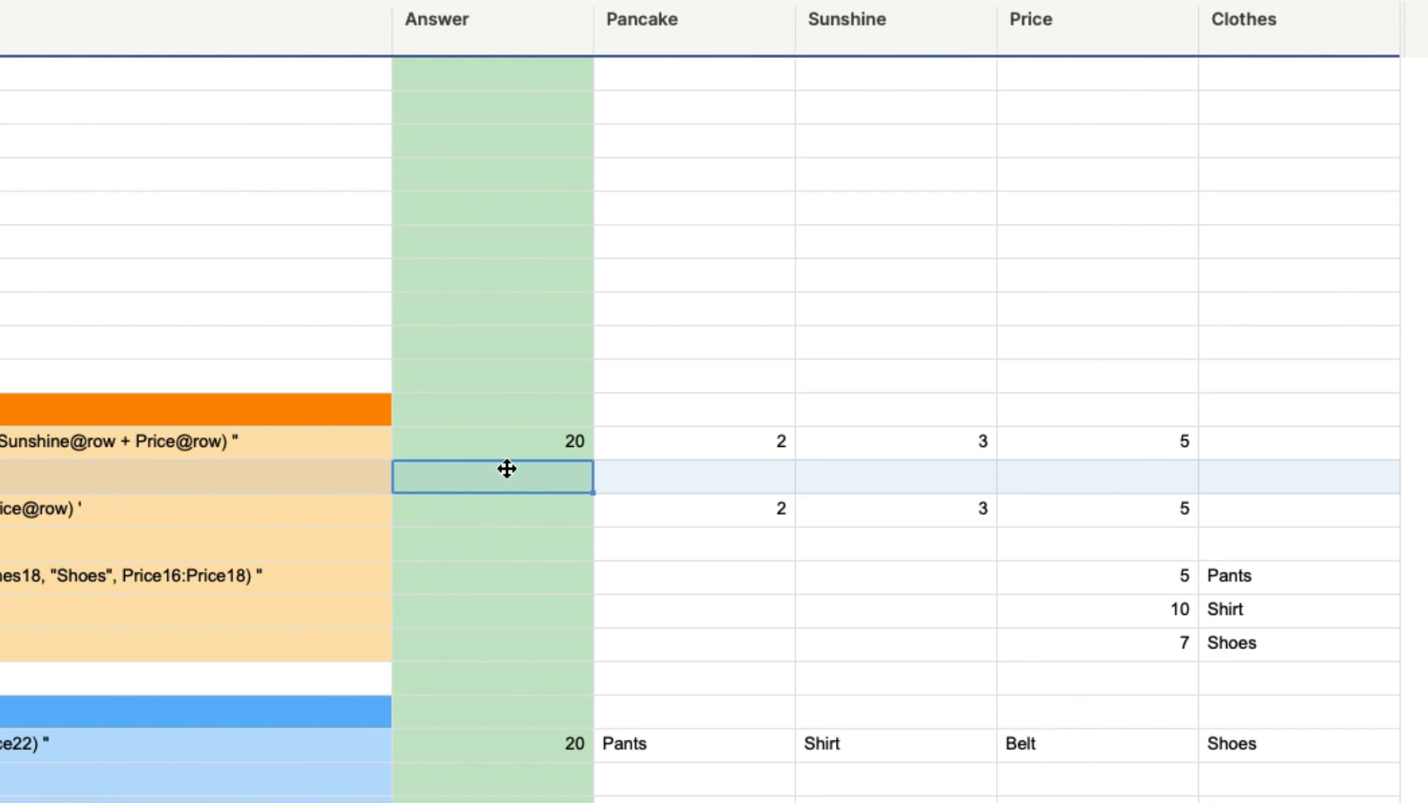
pyautogui.doubleClick(507, 444)
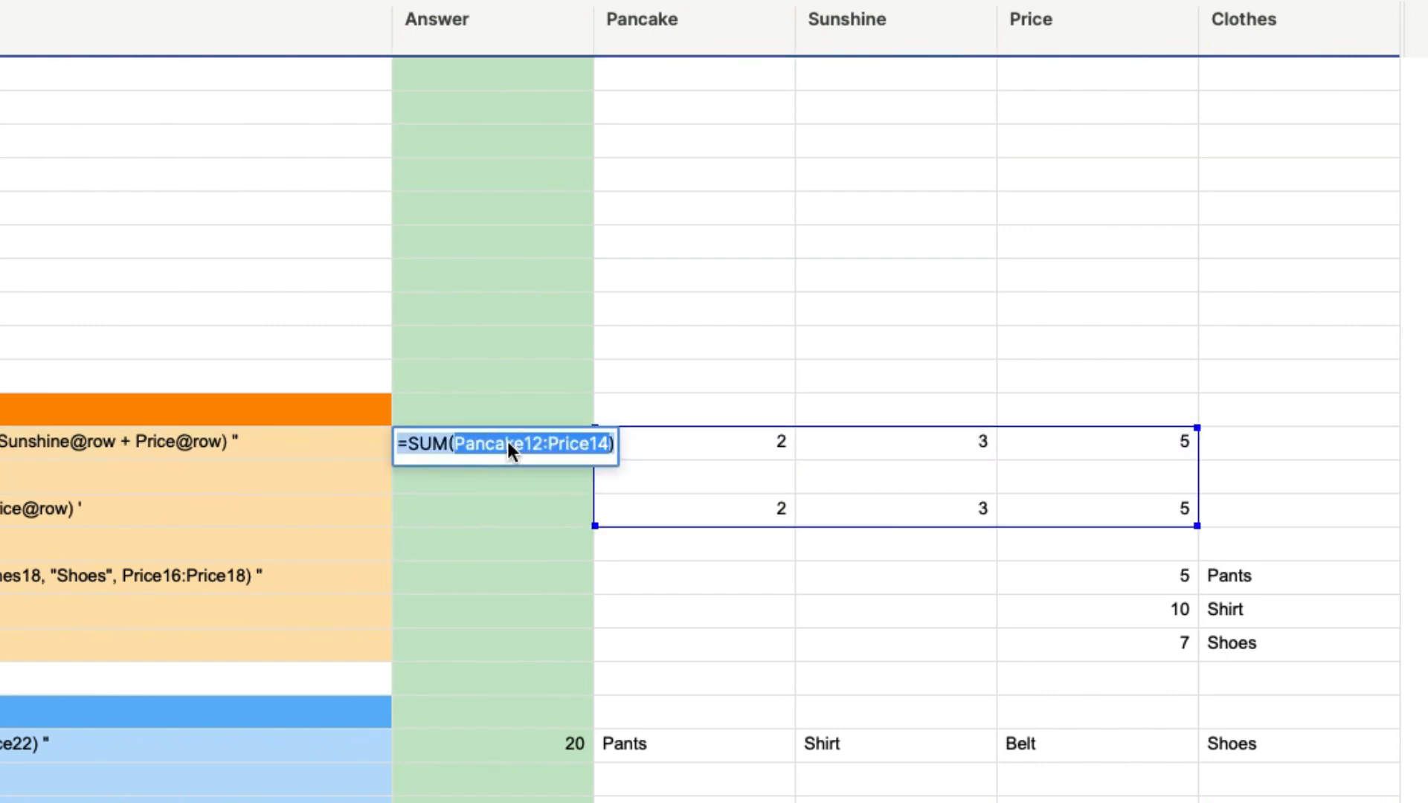
pyautogui.press('BackSpace')
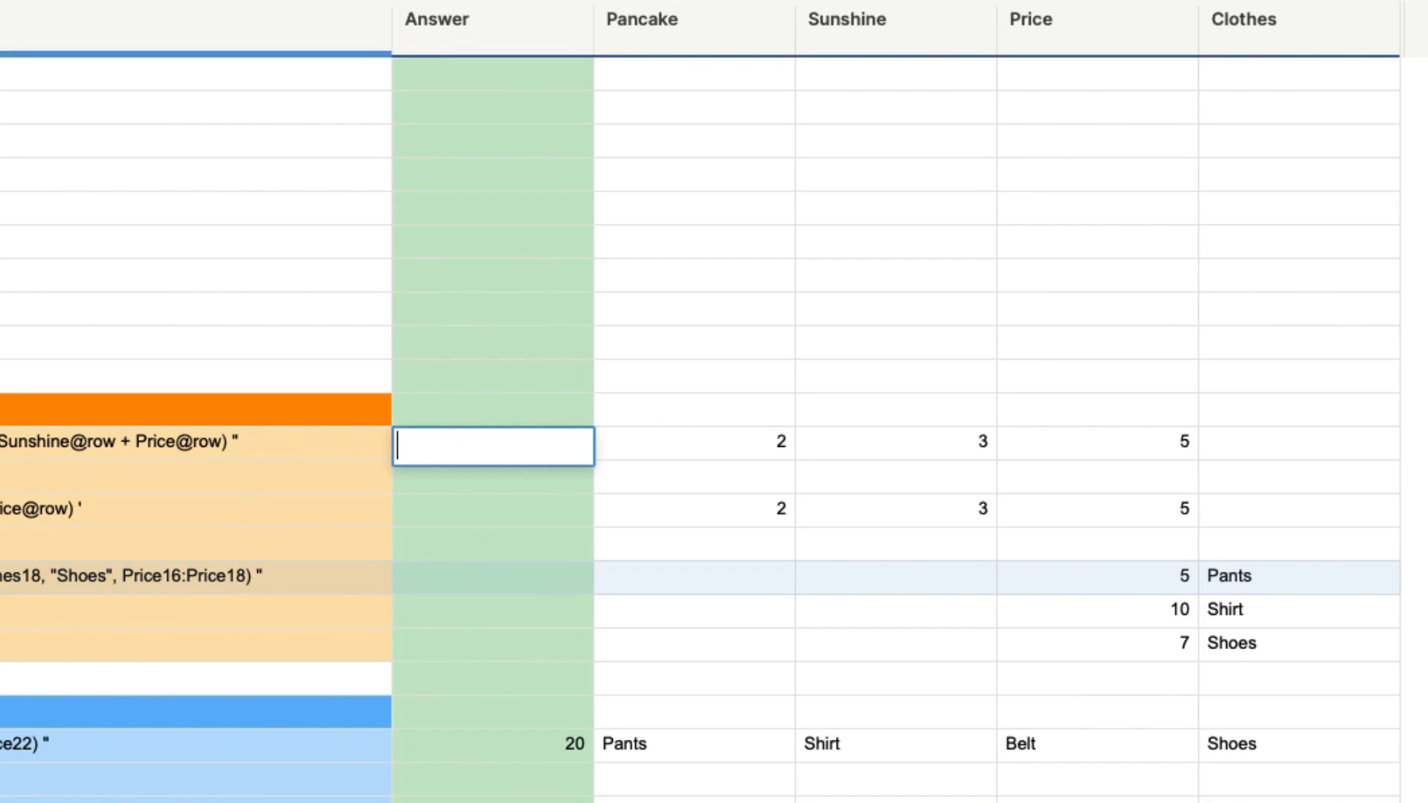
# Step: Point out the Price values in rows 16 to 18 and the Shoes entry with its price in row 18
pyautogui.click(417, 579)
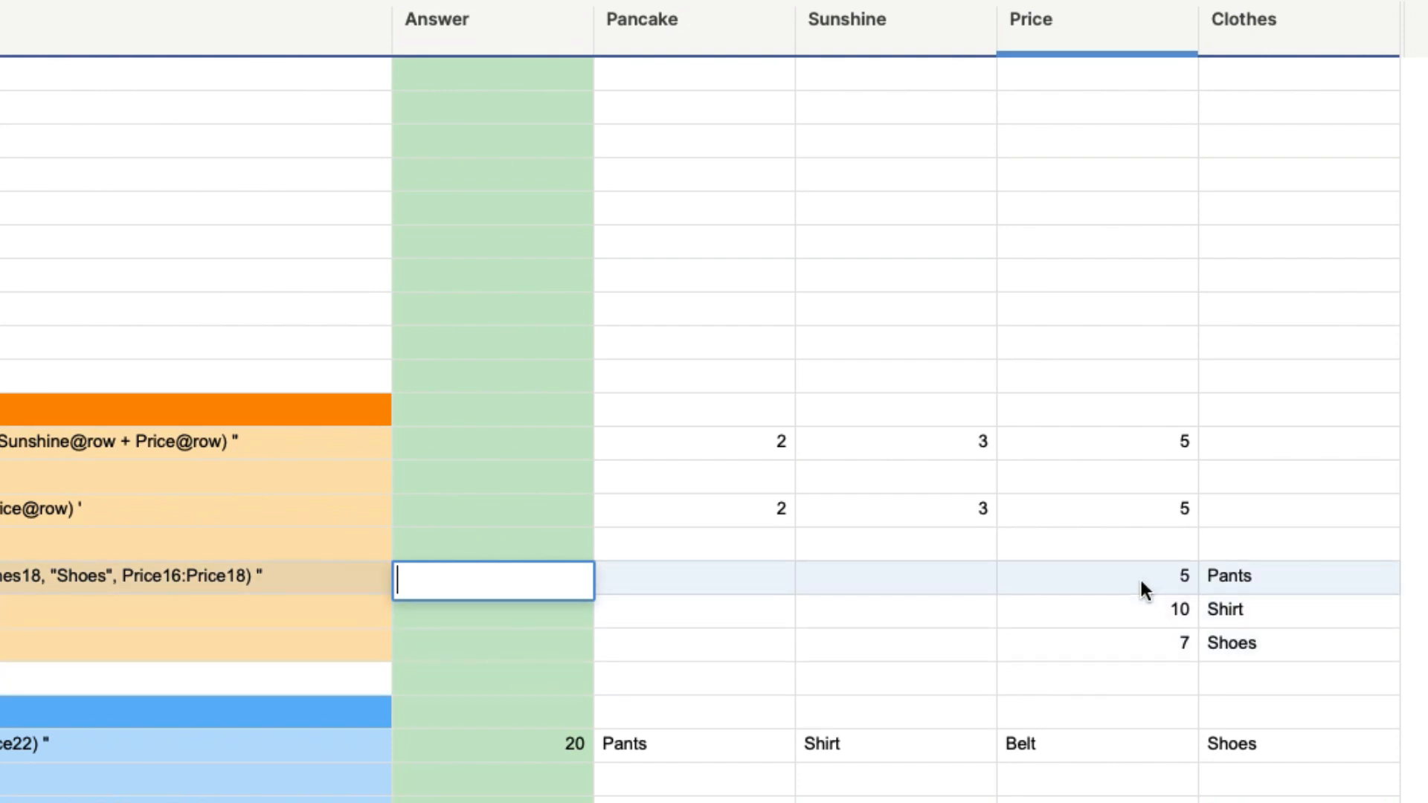
pyautogui.moveTo(1139, 577); pyautogui.dragTo(1136, 627)
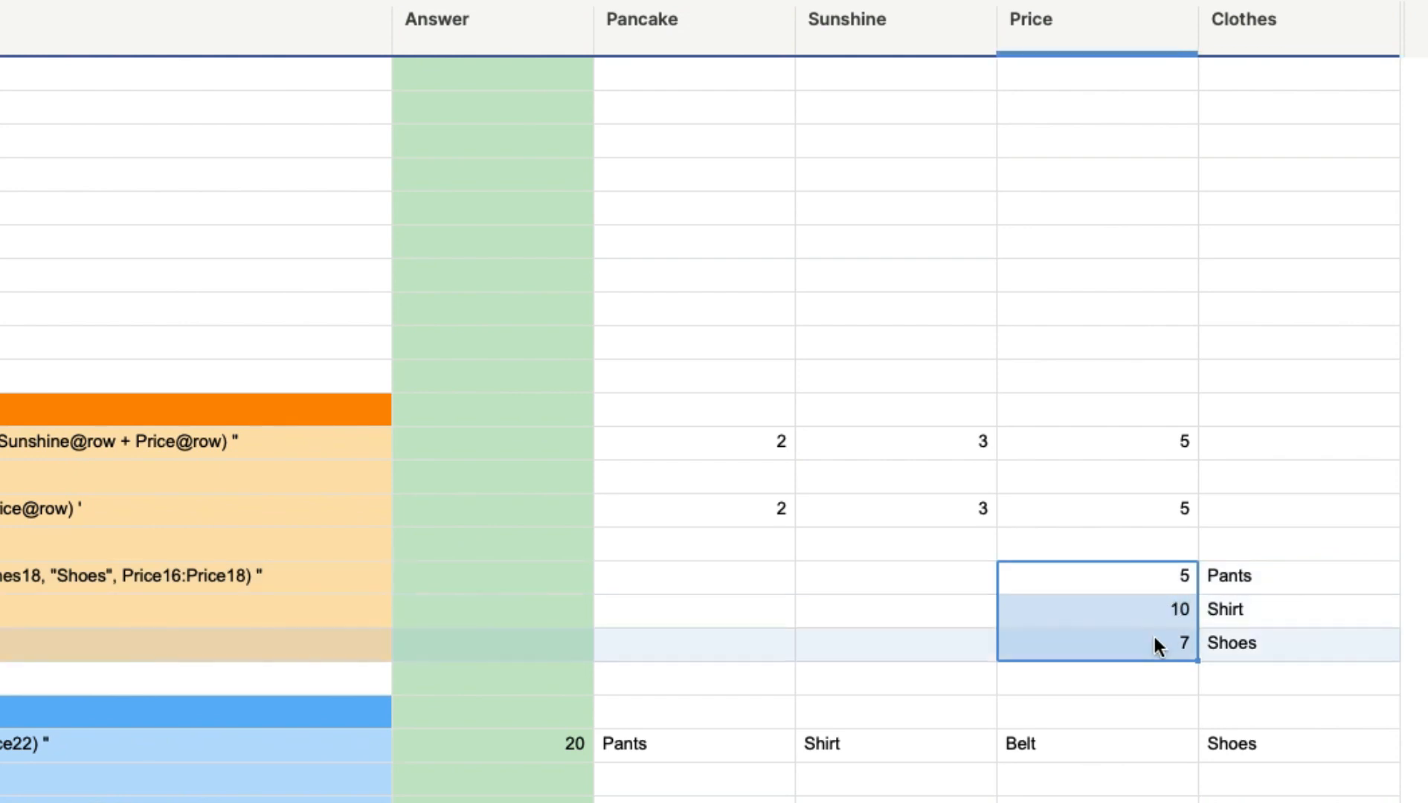
pyautogui.click(1254, 645)
pyautogui.click(1182, 641)
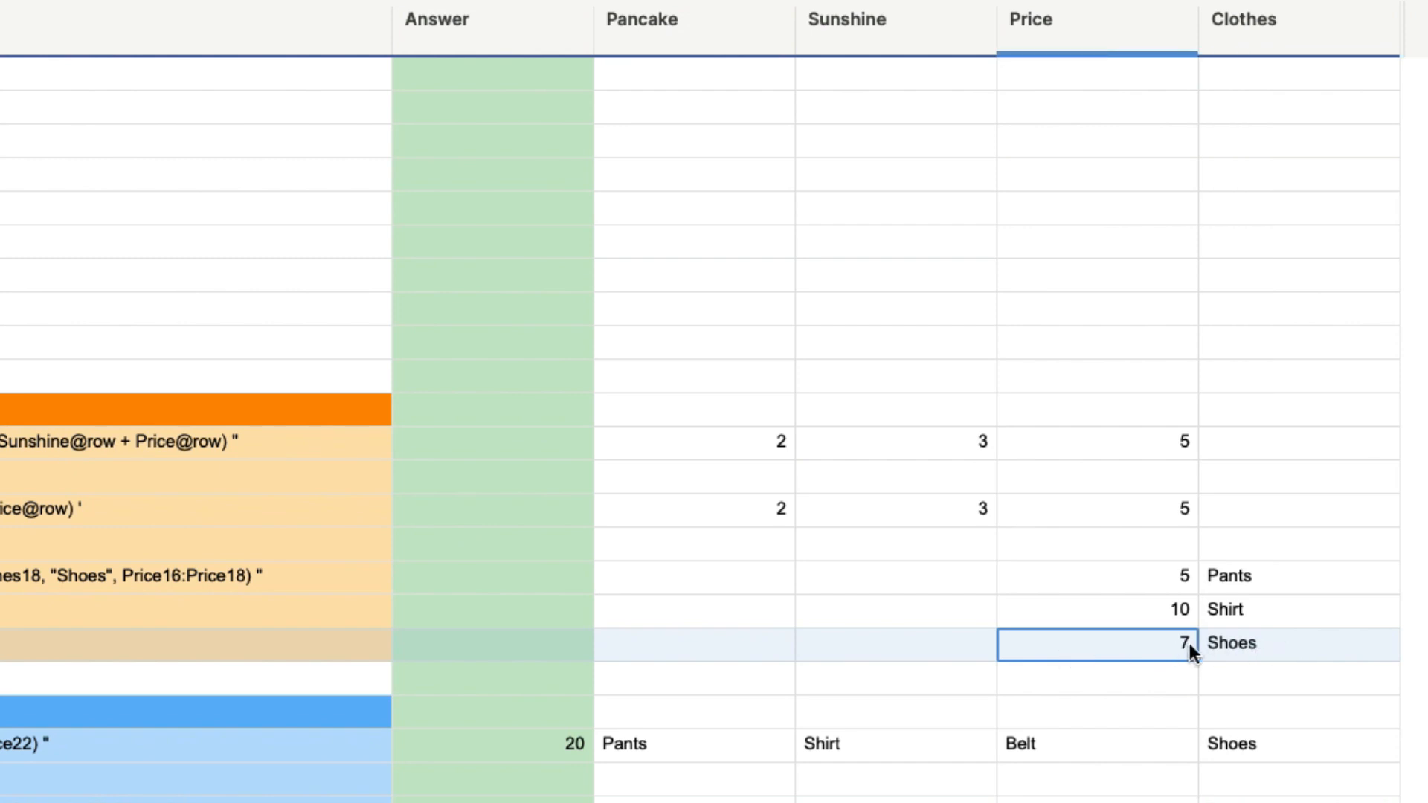
pyautogui.click(1235, 644)
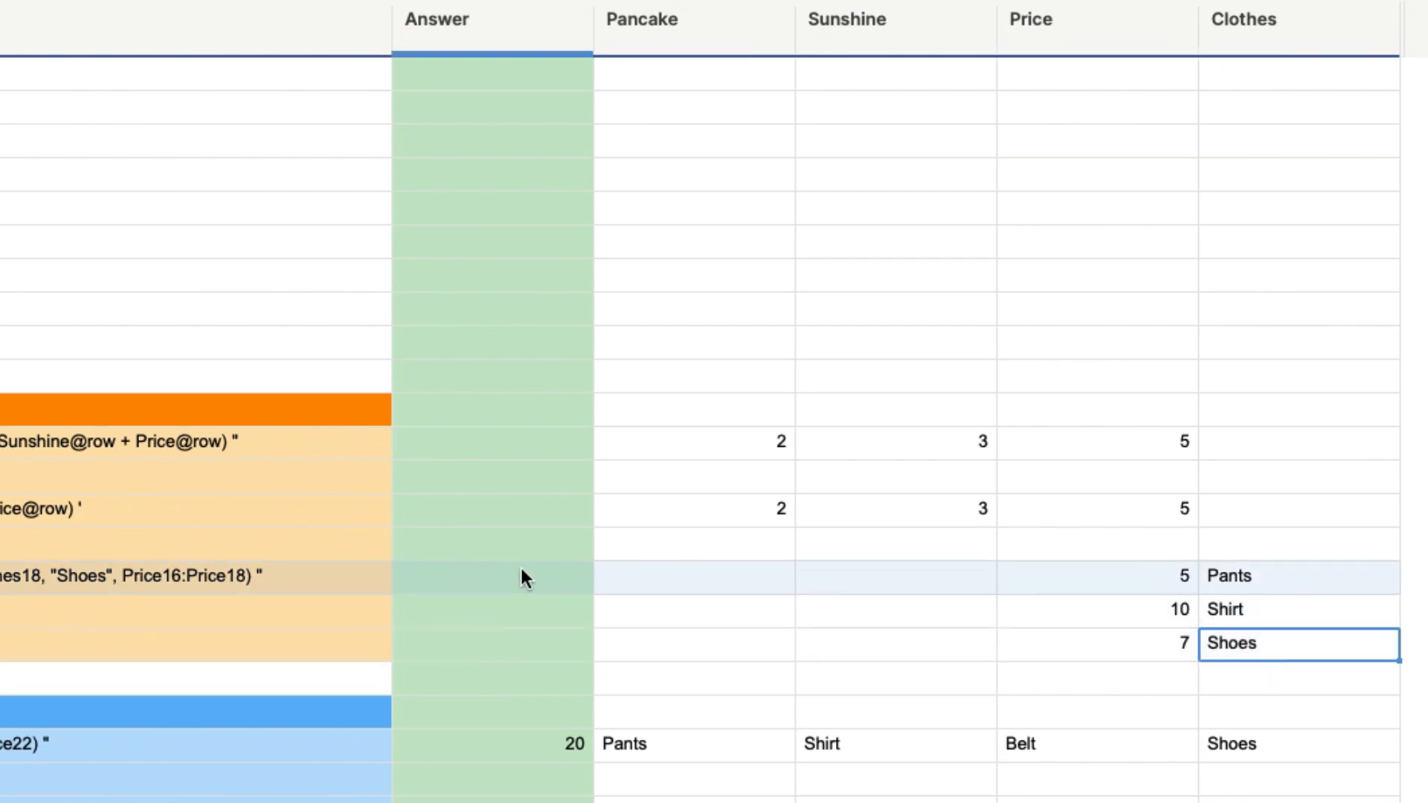
# Step: Start a SUMIF formula in the Answer cell of row 16 with Clothes16:Clothes18 as the range to evaluate
pyautogui.click(491, 580)
pyautogui.click(493, 578)
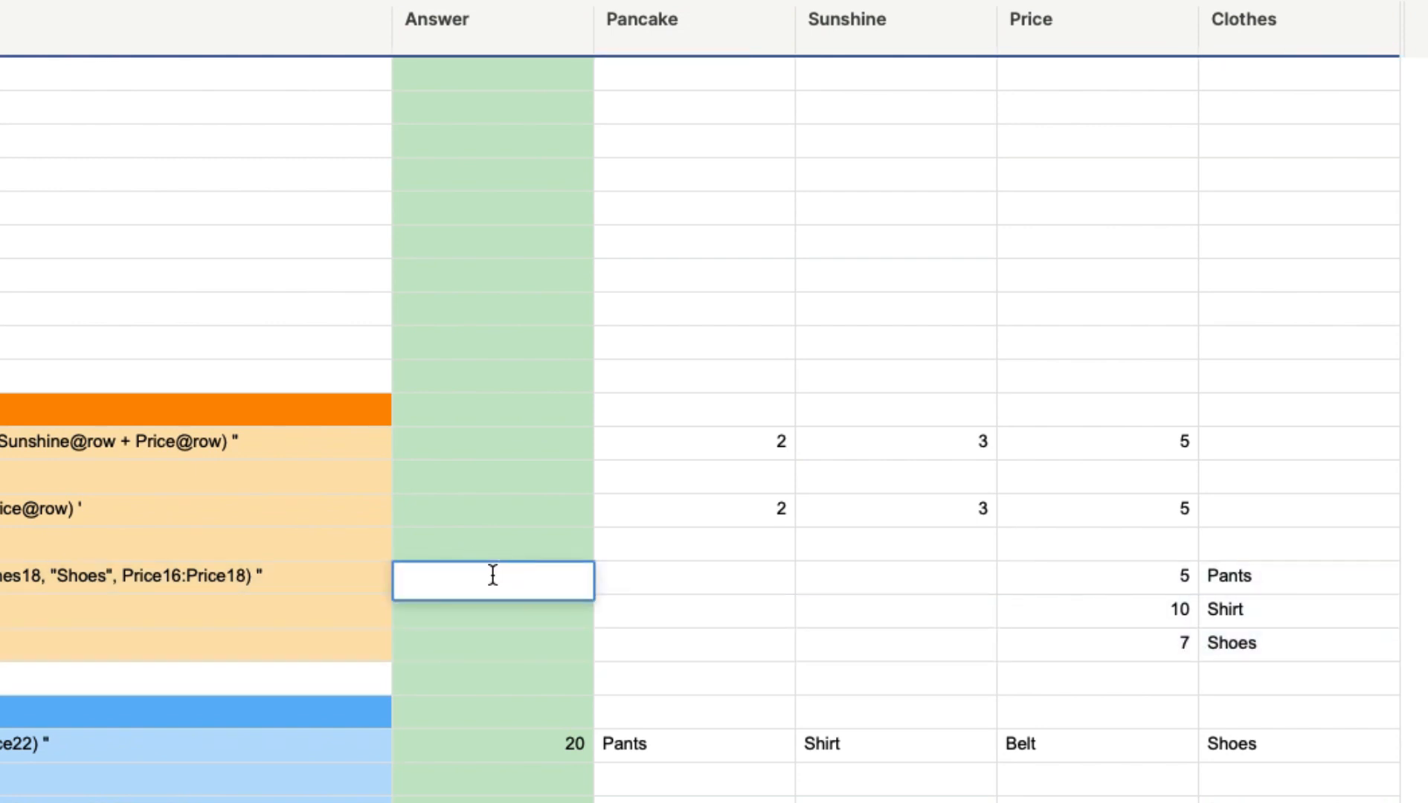
pyautogui.write('=sum')
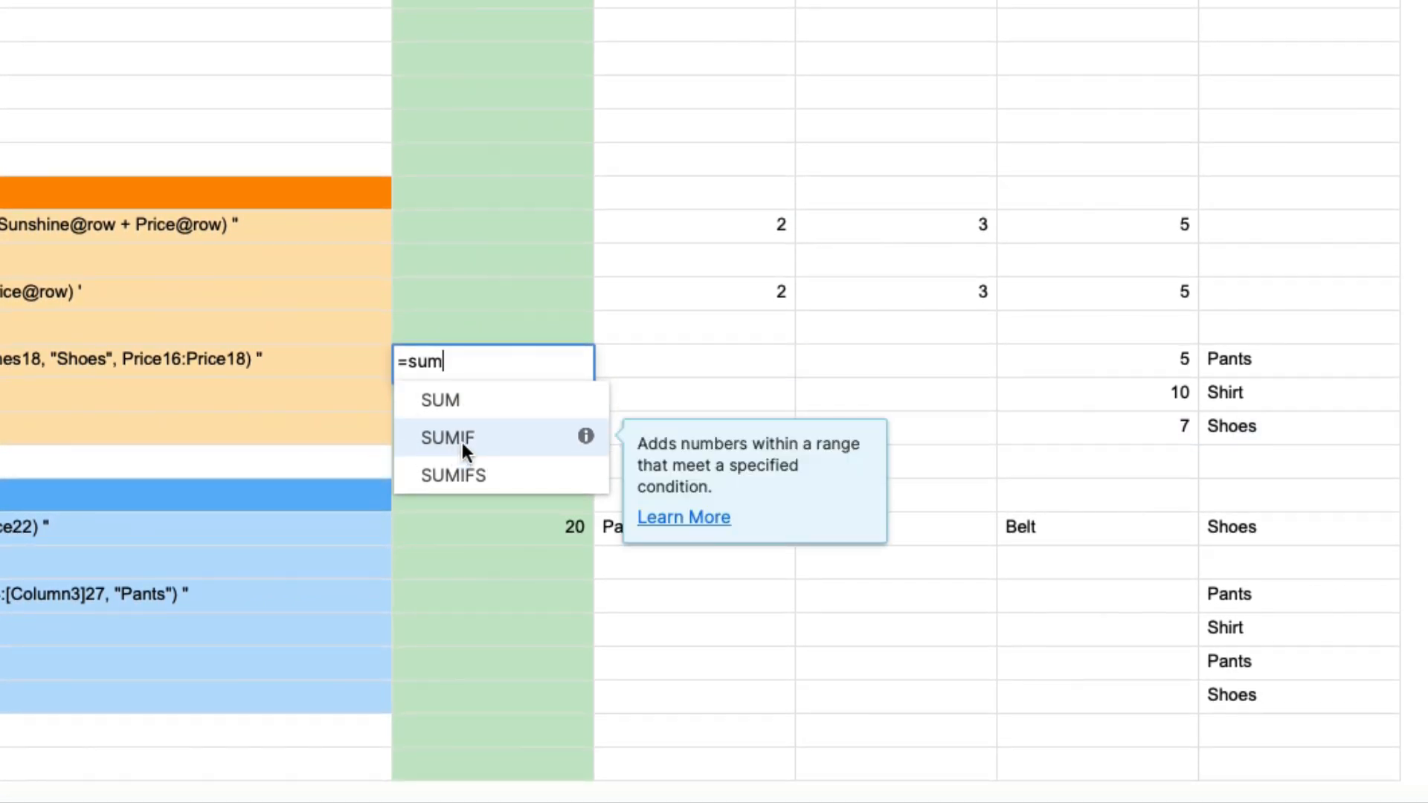
pyautogui.write('if')
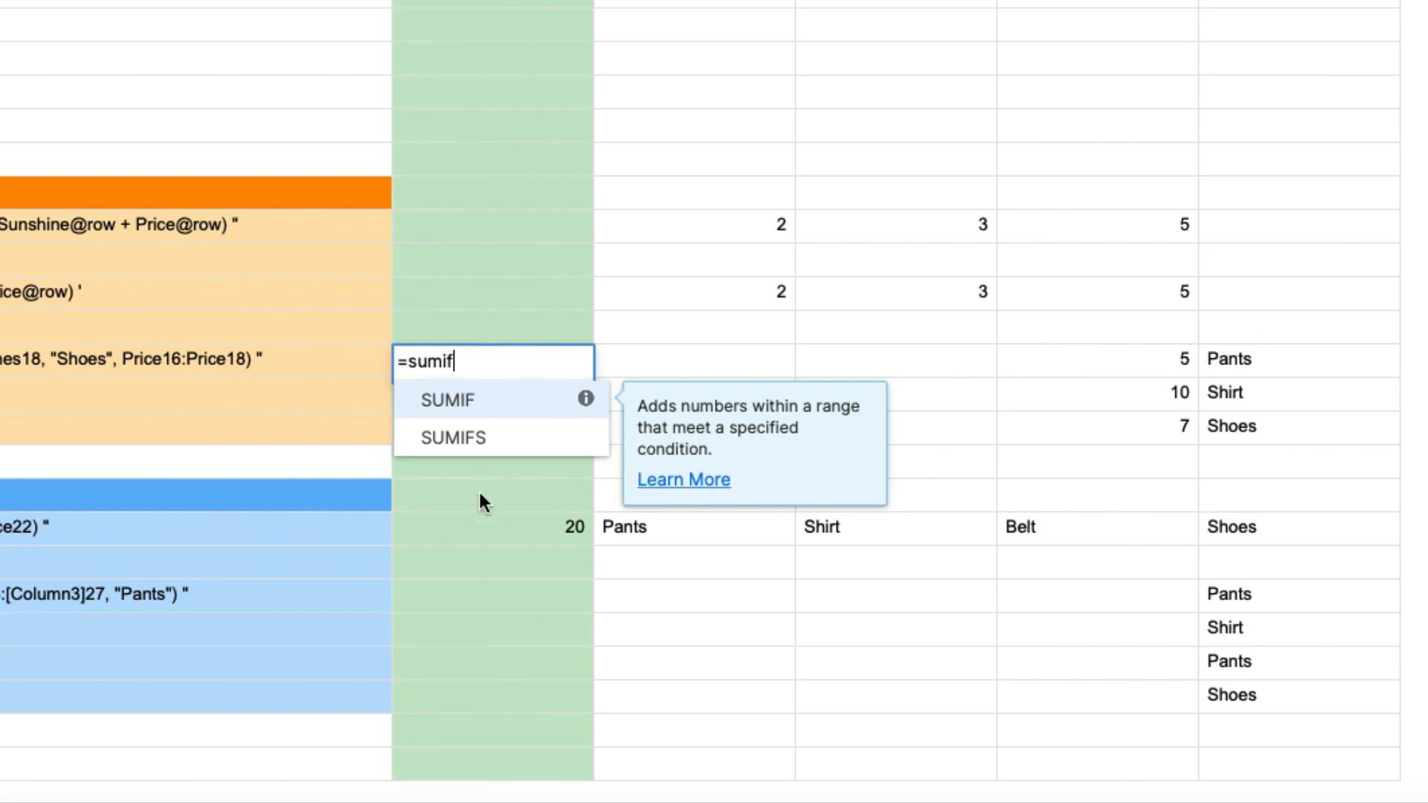
pyautogui.click(471, 392)
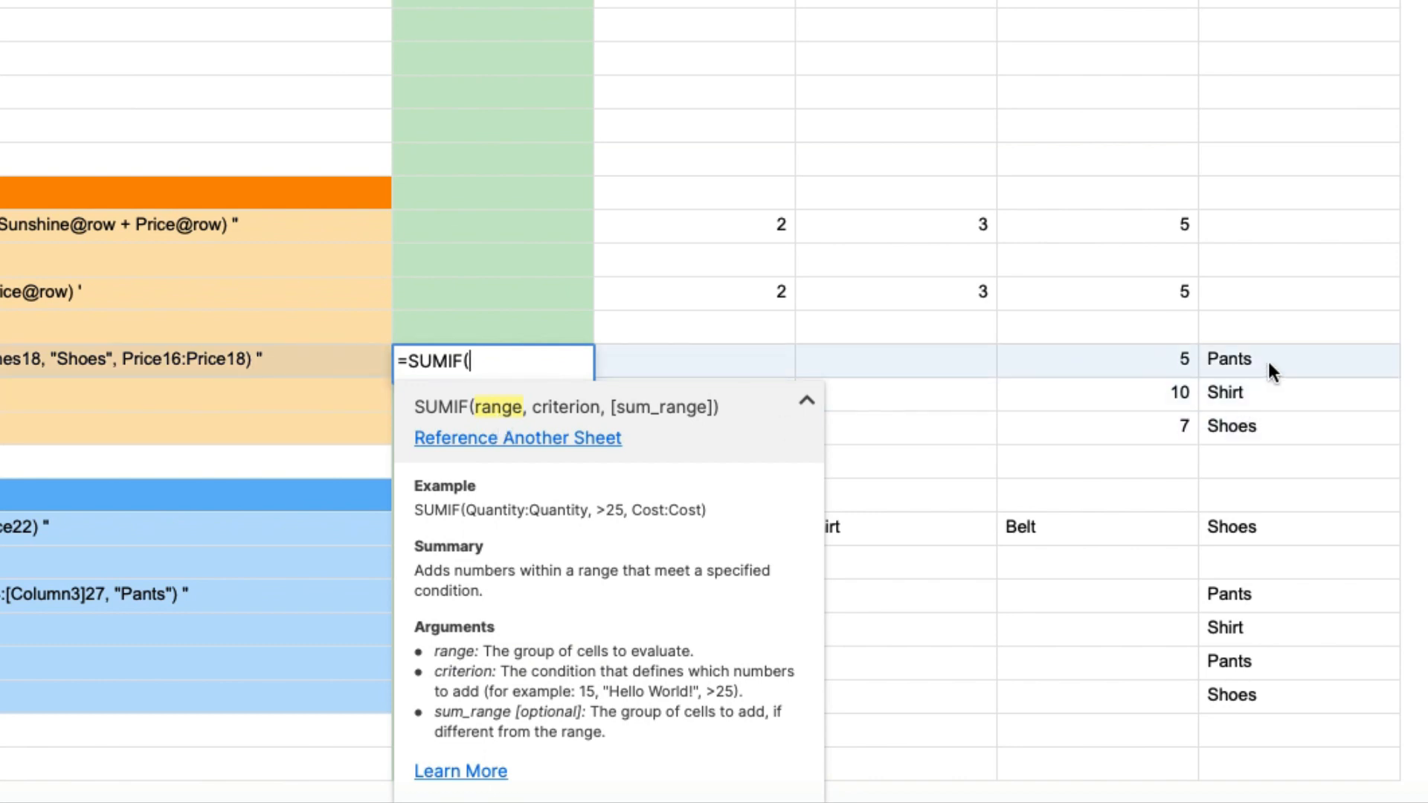
pyautogui.moveTo(1266, 358); pyautogui.dragTo(1269, 420)
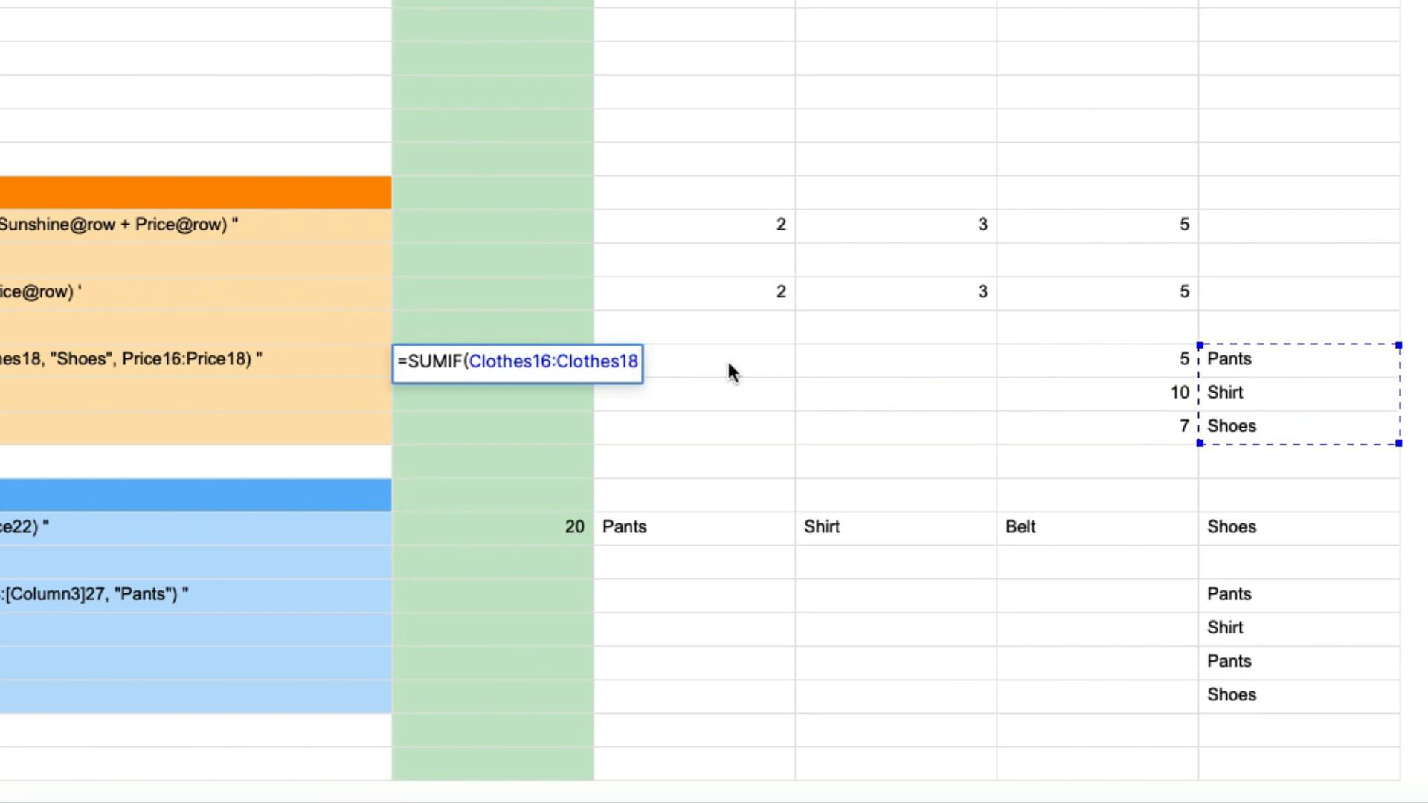
# Step: Add the criterion "Shoes" and the sum range Price16:Price18 to the row 16 SUMIF formula, and commit it
pyautogui.write(',')
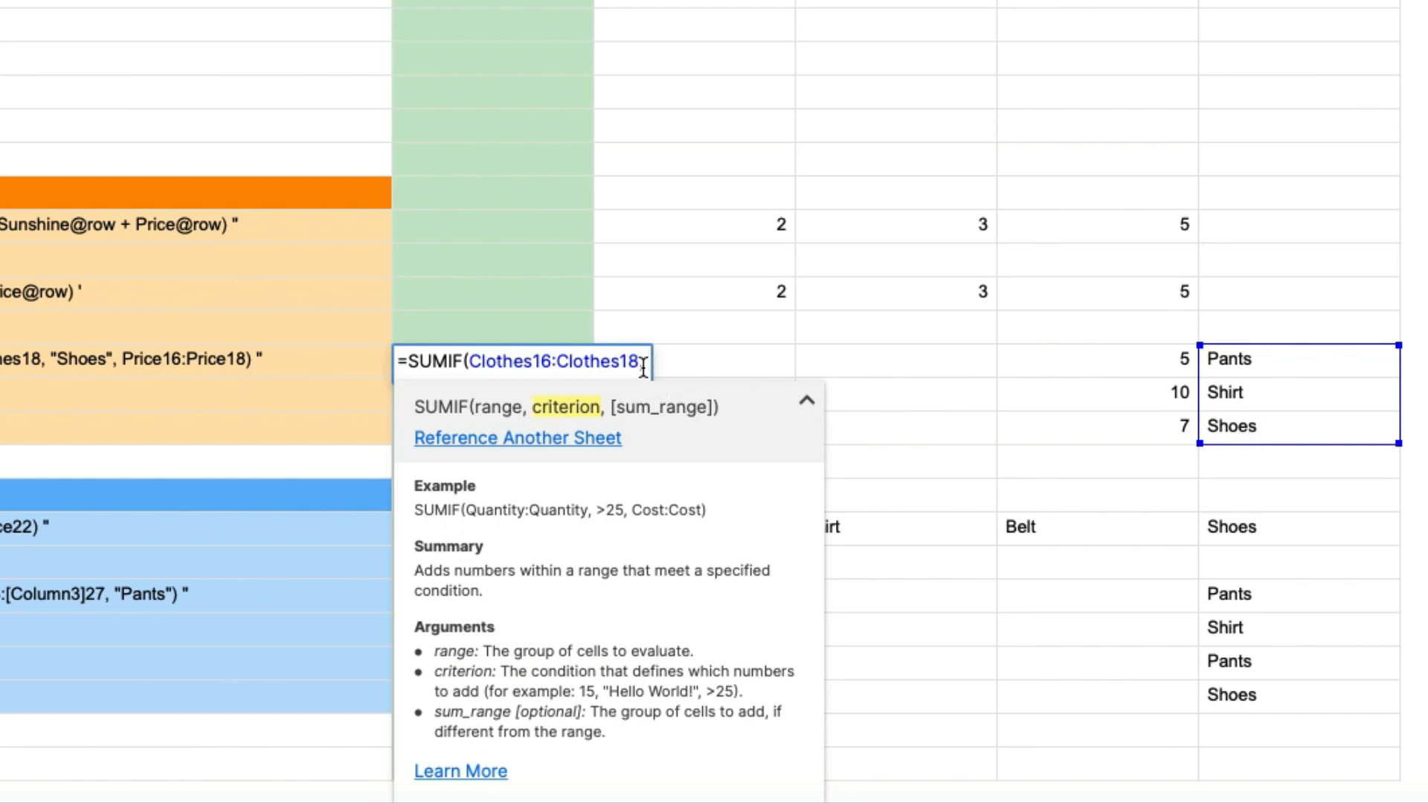
pyautogui.write('"')
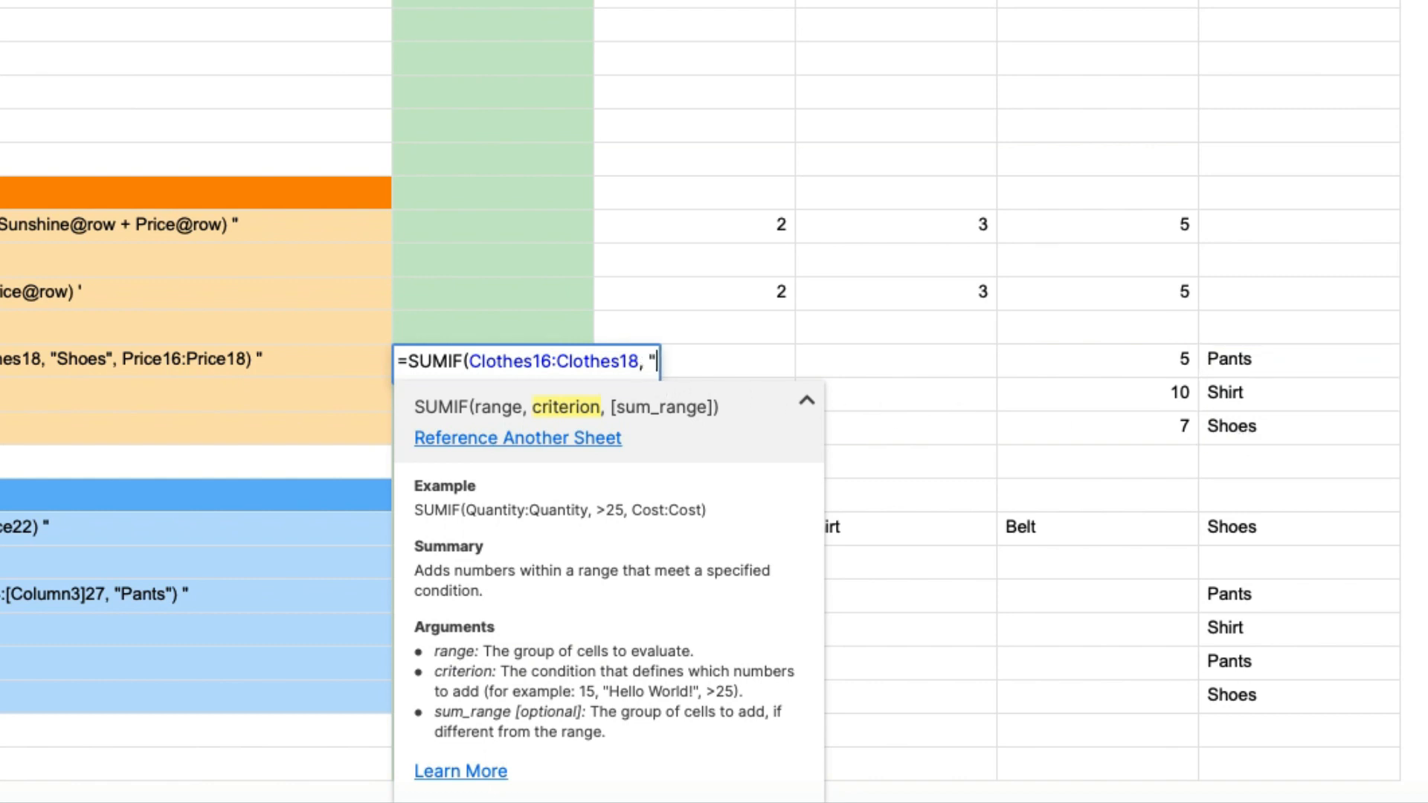
pyautogui.write('Shoes')
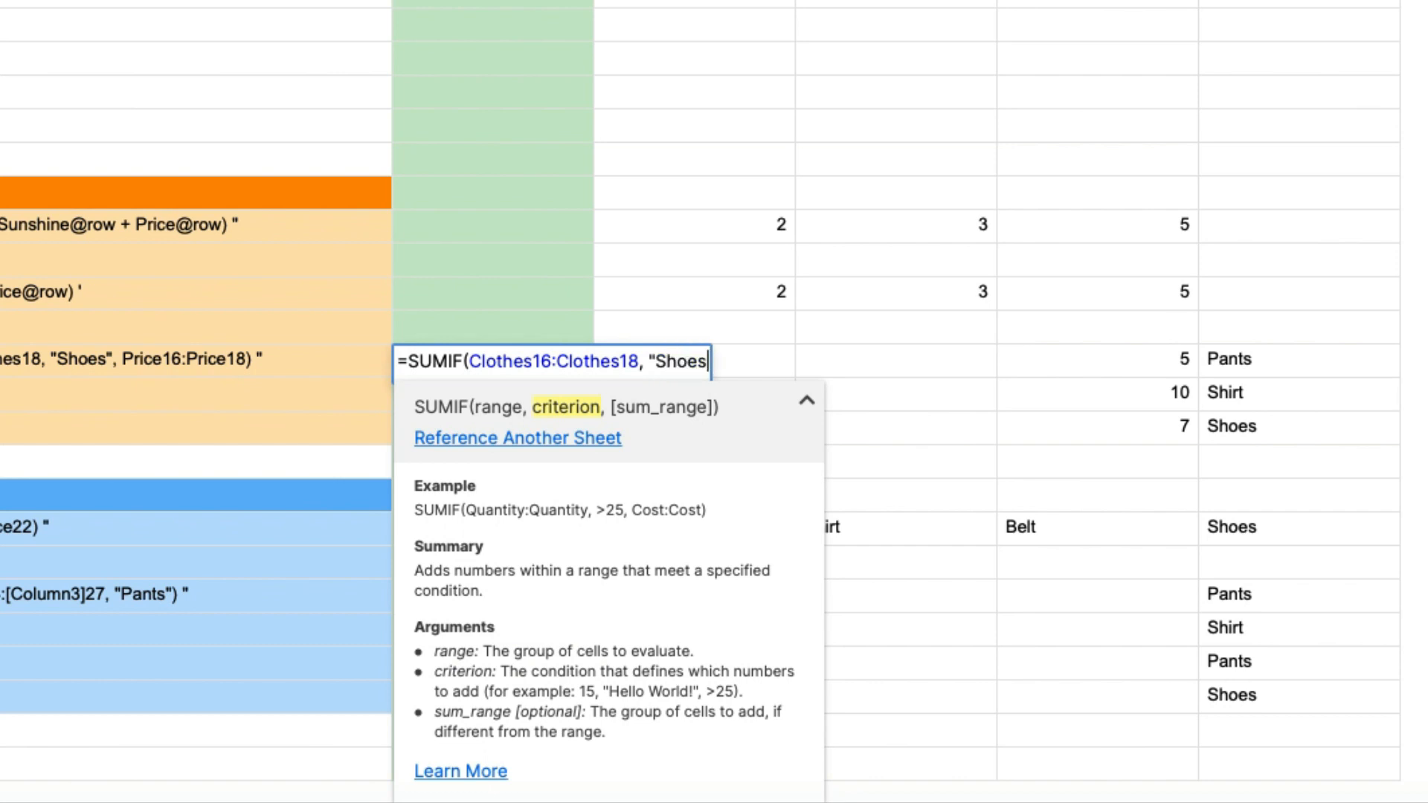
pyautogui.write('"')
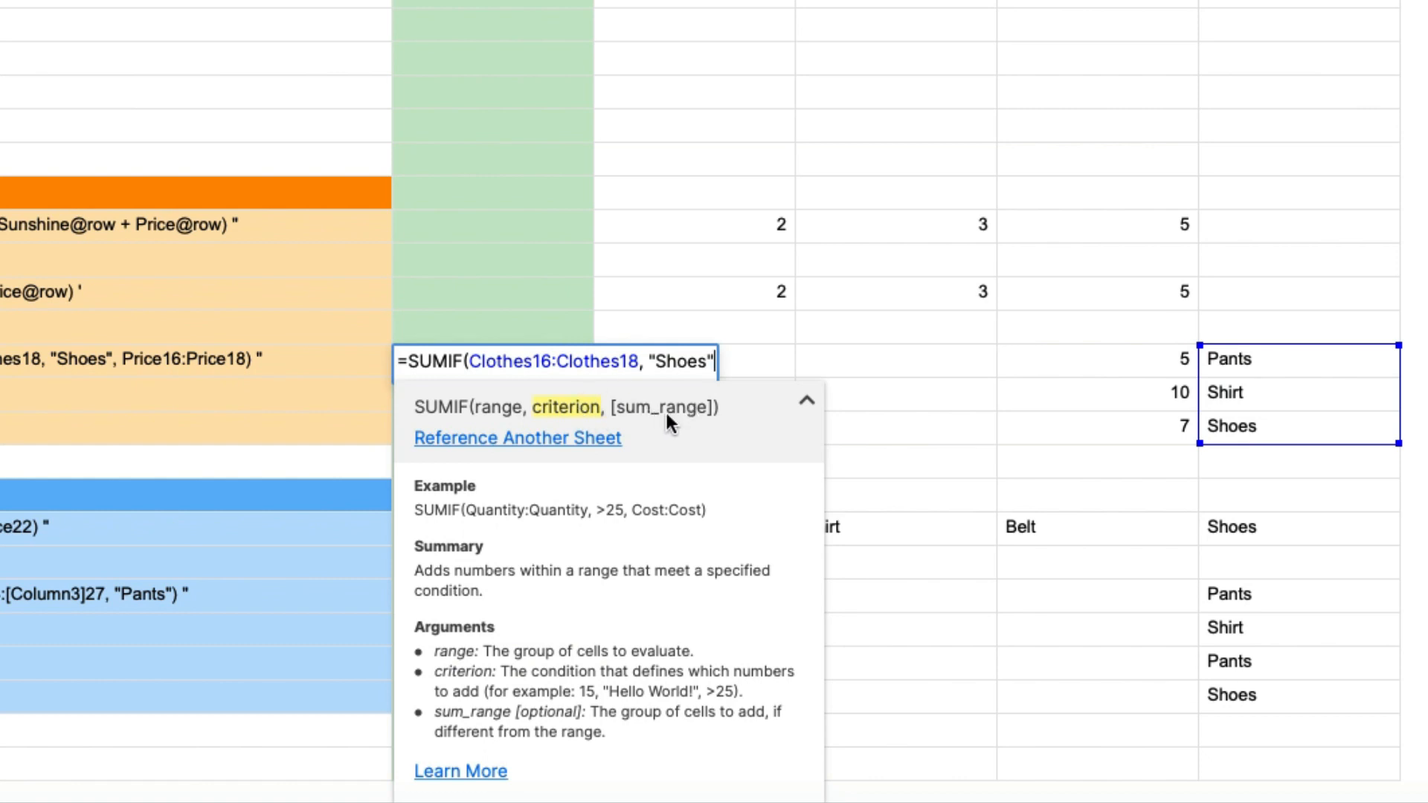
pyautogui.write(',')
pyautogui.moveTo(1157, 362); pyautogui.dragTo(1159, 428)
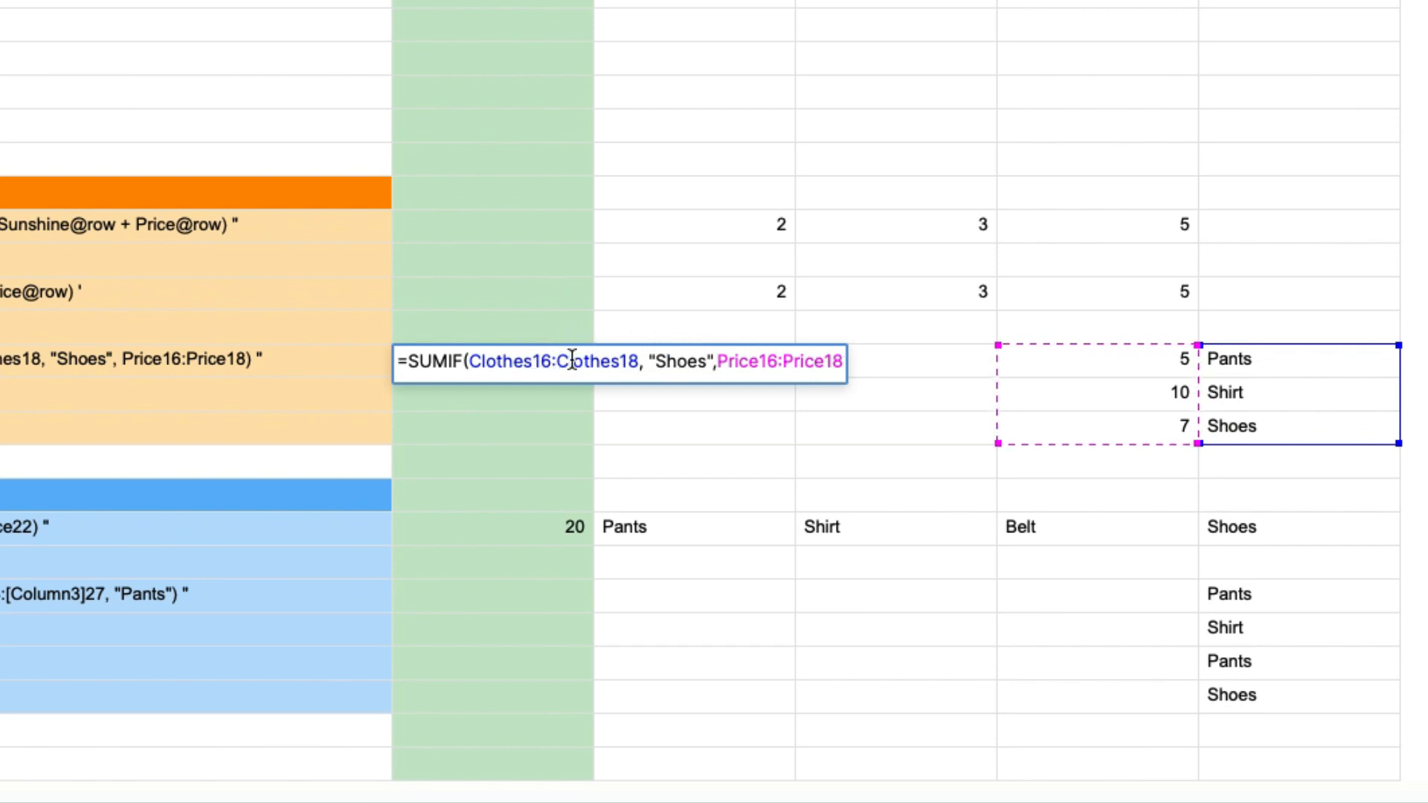
pyautogui.press('Return')
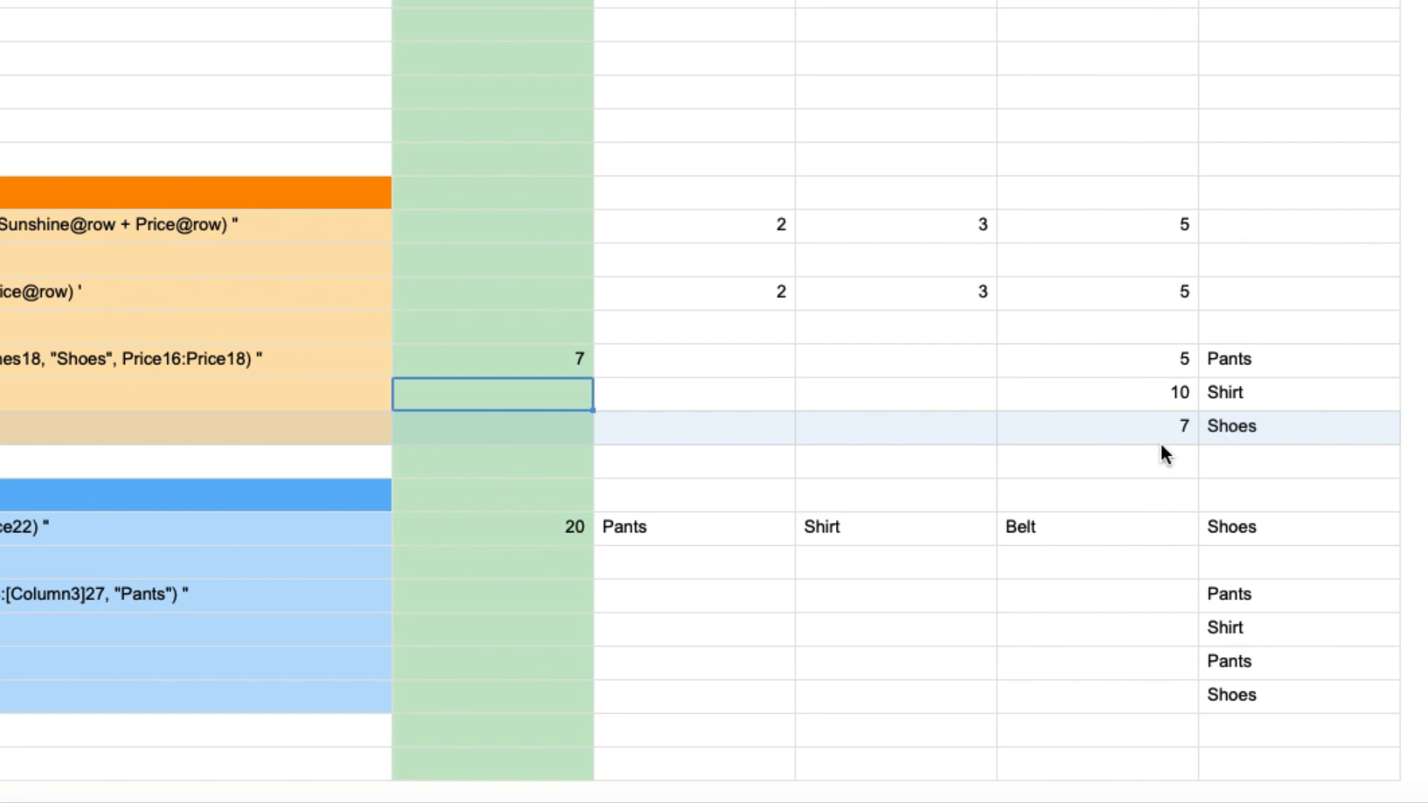
# Step: Clear the SUMIF formula from the Answer cell of row 16 and the existing COUNT formula from row 21
pyautogui.doubleClick(533, 362)
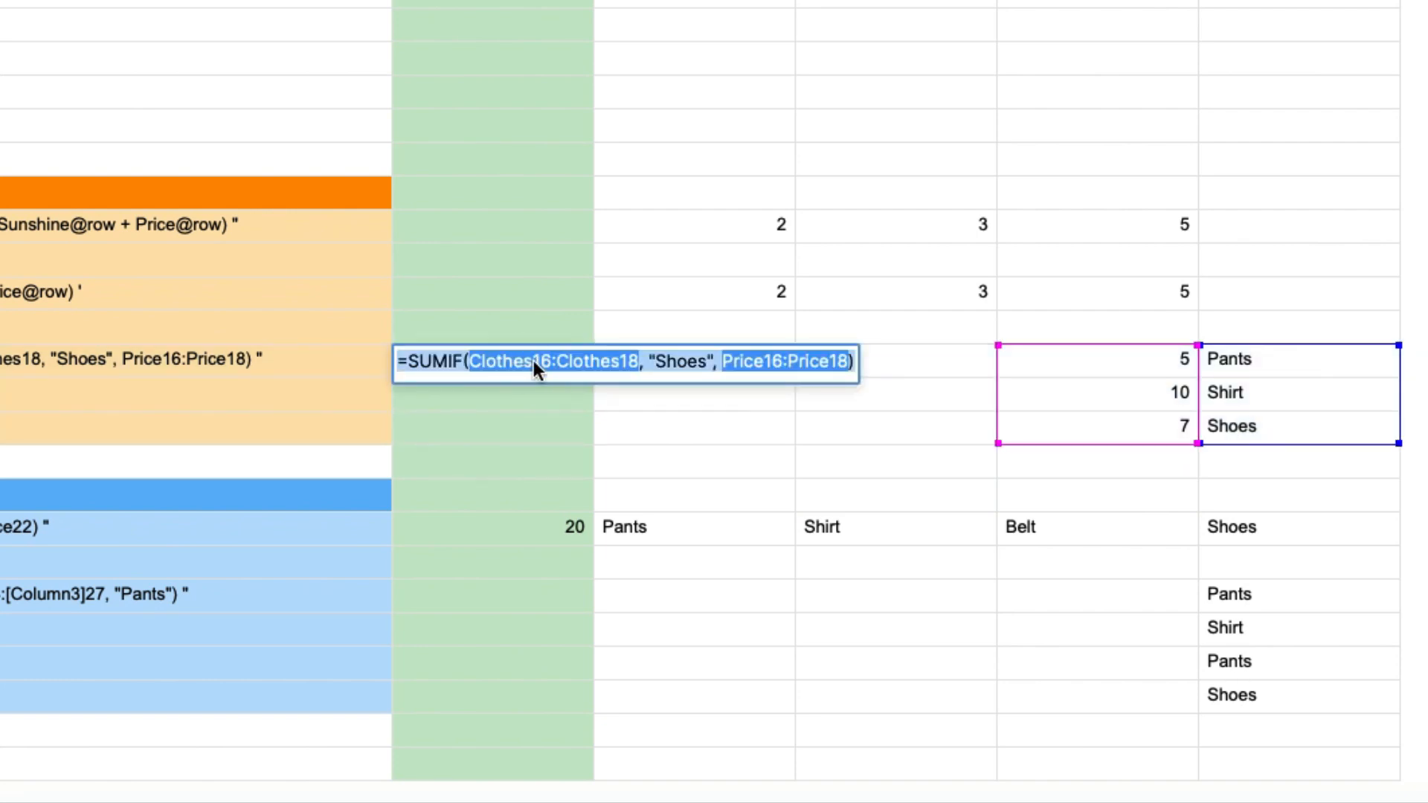
pyautogui.press('BackSpace')
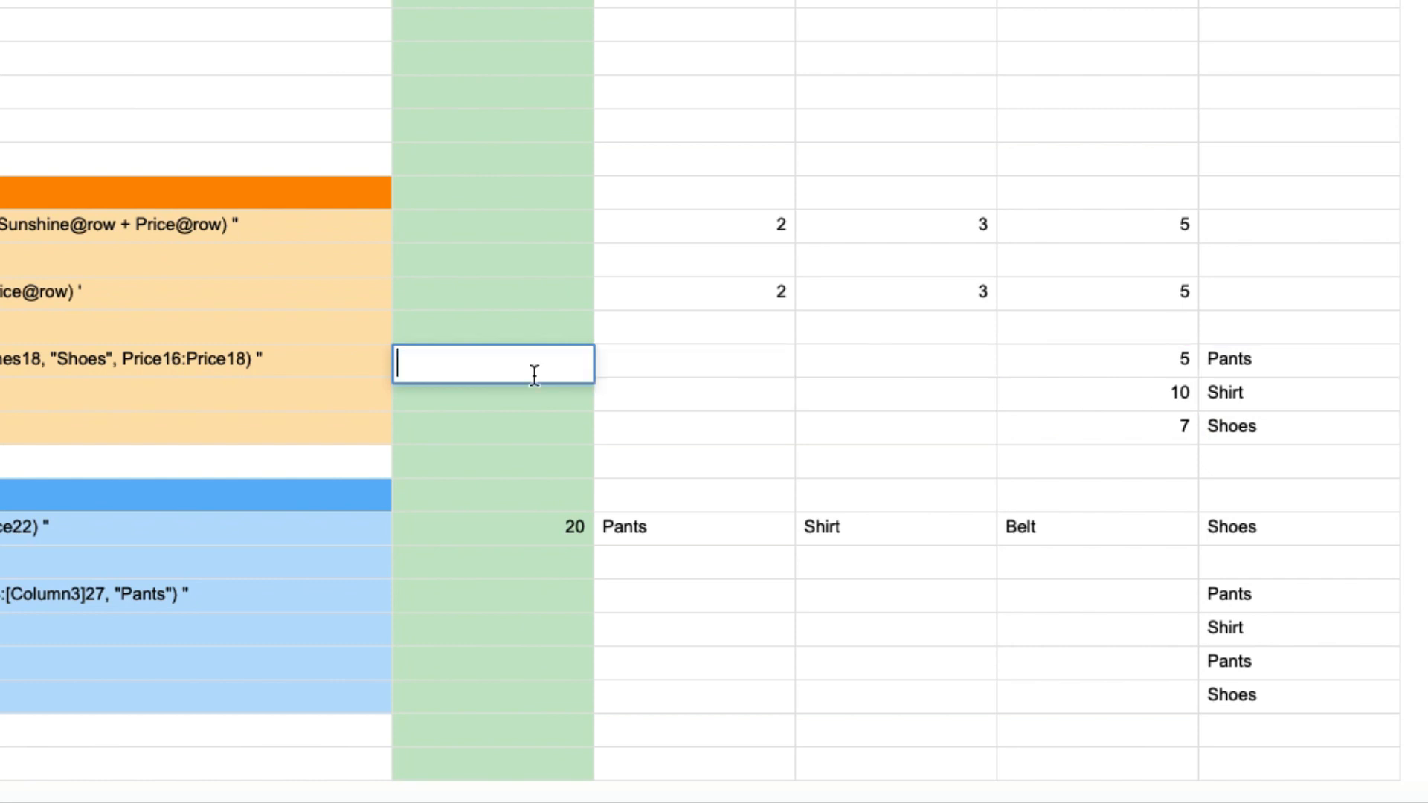
pyautogui.doubleClick(495, 537)
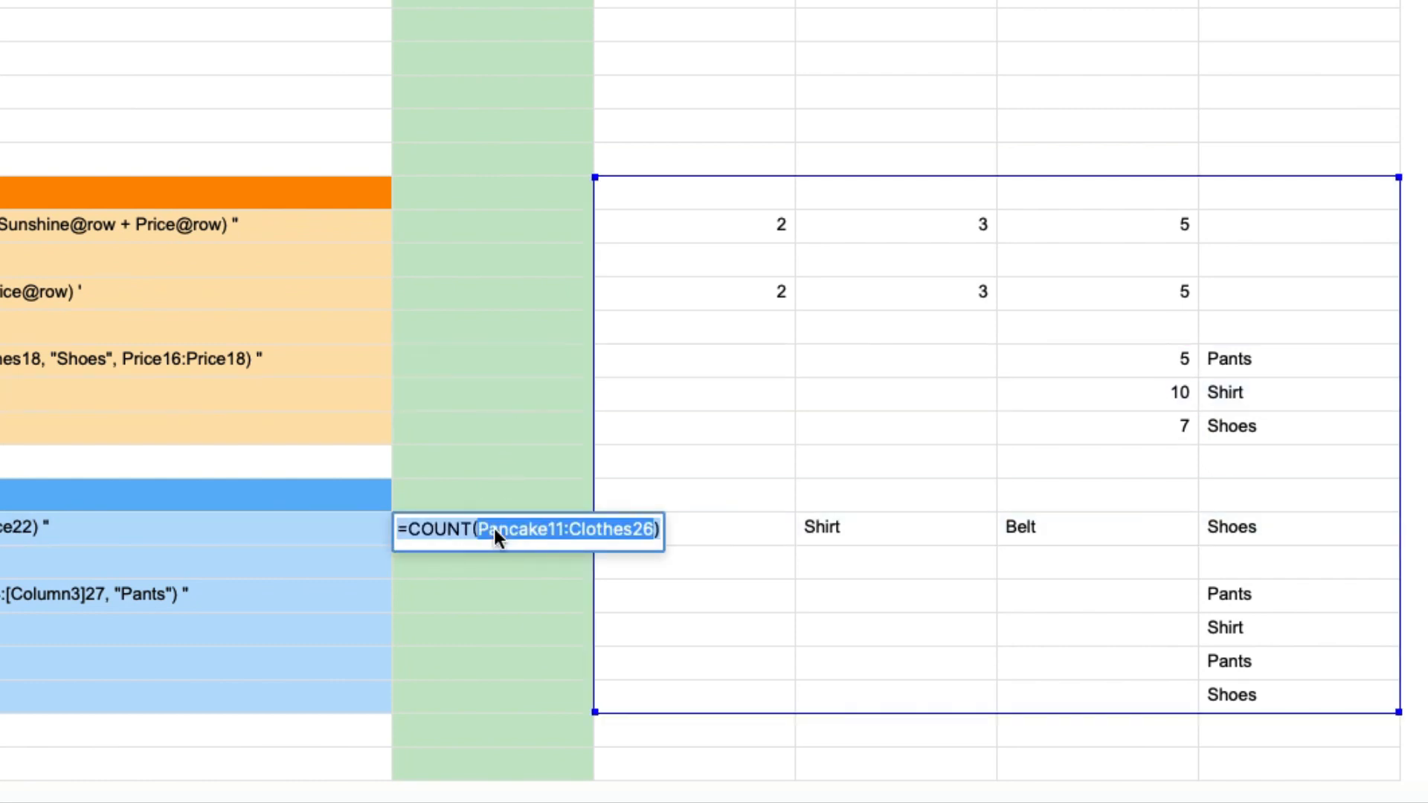
pyautogui.press('BackSpace')
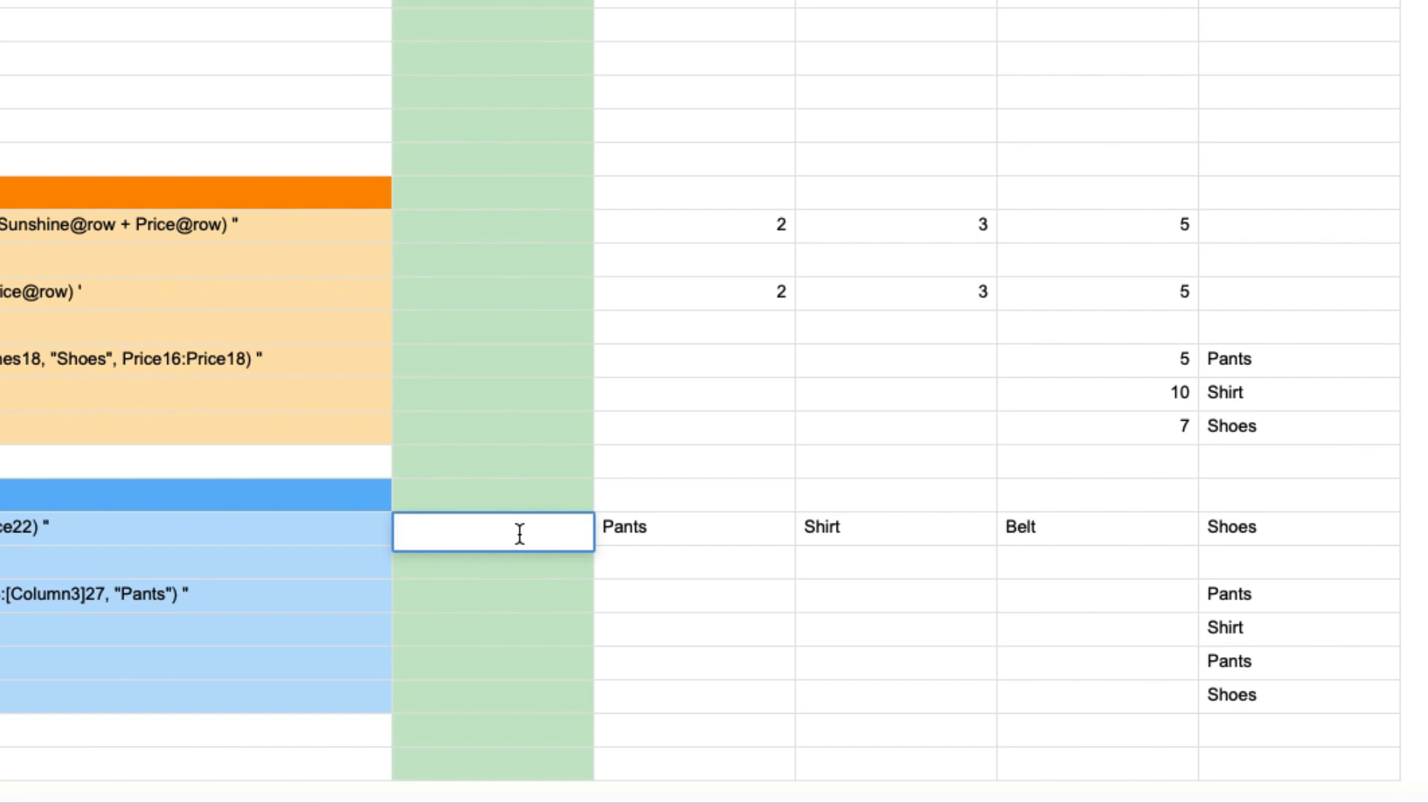
# Step: Enter =COUNT(Pancake@row:Clothes@row) in the Answer cell of row 21 and commit it
pyautogui.write('=count')
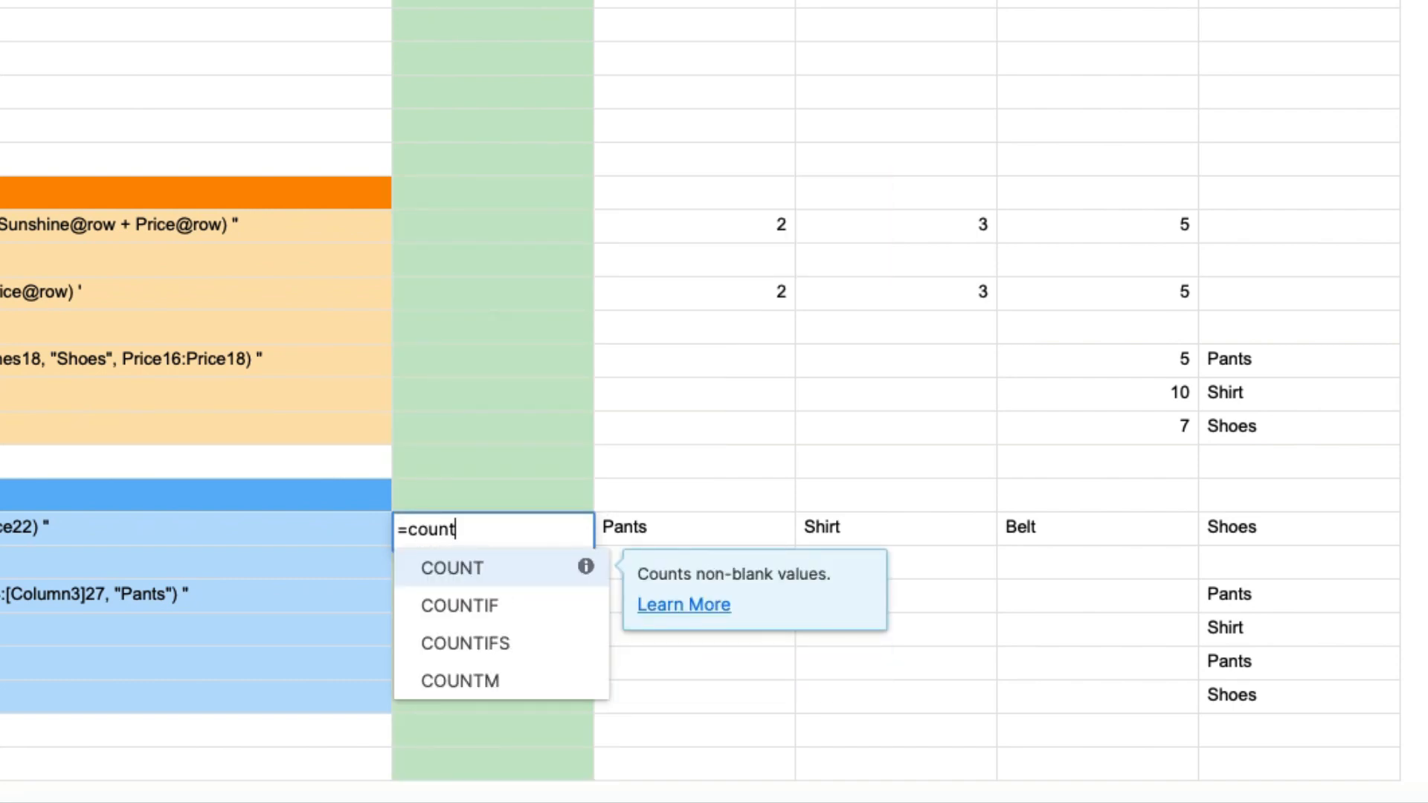
pyautogui.click(440, 577)
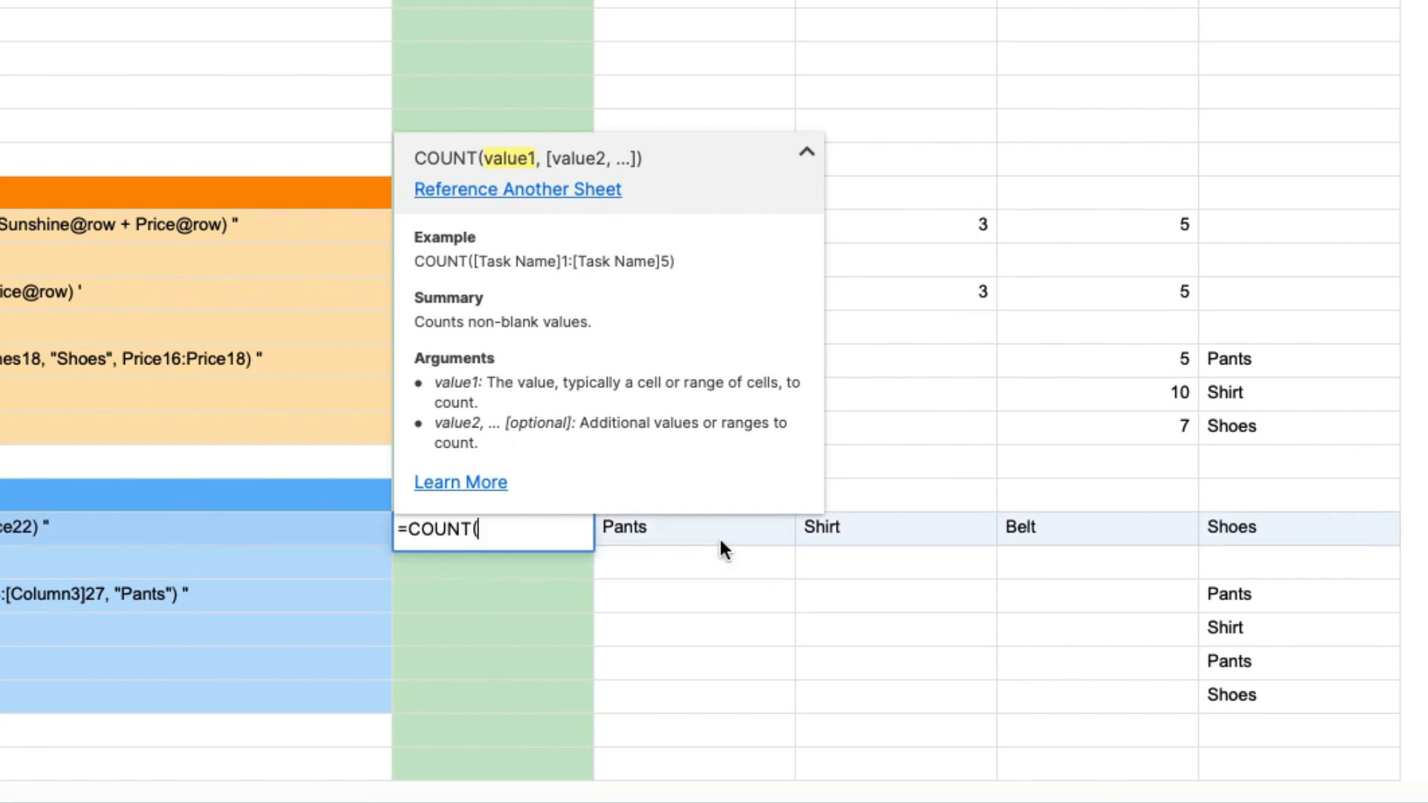
pyautogui.moveTo(657, 530); pyautogui.dragTo(1229, 528)
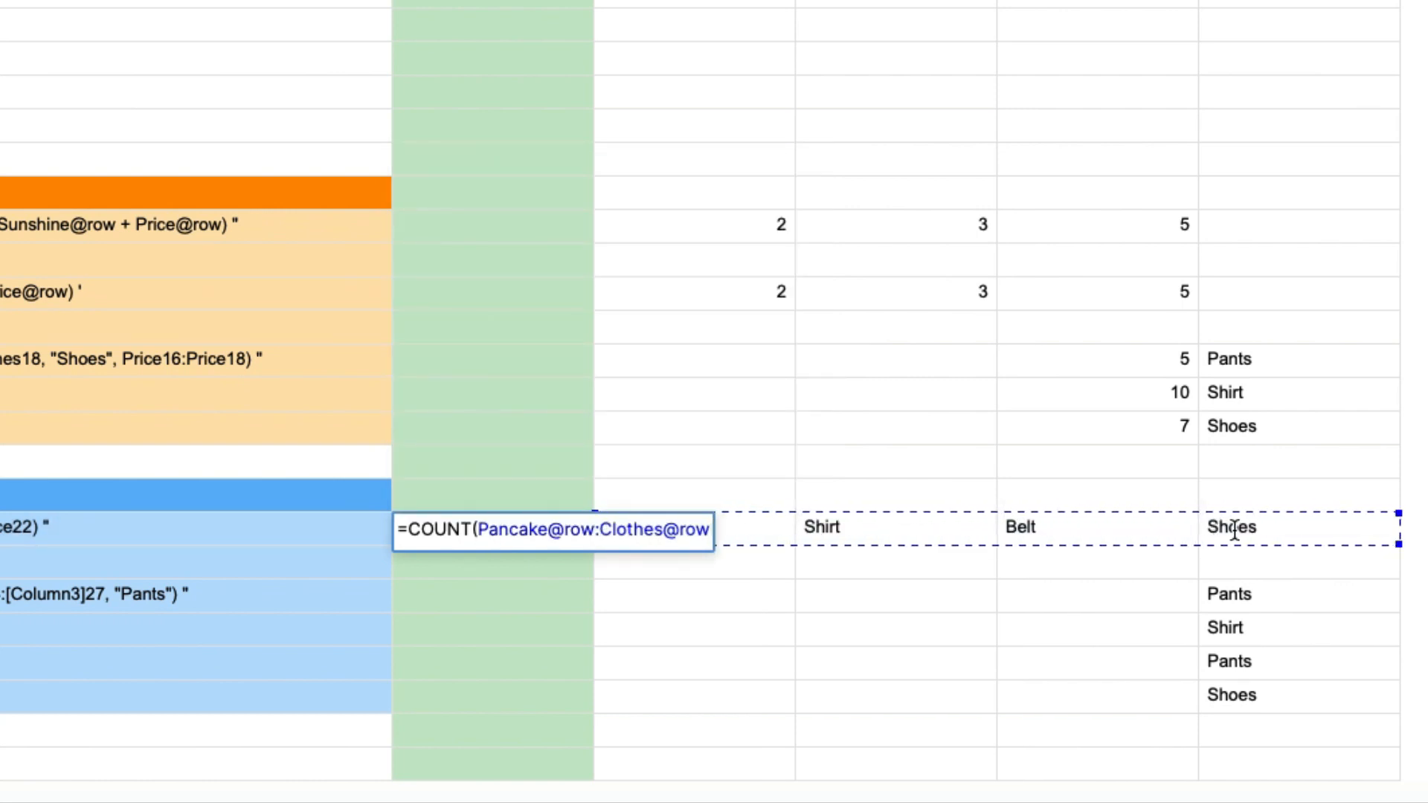
pyautogui.press('Return')
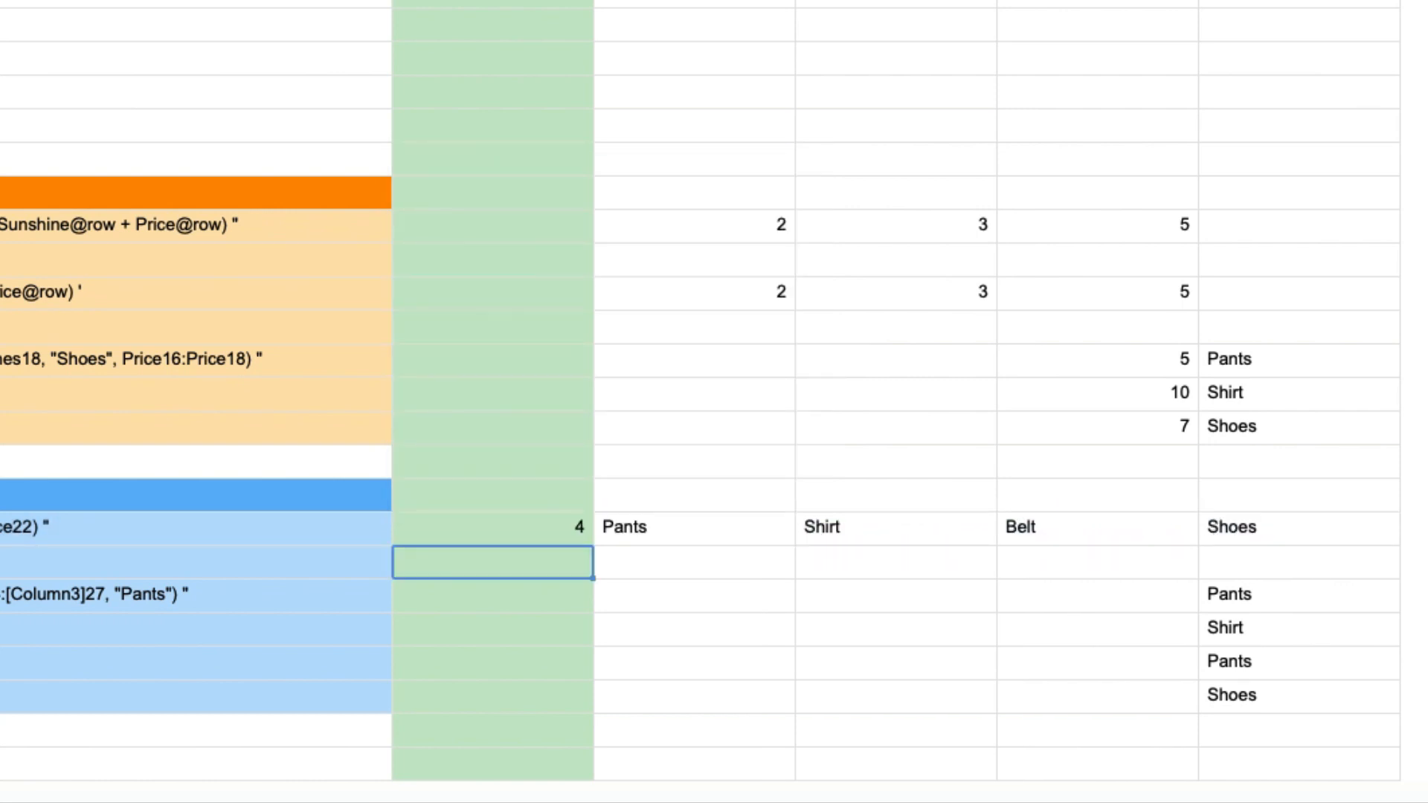
# Step: Change the COUNT range in the Answer cell of row 21 to Pancake21:Clothes26 and commit the formula
pyautogui.click(533, 534)
pyautogui.click(534, 534)
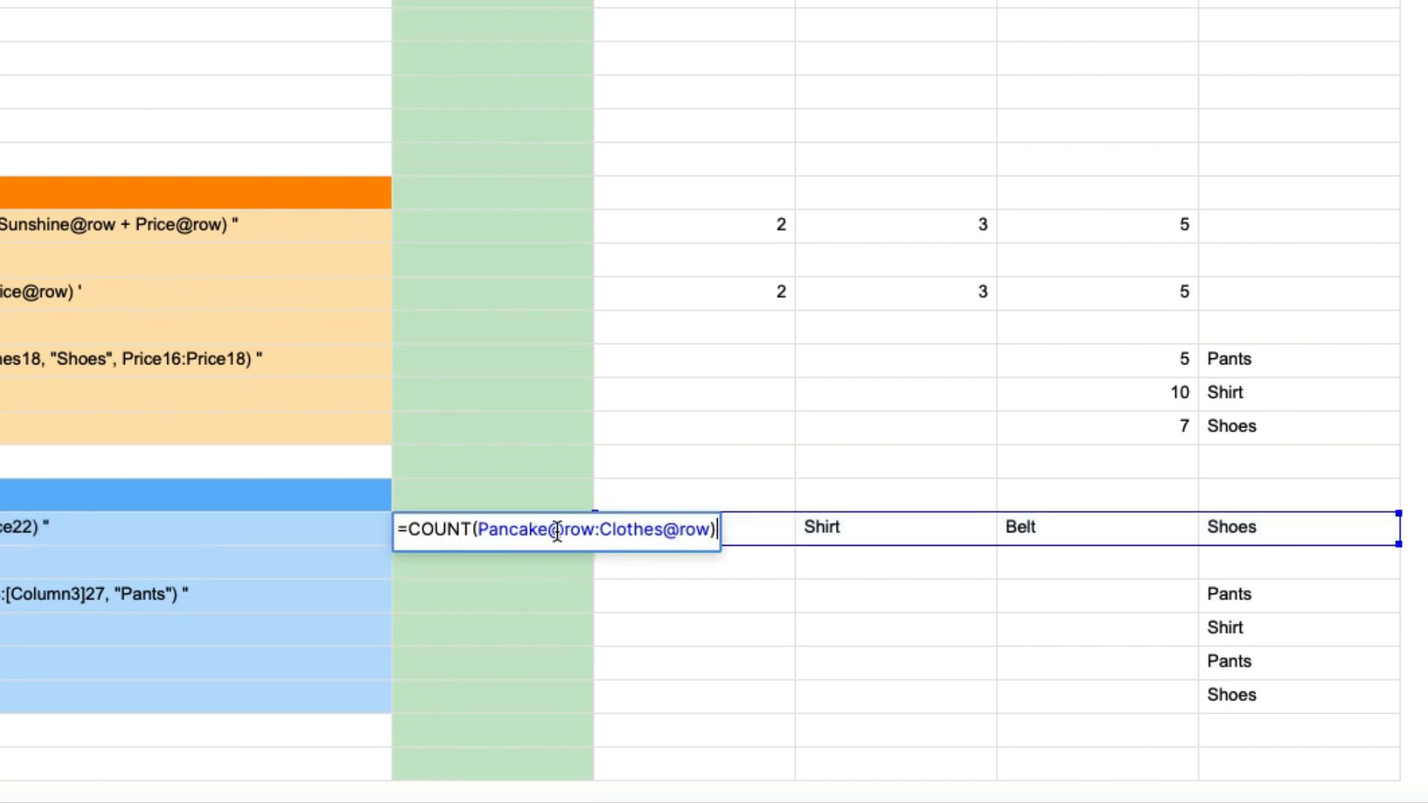
pyautogui.press('BackSpace')
pyautogui.press('BackSpace')
pyautogui.press('BackSpace')
pyautogui.press('BackSpace')
pyautogui.press('BackSpace')
pyautogui.press('BackSpace')
pyautogui.press('BackSpace')
pyautogui.press('BackSpace')
pyautogui.press('BackSpace')
pyautogui.press('BackSpace')
pyautogui.press('BackSpace')
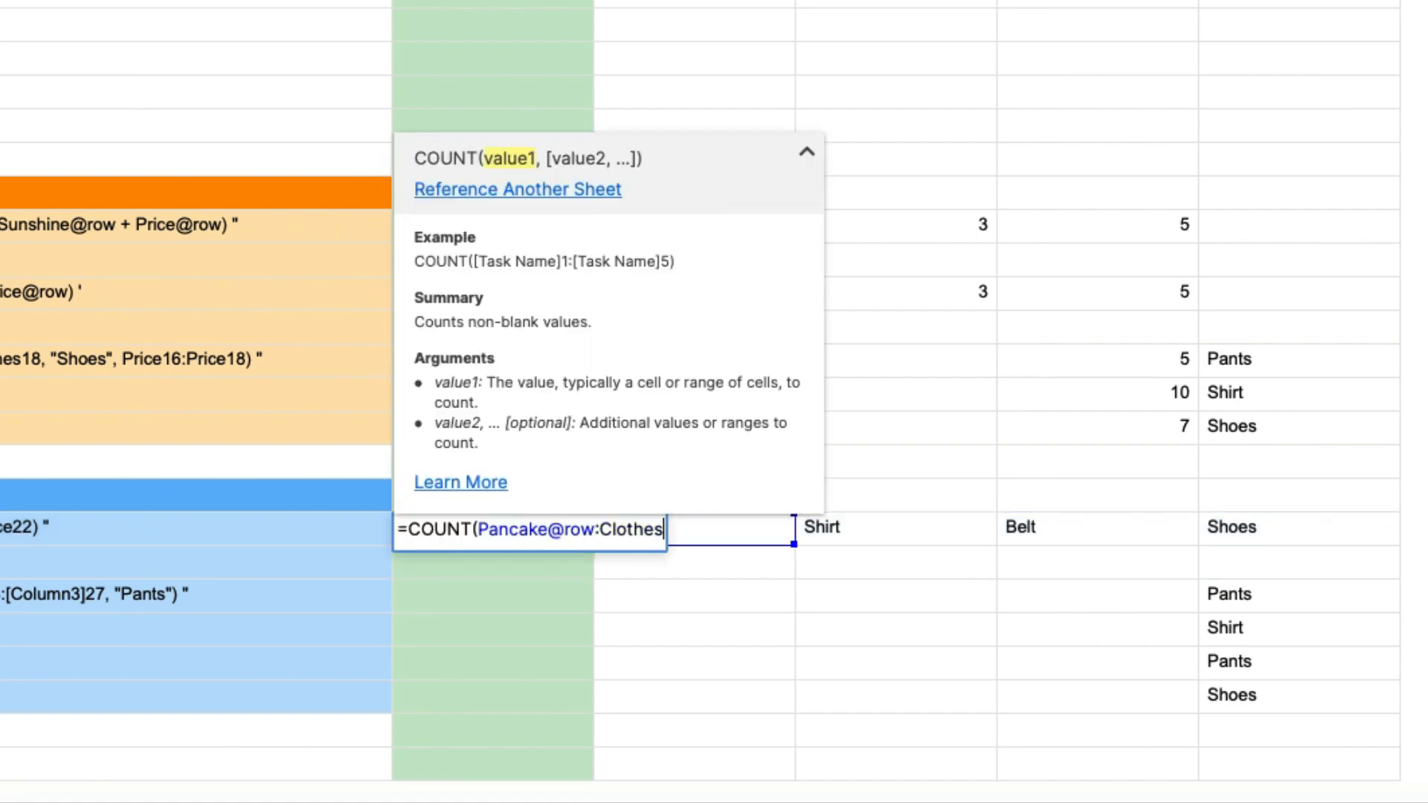
pyautogui.press('BackSpace')
pyautogui.press('BackSpace')
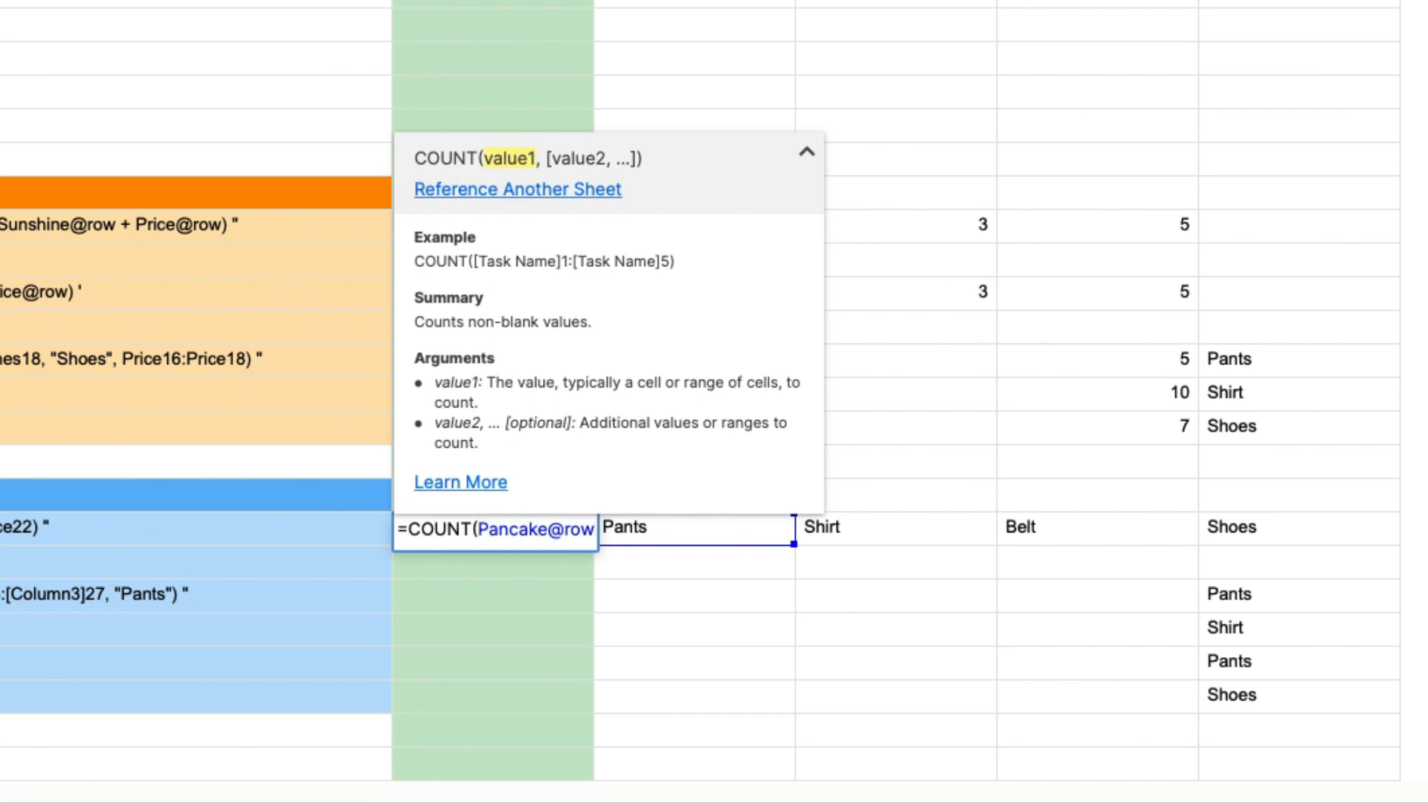
pyautogui.moveTo(790, 543); pyautogui.dragTo(1271, 698)
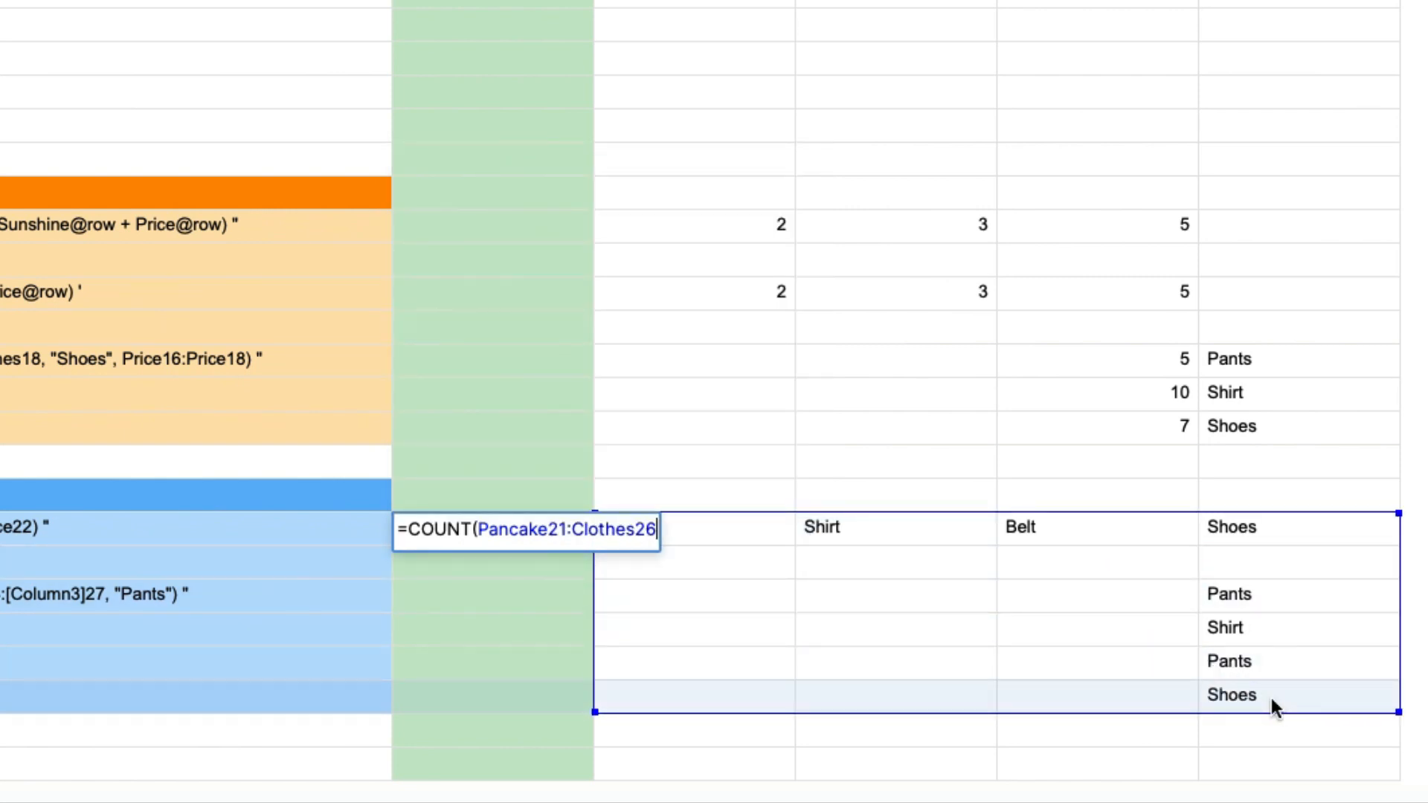
pyautogui.press('Return')
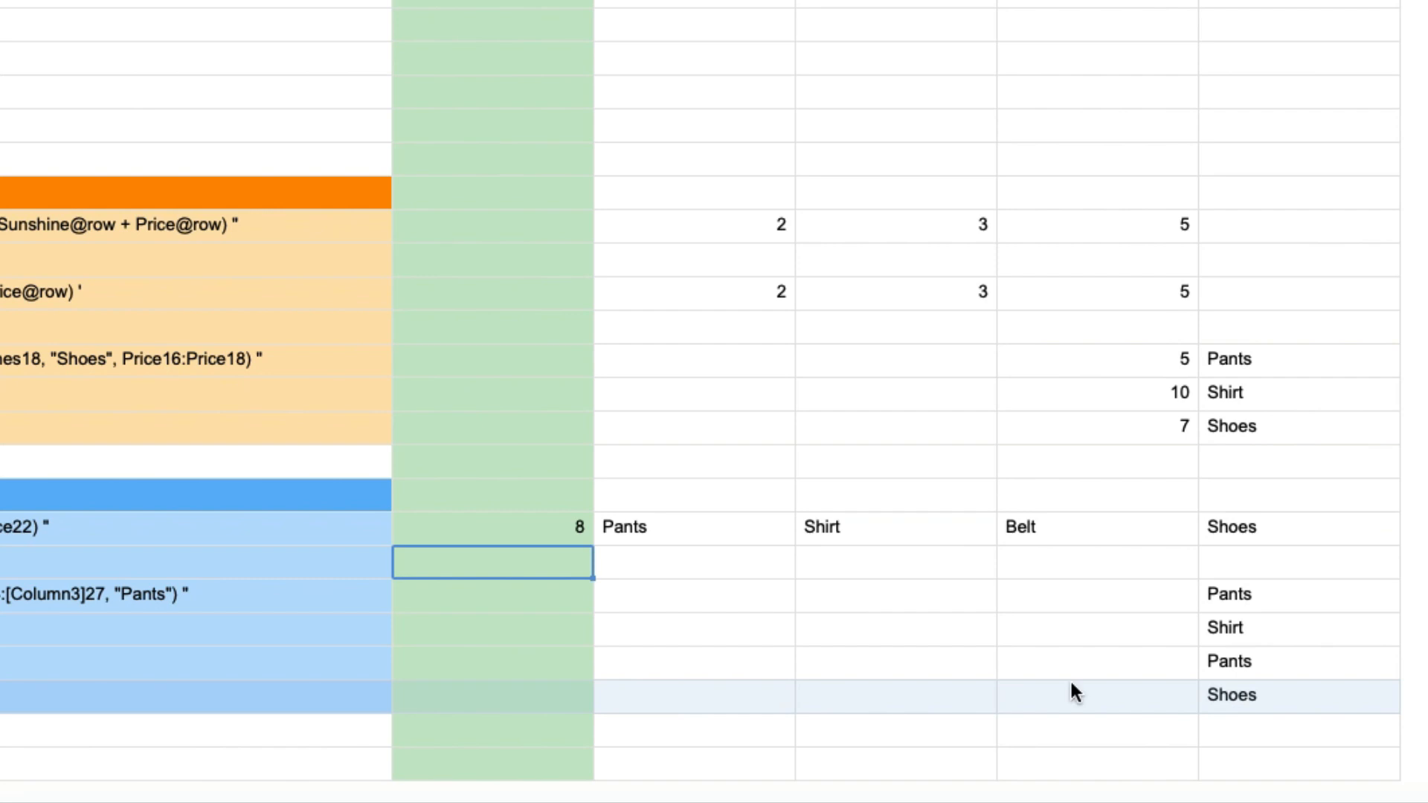
# Step: Clear the COUNT formula from the Answer cell of row 21
pyautogui.click(493, 533)
pyautogui.doubleClick(496, 531)
pyautogui.press('super+a')
pyautogui.press('BackSpace')
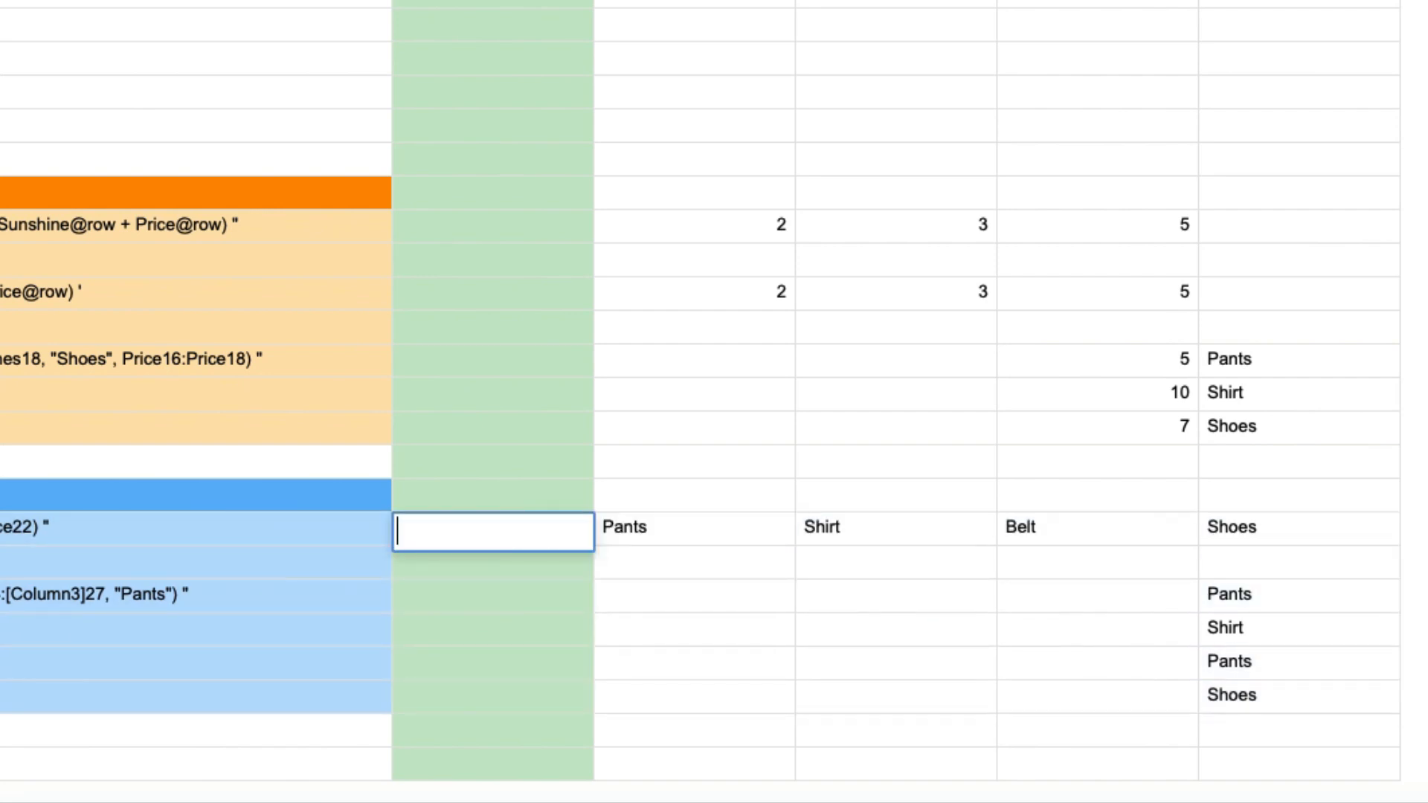
pyautogui.press('Return')
# Step: Enter =COUNTIF(Clothes23:Clothes26, "Pants") in the Answer cell of row 23 and commit it
pyautogui.click(439, 593)
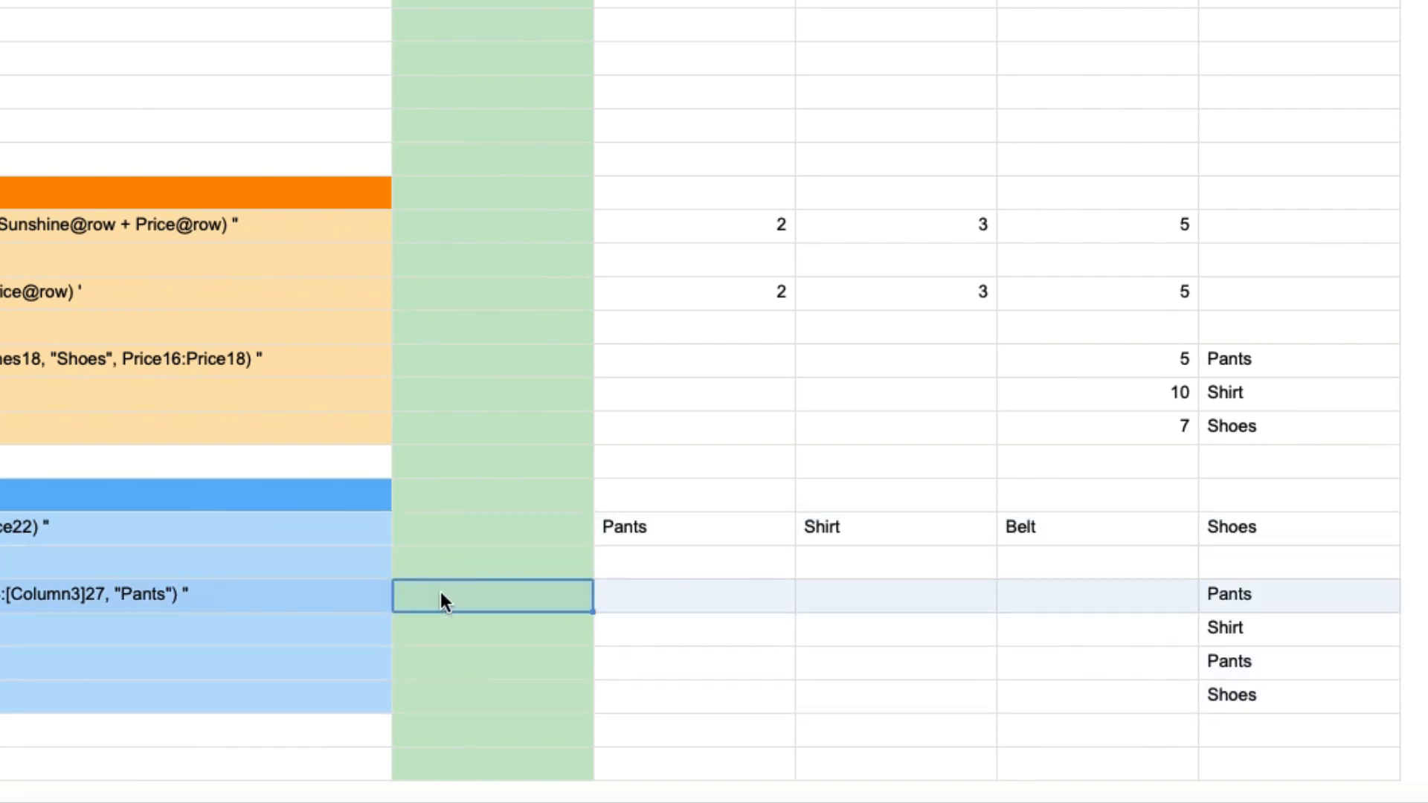
pyautogui.write('=coun')
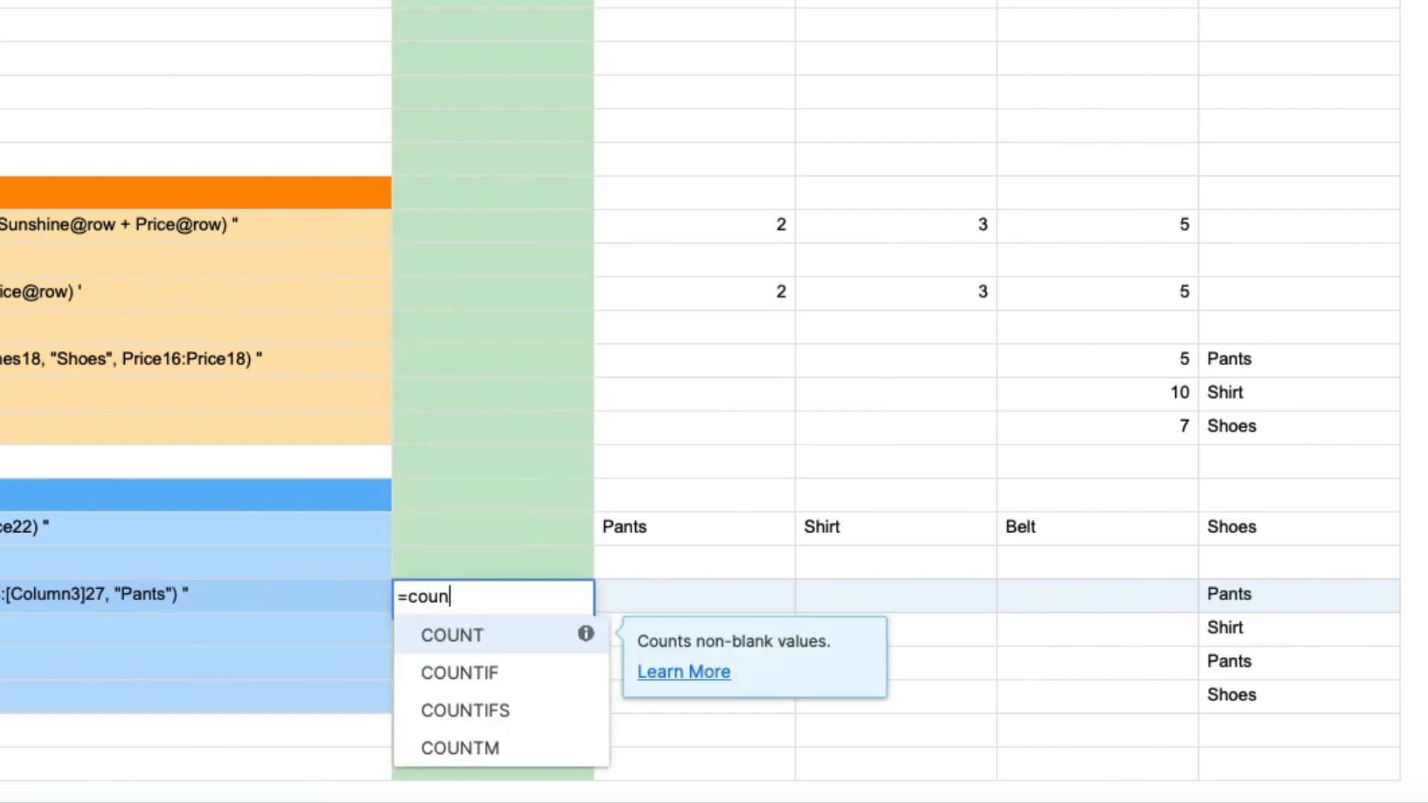
pyautogui.write('tif')
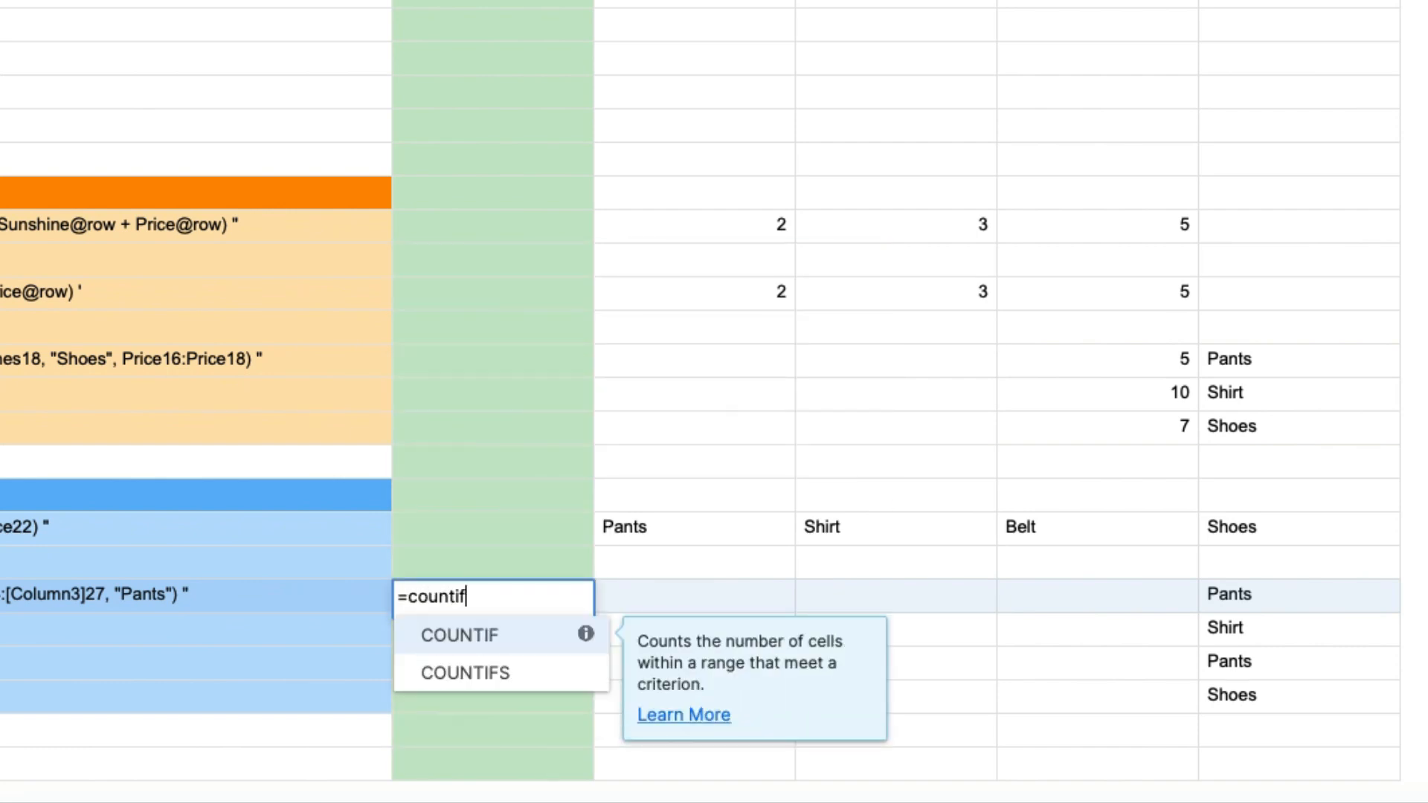
pyautogui.click(483, 636)
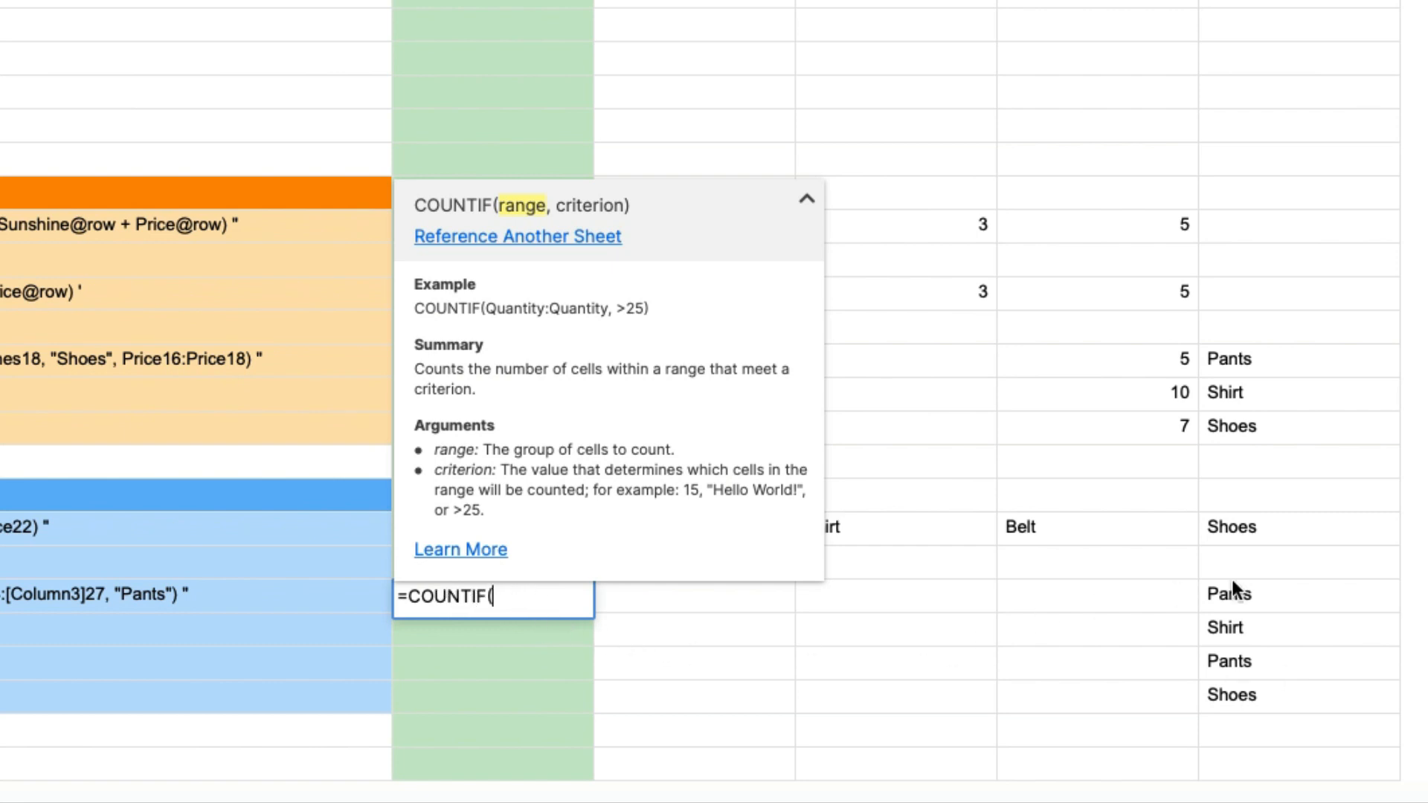
pyautogui.moveTo(1268, 594); pyautogui.dragTo(1279, 680)
pyautogui.write(', ')
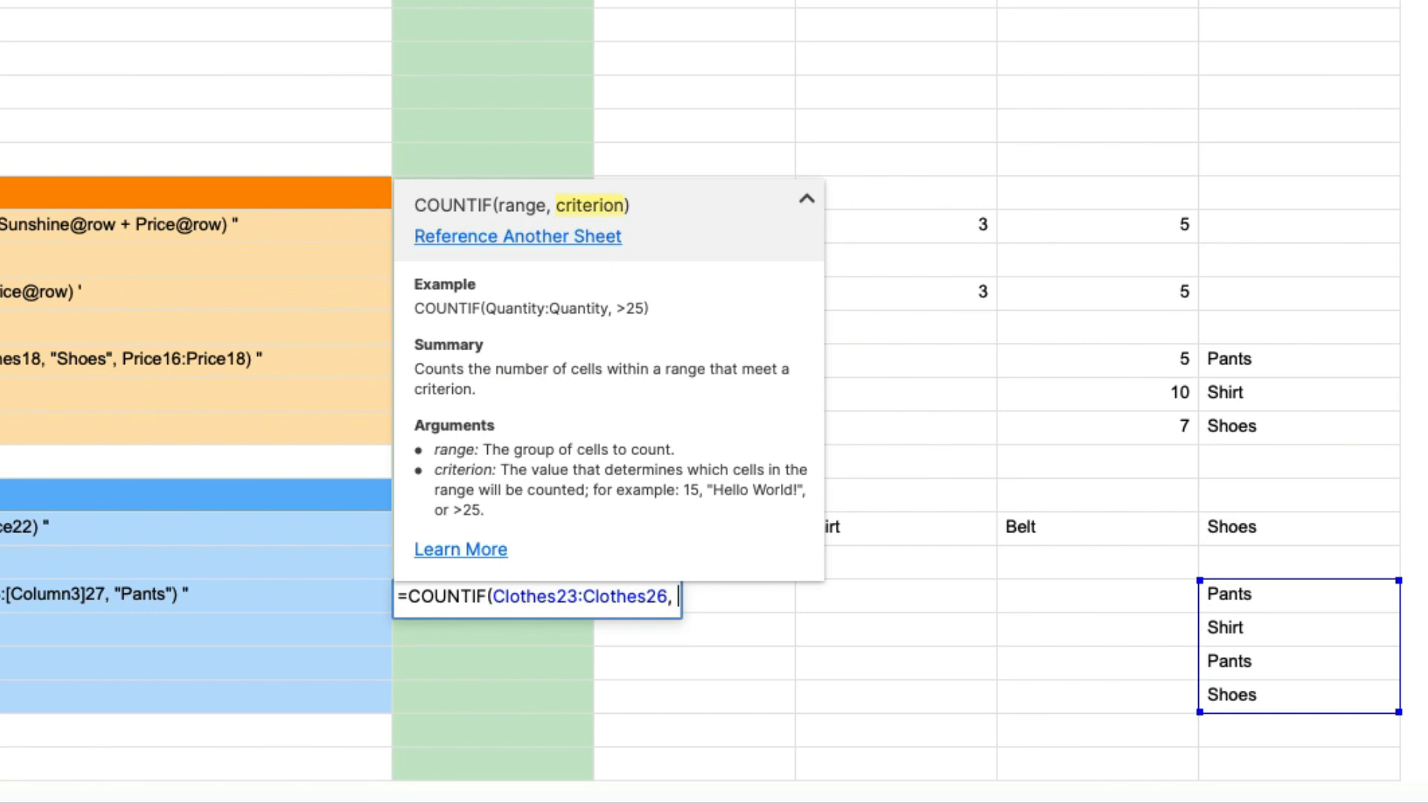
pyautogui.write('"Pants')
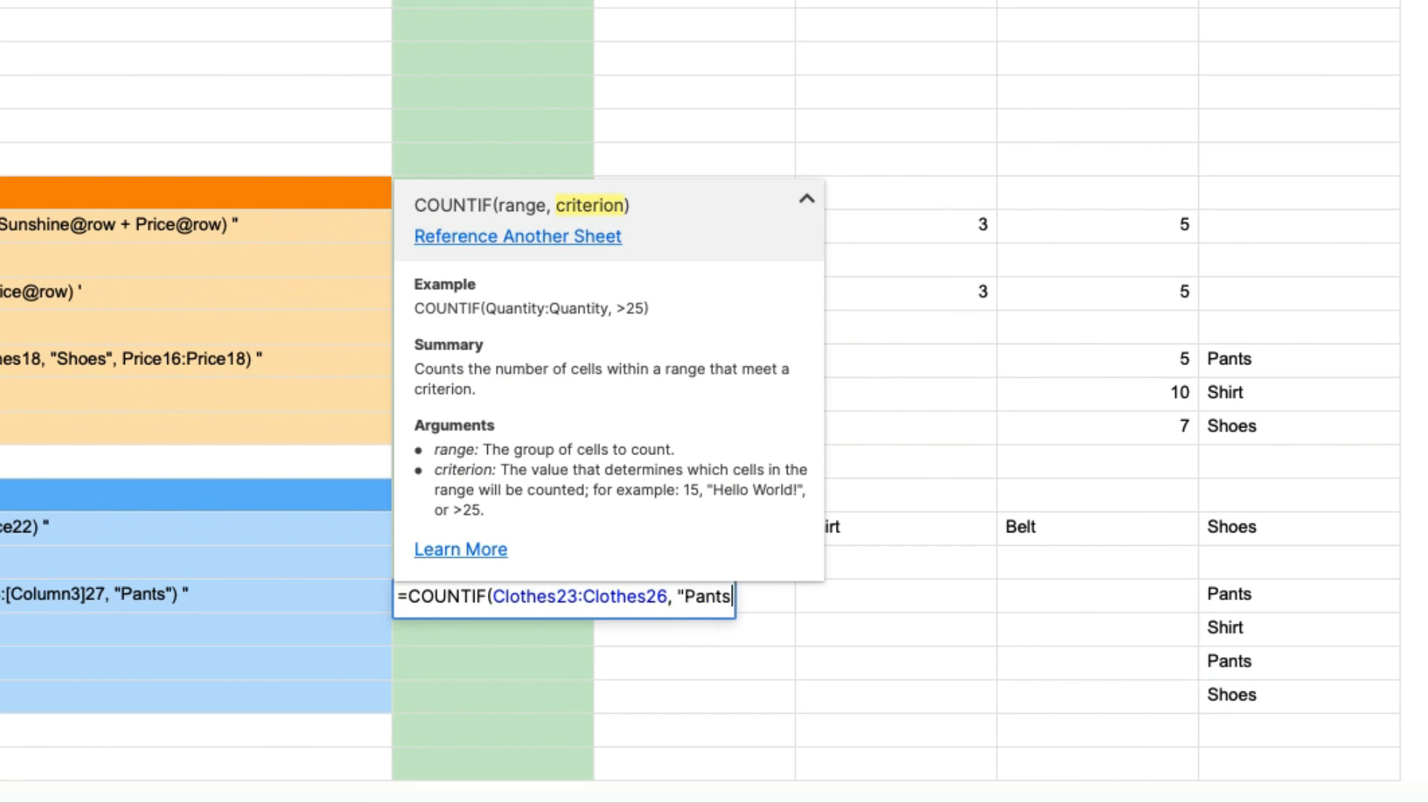
pyautogui.write('"')
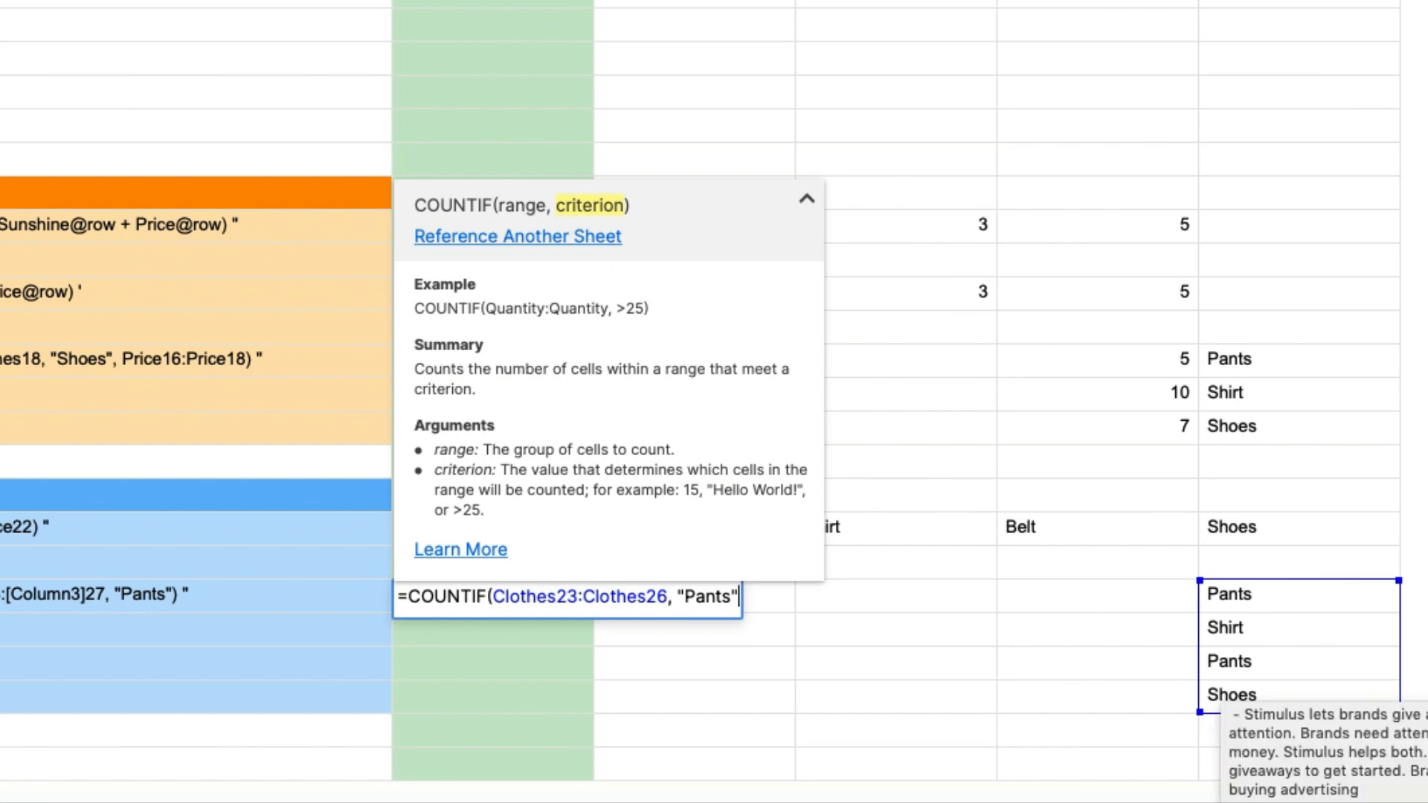
pyautogui.press('Return')
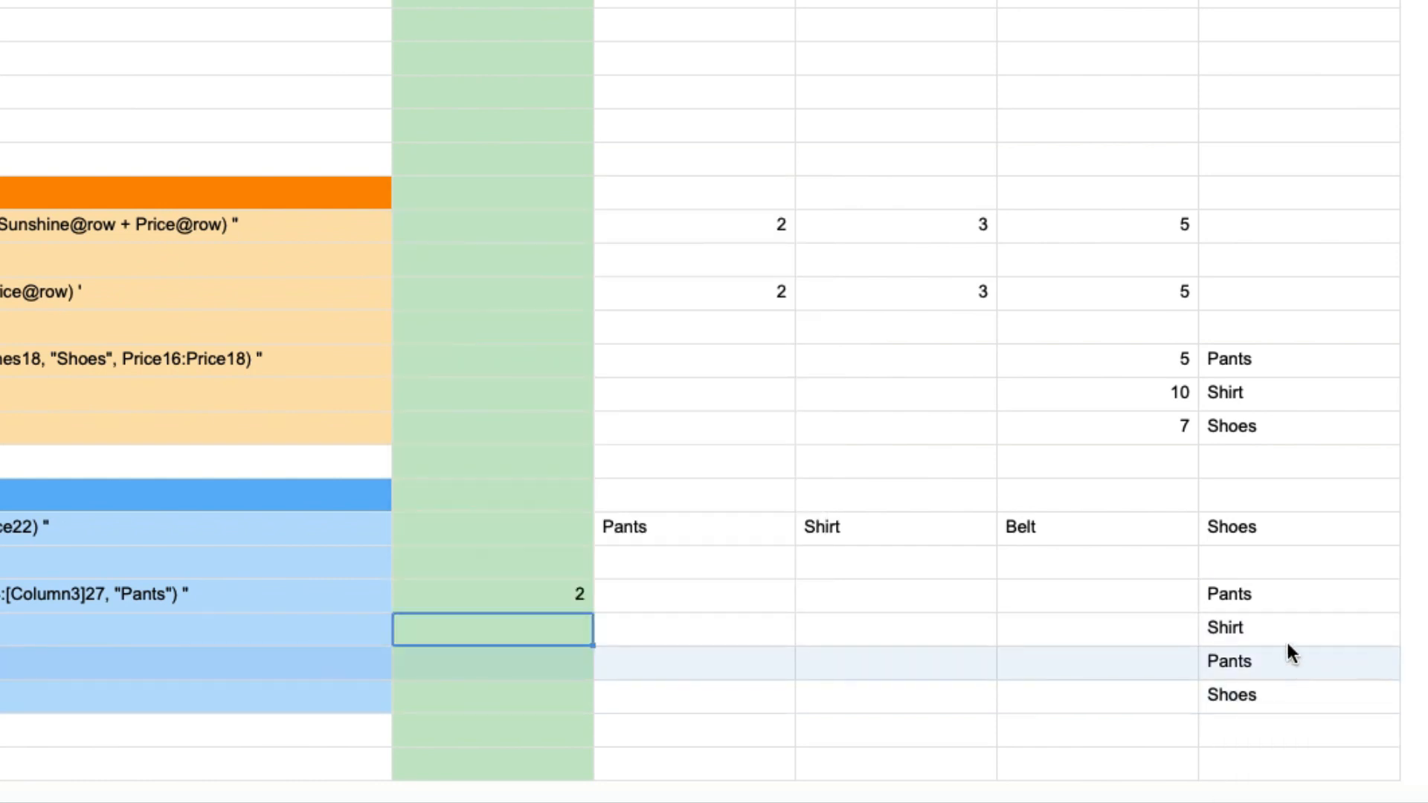
# Step: Change the criterion of the row 23 COUNTIF formula to "Shirt" and commit it
pyautogui.click(503, 595)
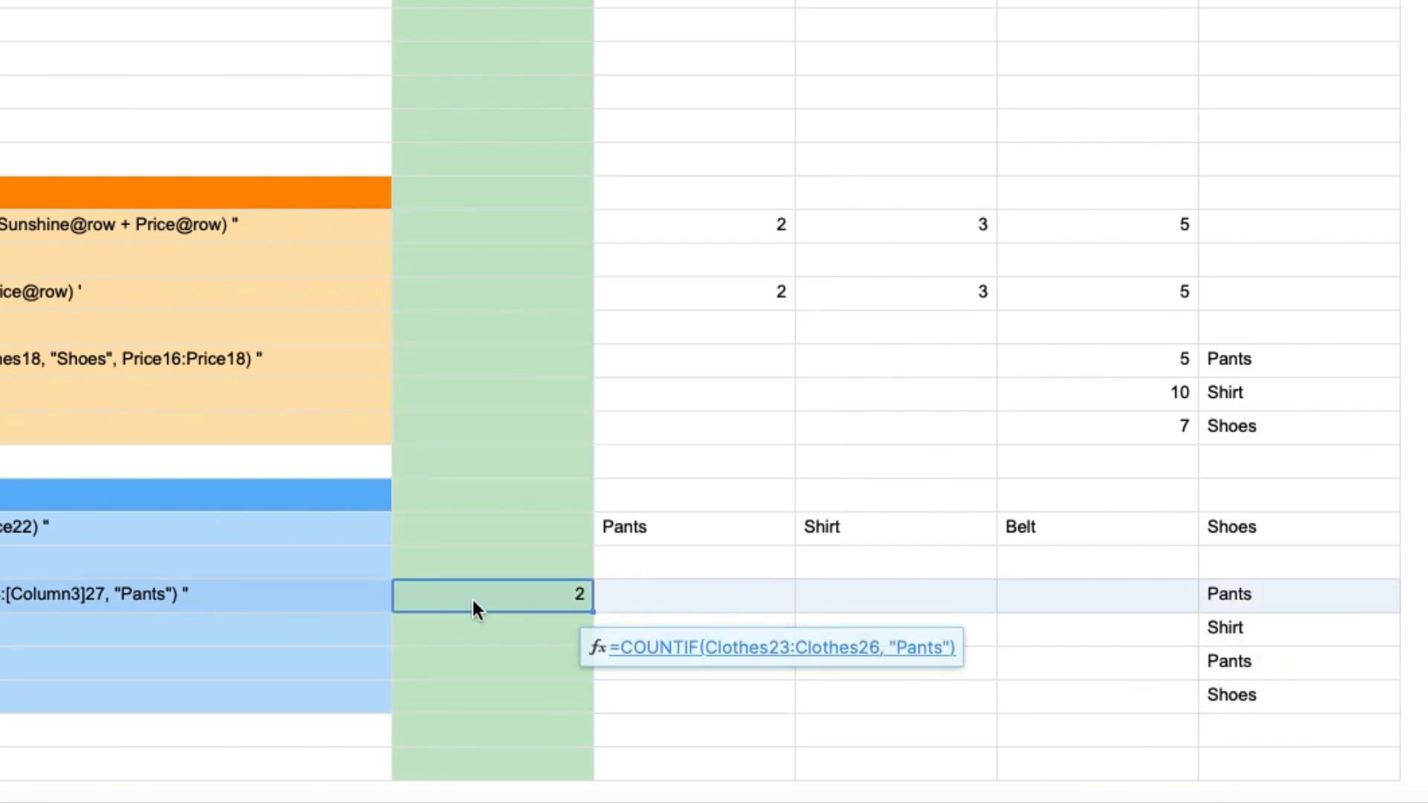
pyautogui.doubleClick(471, 596)
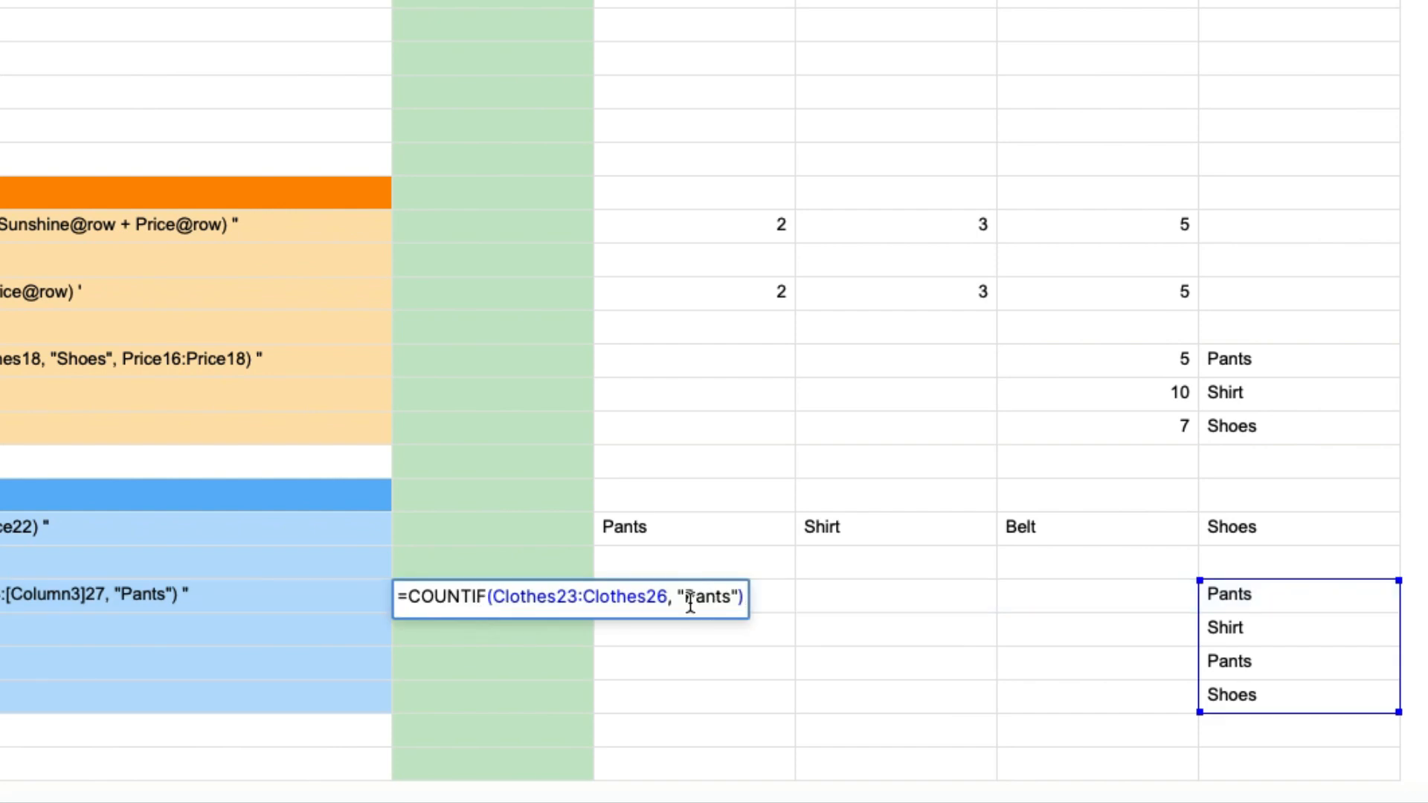
pyautogui.moveTo(685, 595); pyautogui.dragTo(731, 598)
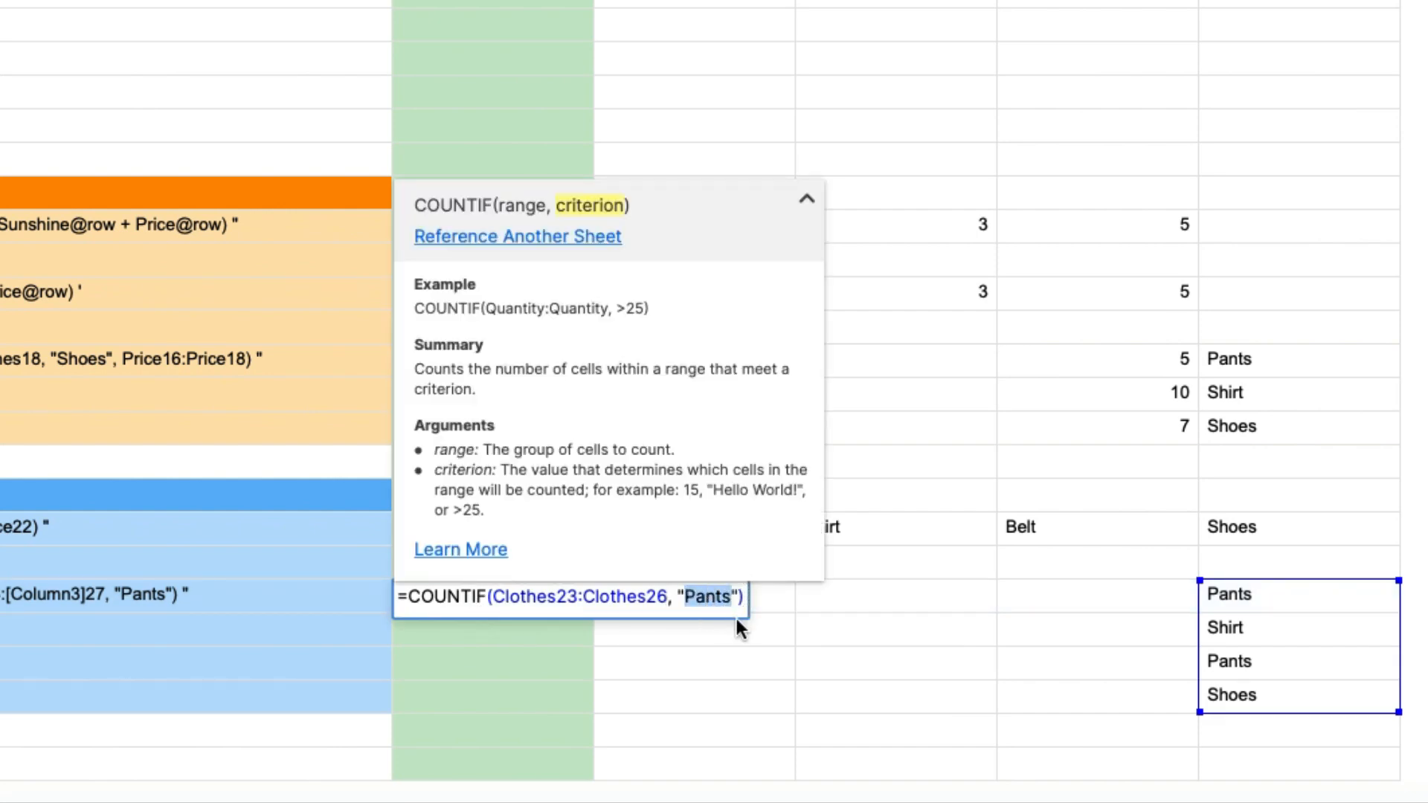
pyautogui.write('Shirt')
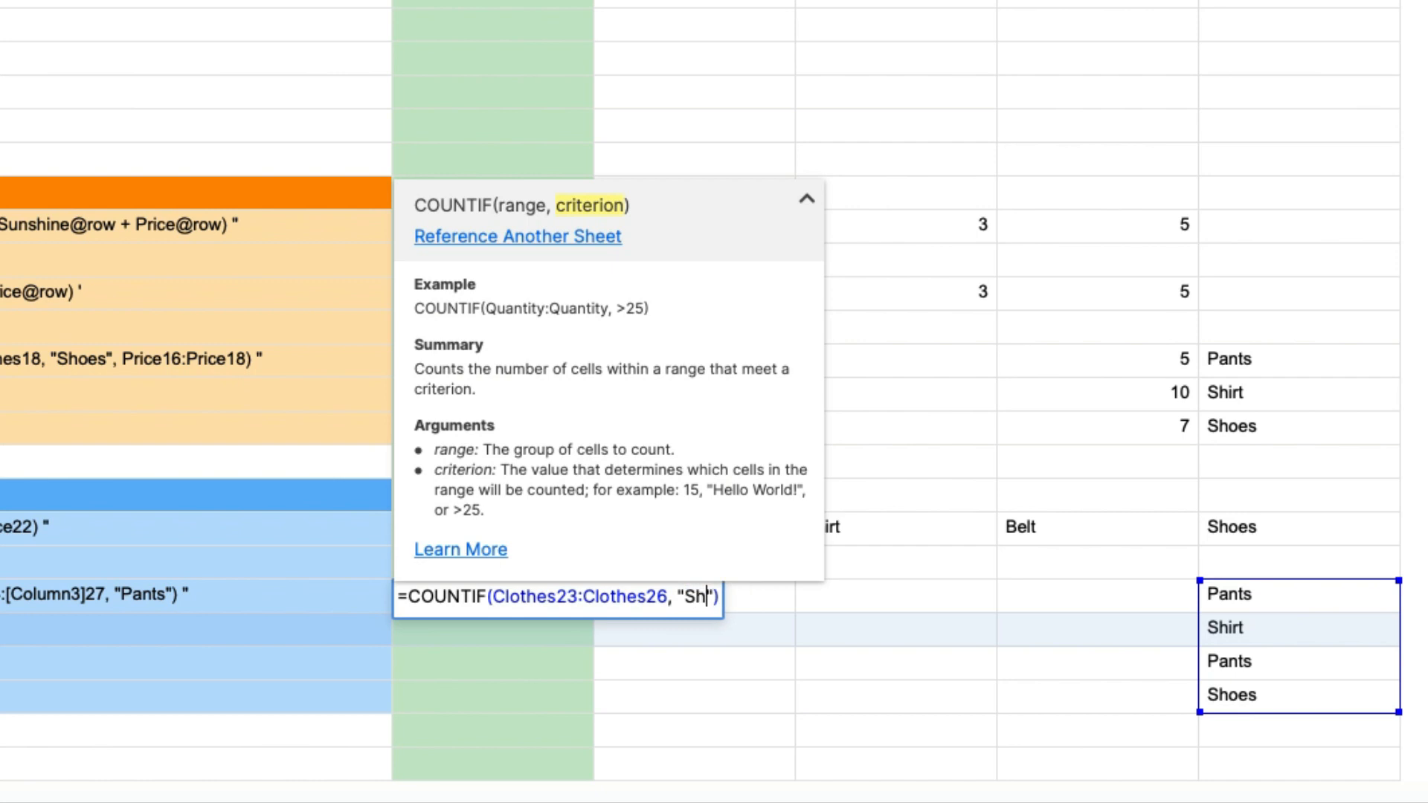
pyautogui.press('Return')
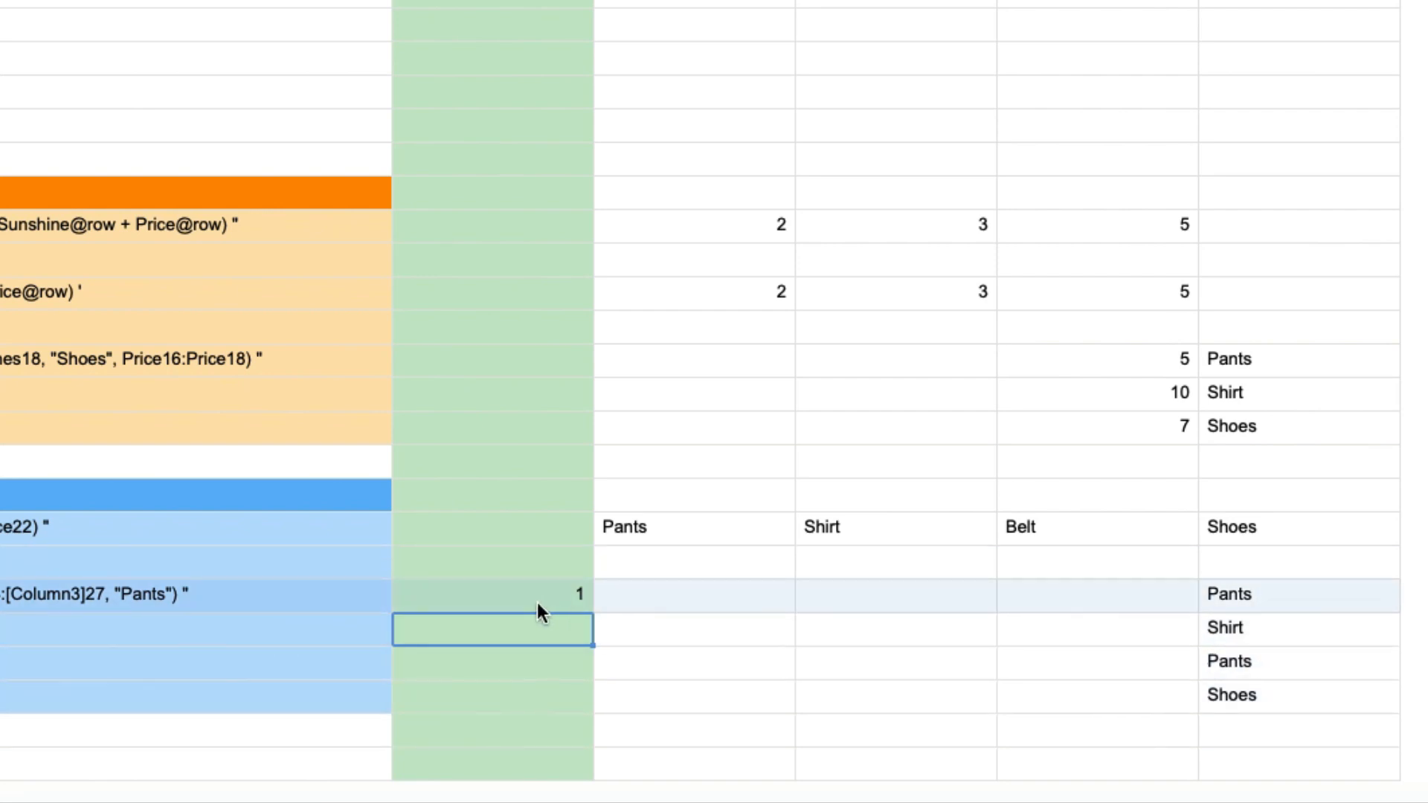
# Step: Clear the COUNTIF formula from the Answer cell of row 23
pyautogui.click(1321, 620)
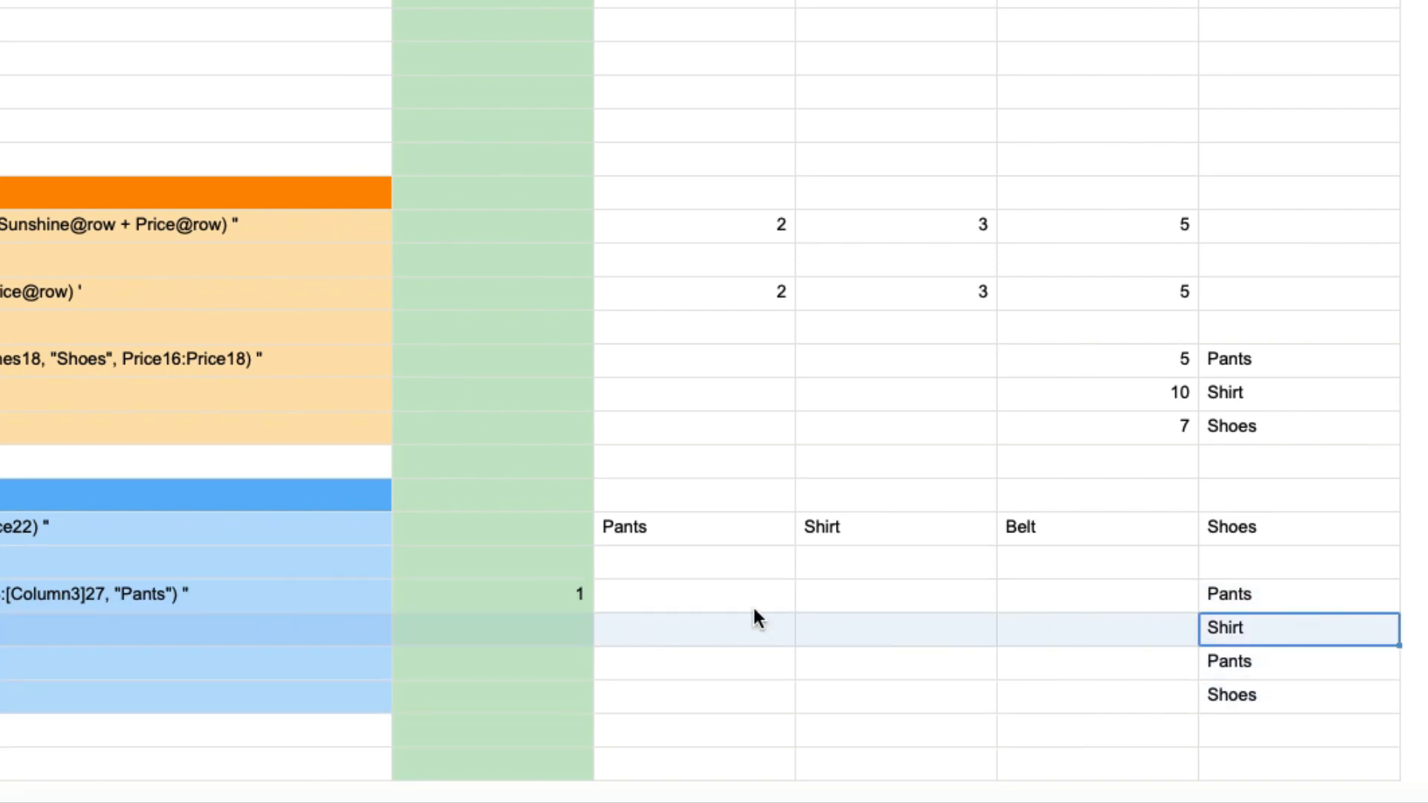
pyautogui.doubleClick(586, 598)
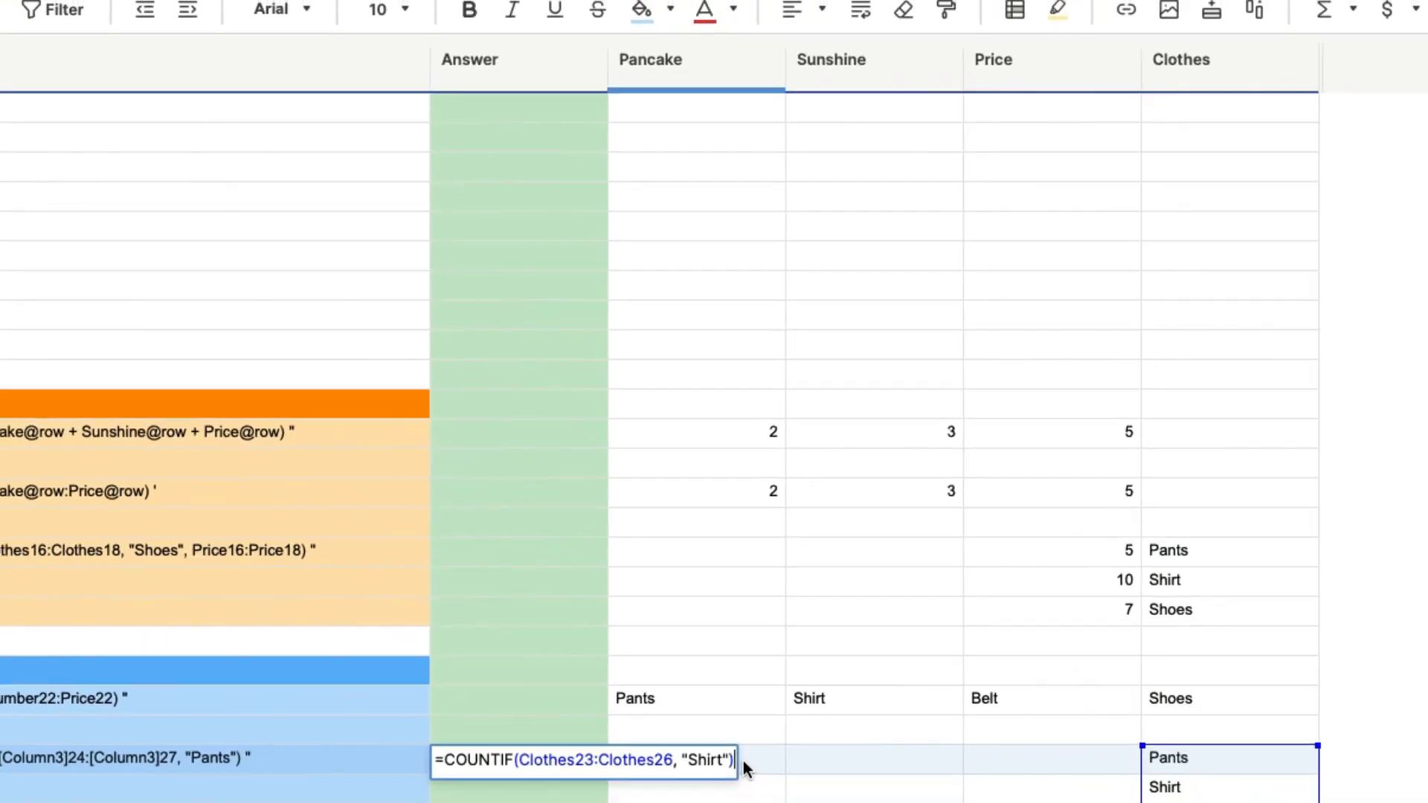
pyautogui.tripleClick(657, 596)
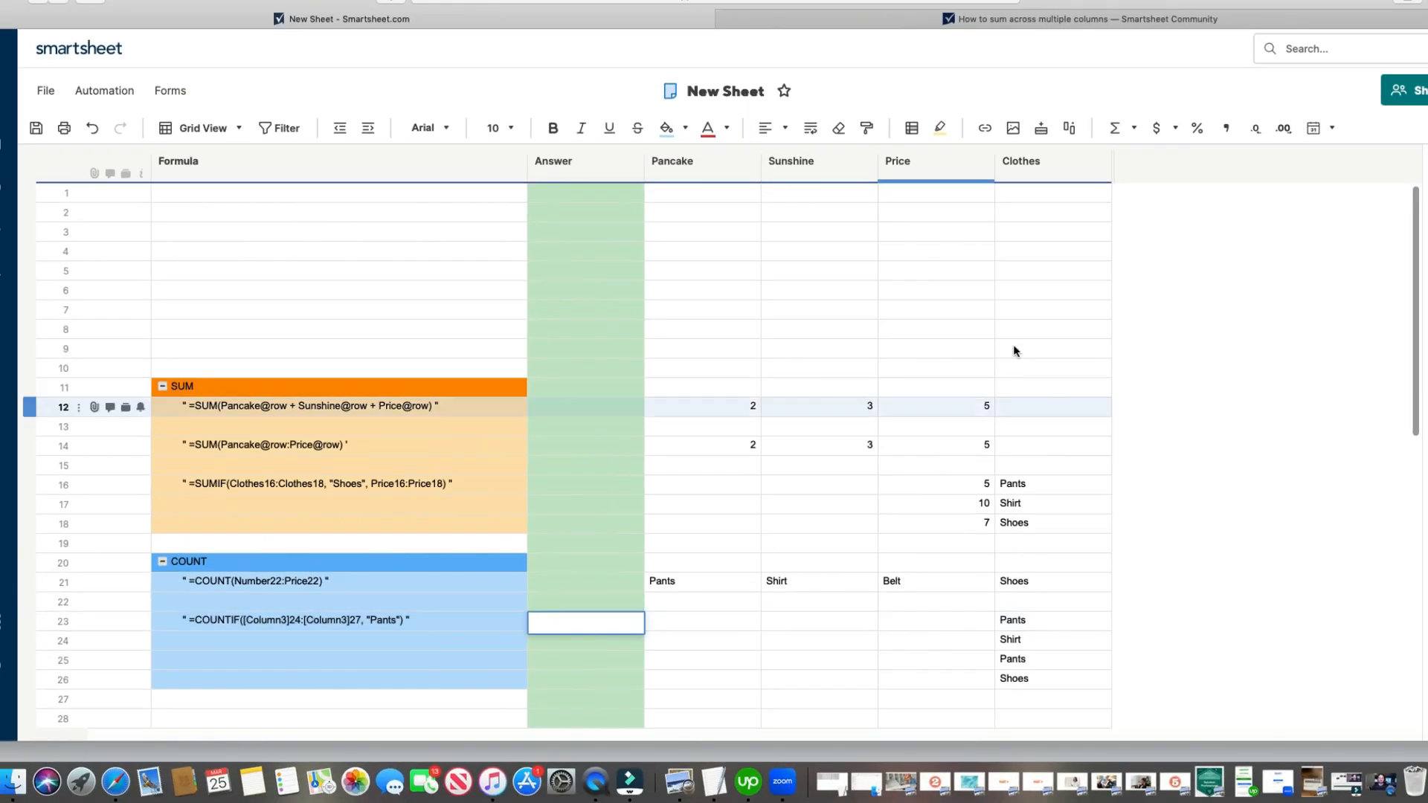
# Step: Unhide all hidden columns in the sheet
pyautogui.rightClick(1130, 122)
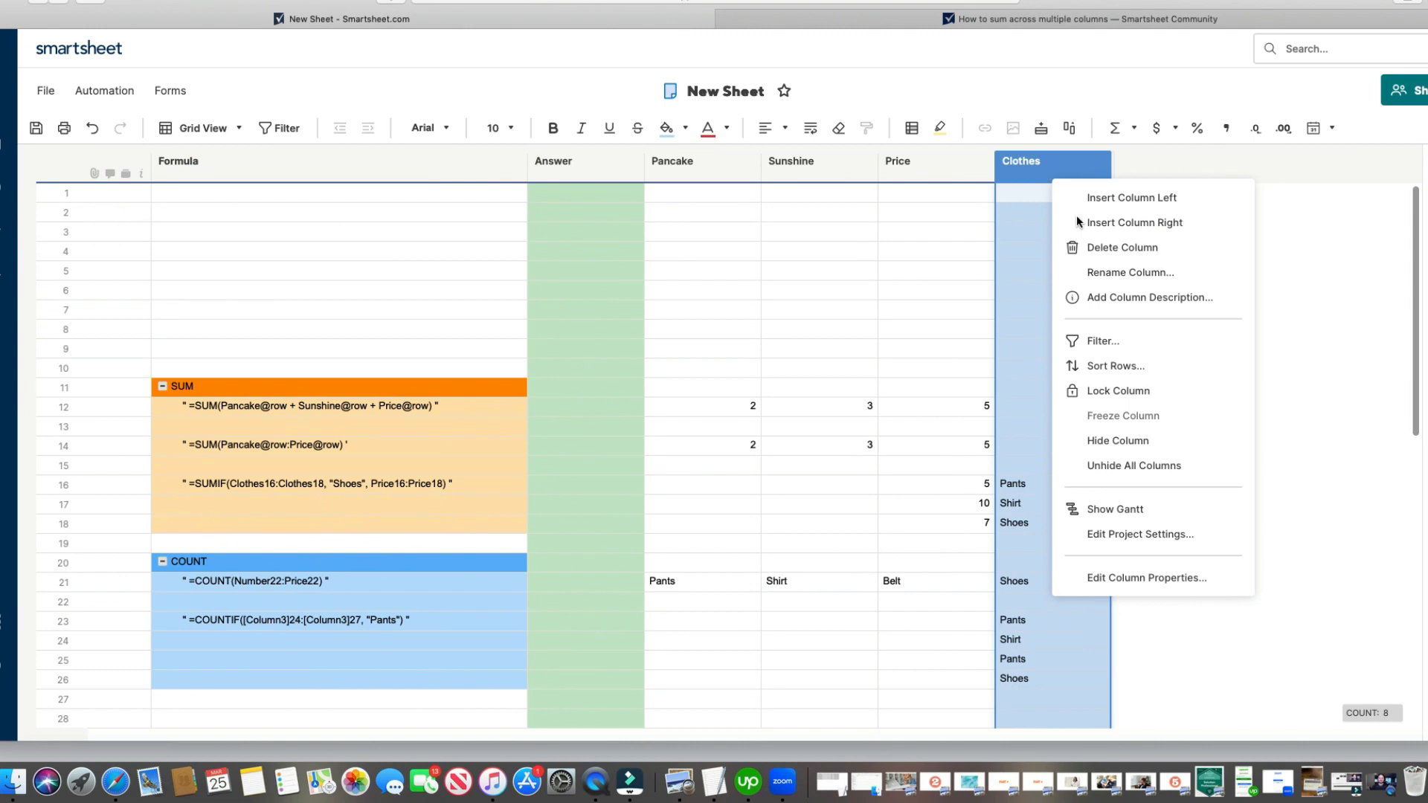
pyautogui.click(1156, 465)
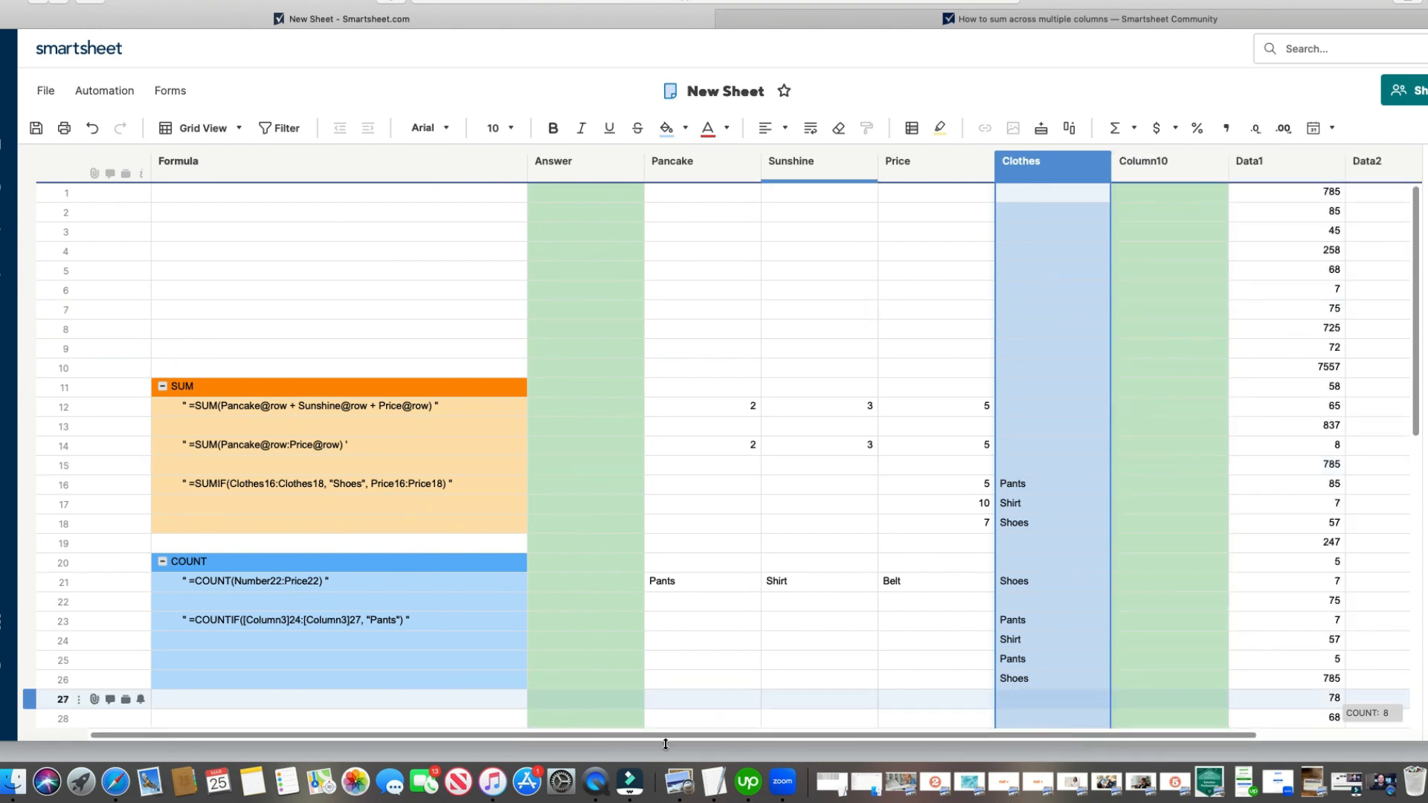
pyautogui.moveTo(669, 735); pyautogui.dragTo(829, 736)
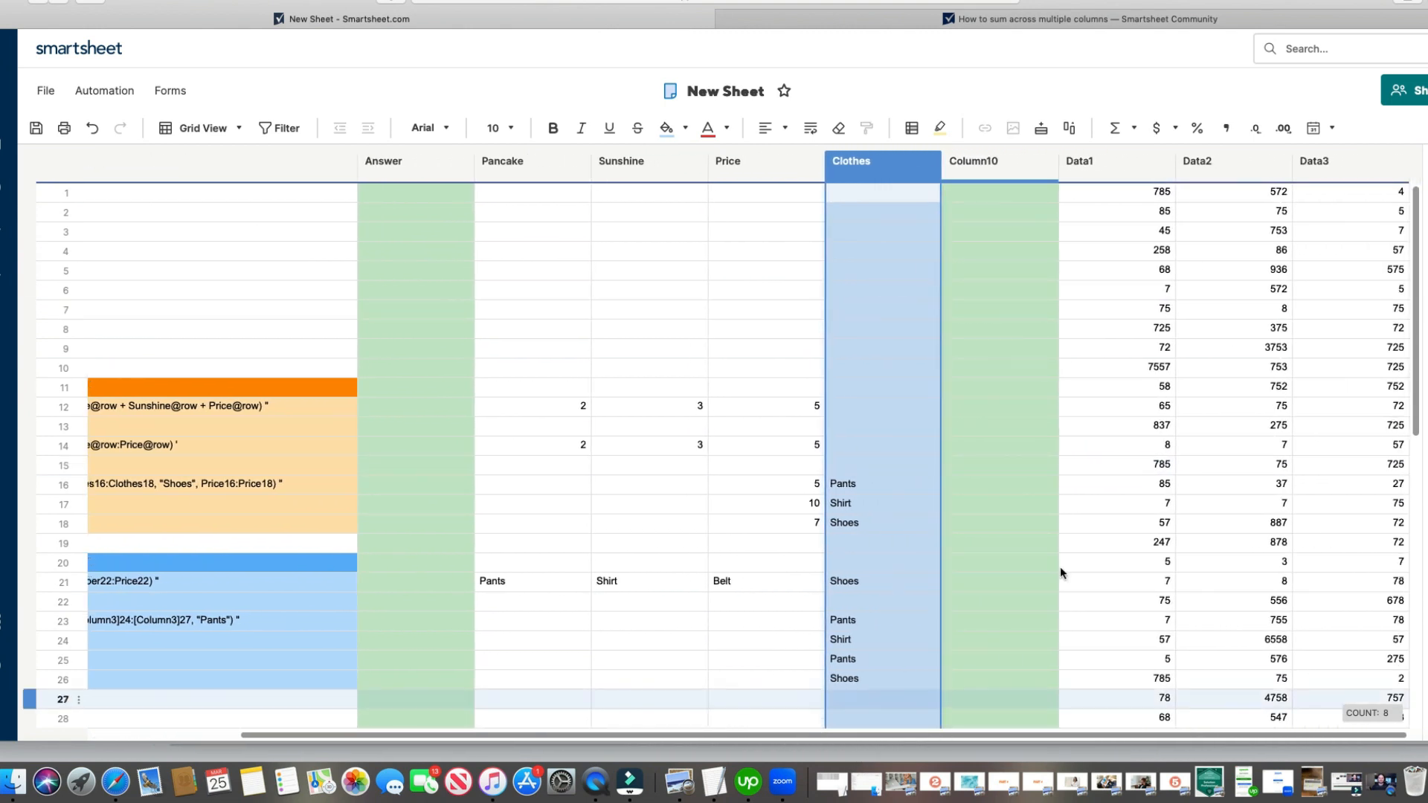
pyautogui.click(962, 192)
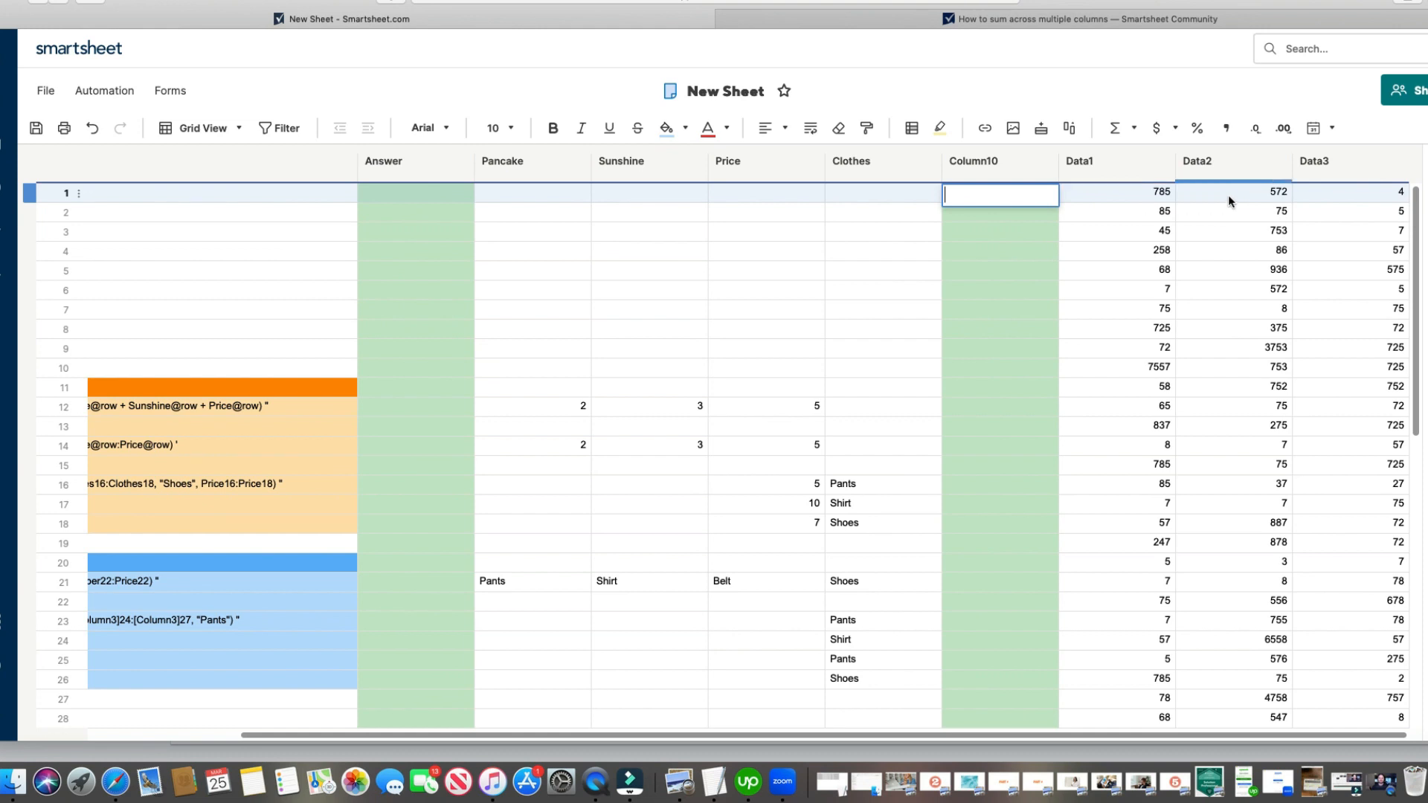
pyautogui.click(976, 197)
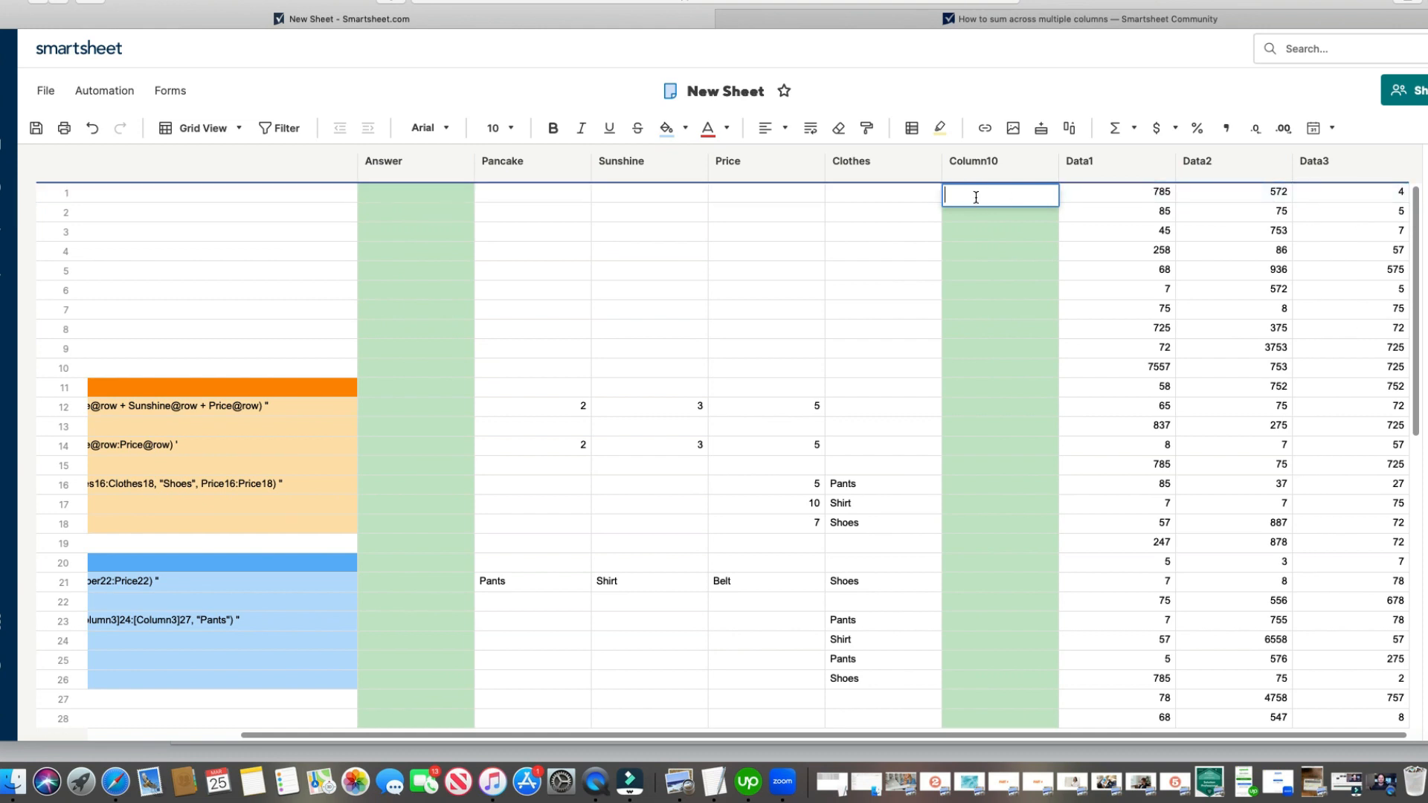
pyautogui.write('=sum')
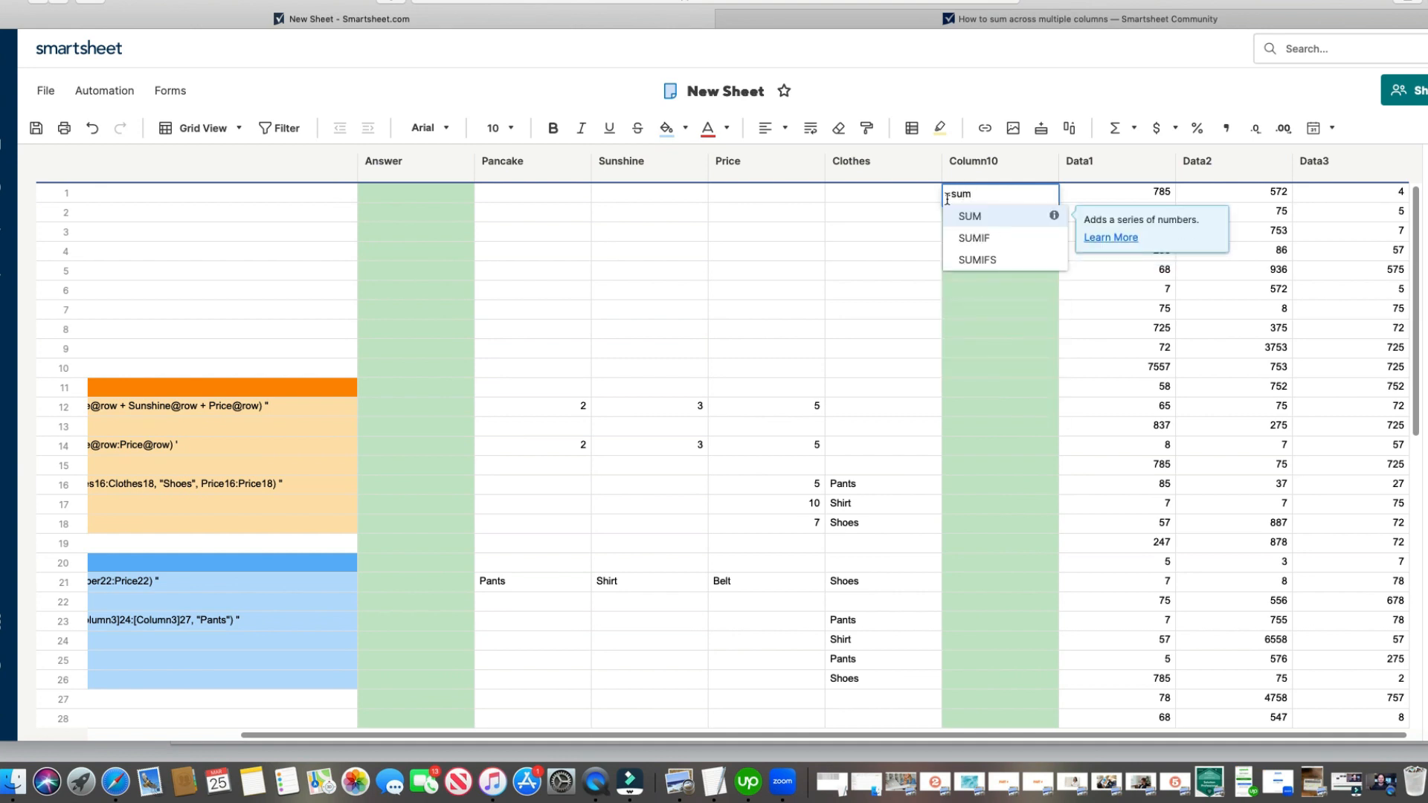
pyautogui.click(967, 217)
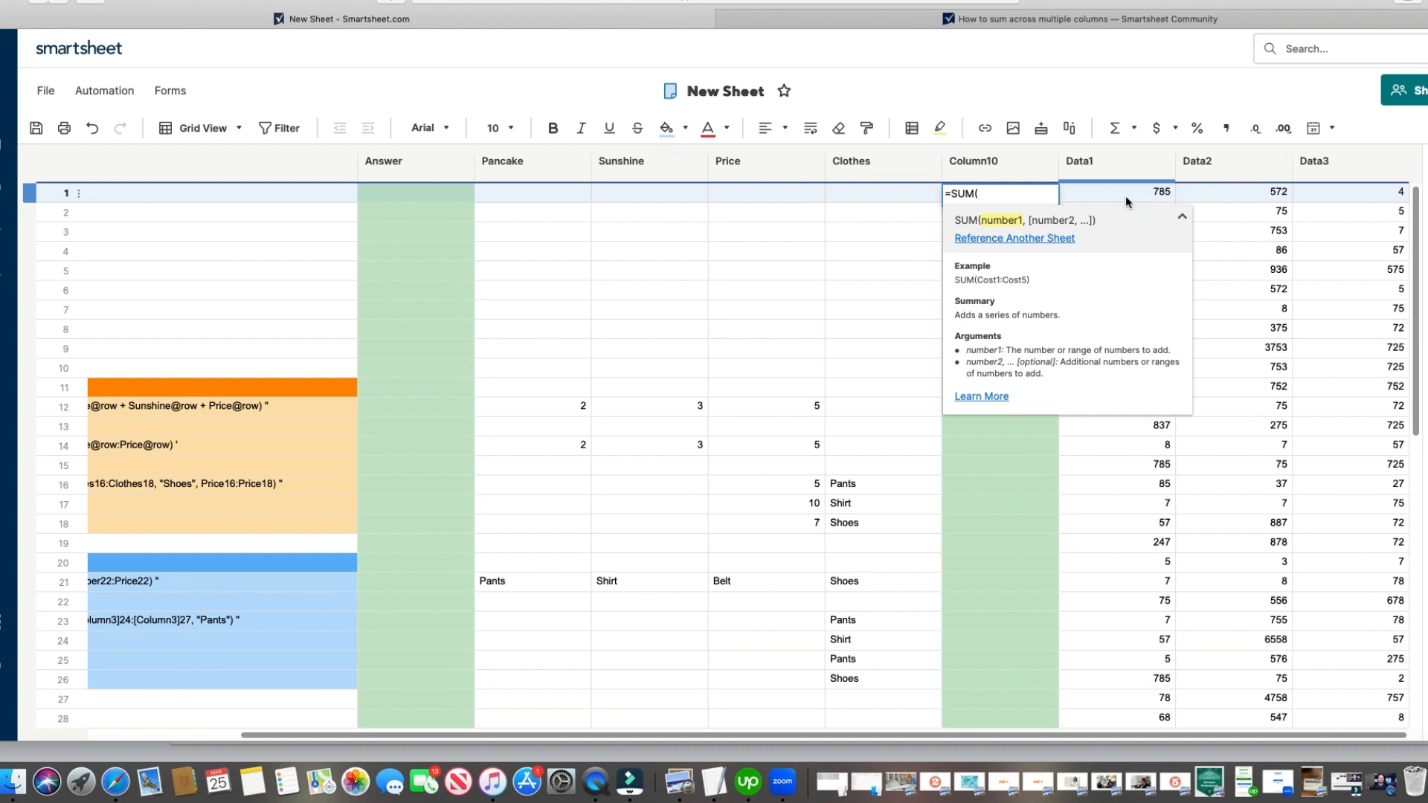
pyautogui.moveTo(1125, 195); pyautogui.dragTo(1331, 191)
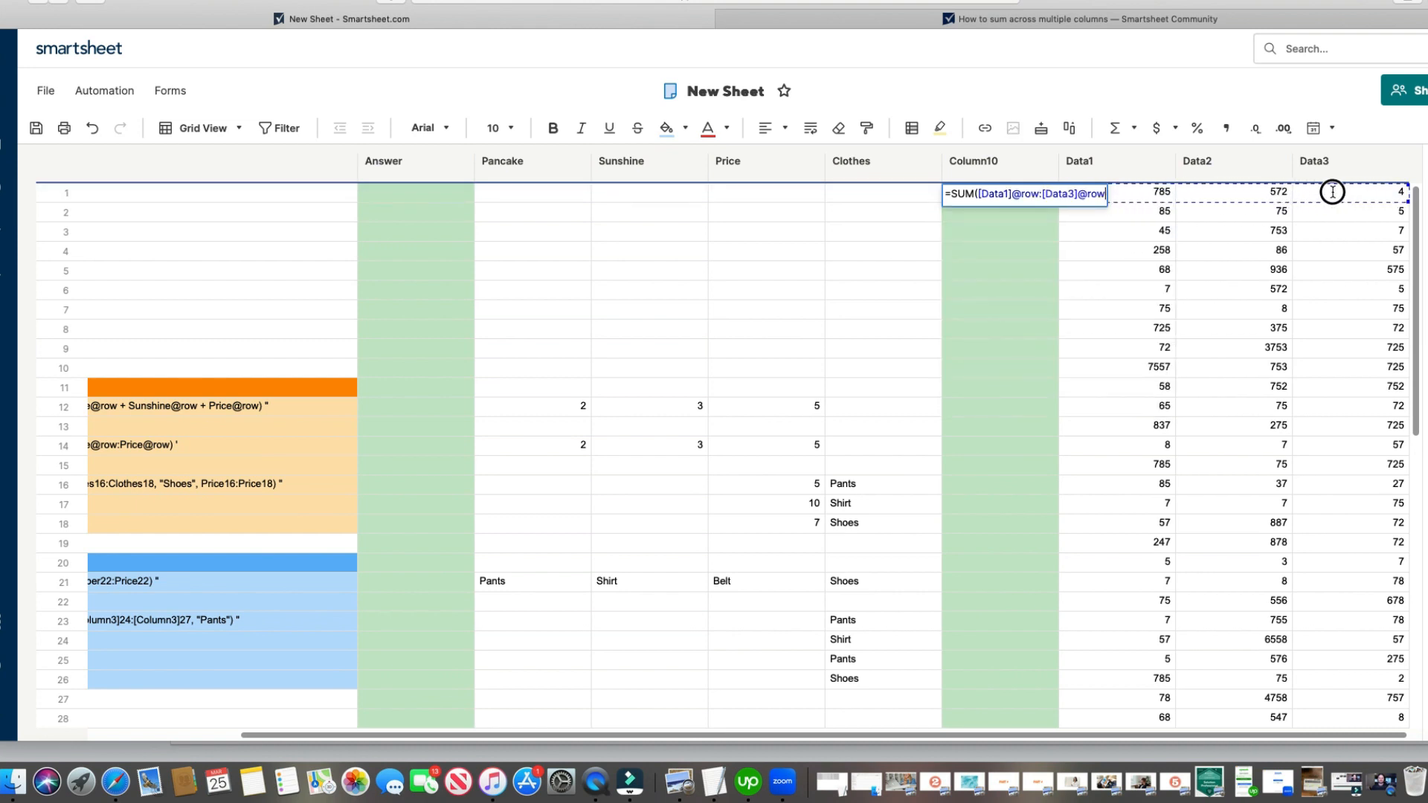
pyautogui.press('Return')
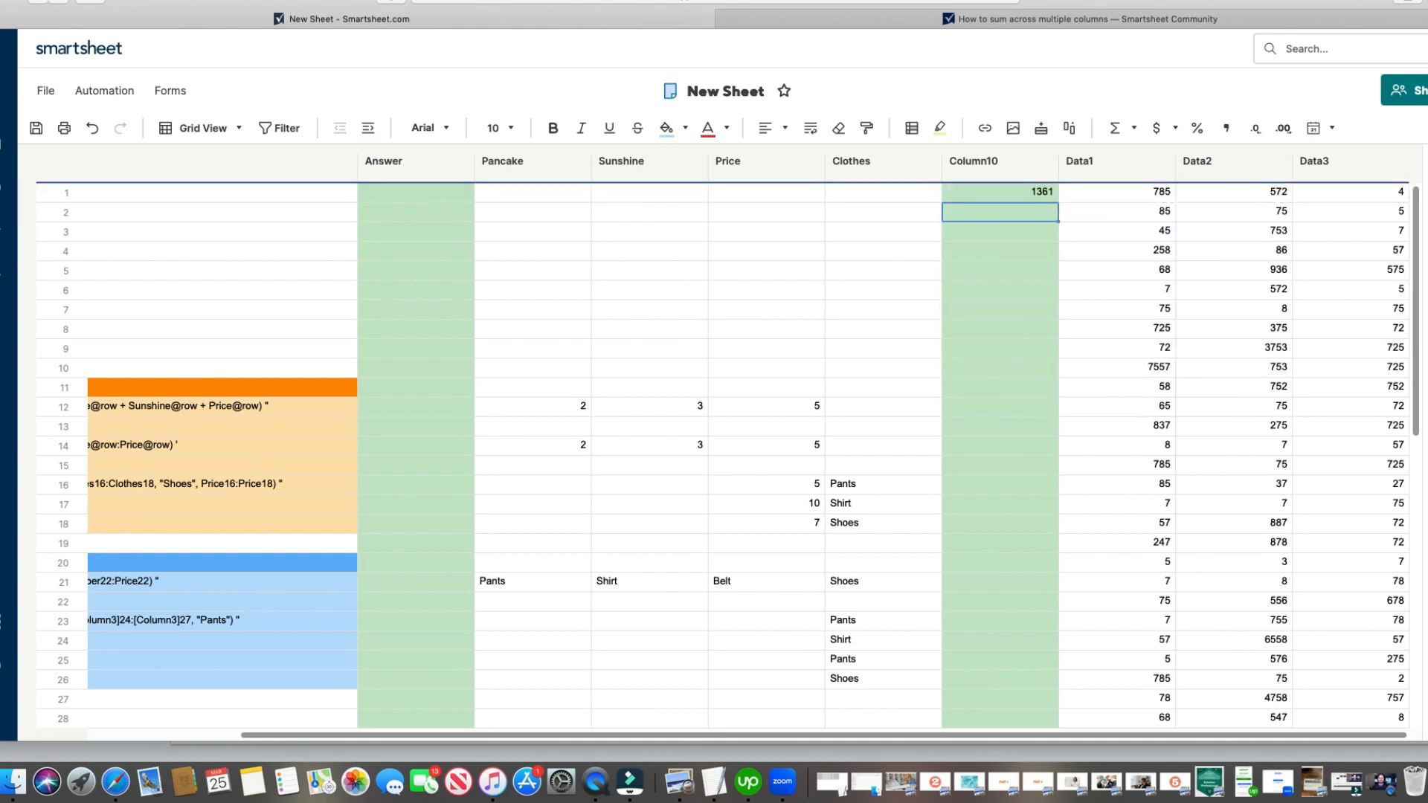
# Step: Fill the Column10 SUM formula from row 1 down through row 14, and open the row 9 copy to inspect its references
pyautogui.click(1021, 191)
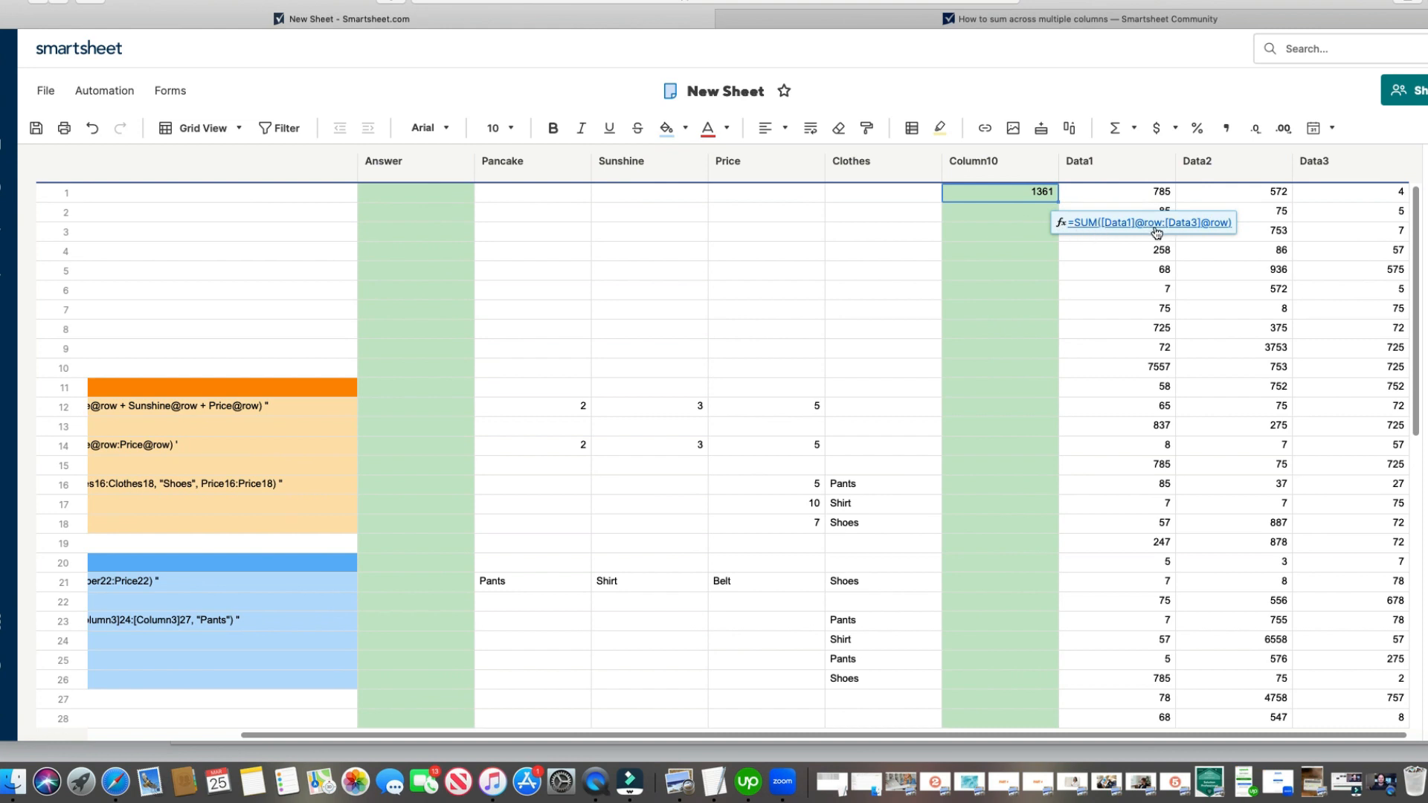
pyautogui.click(1058, 201)
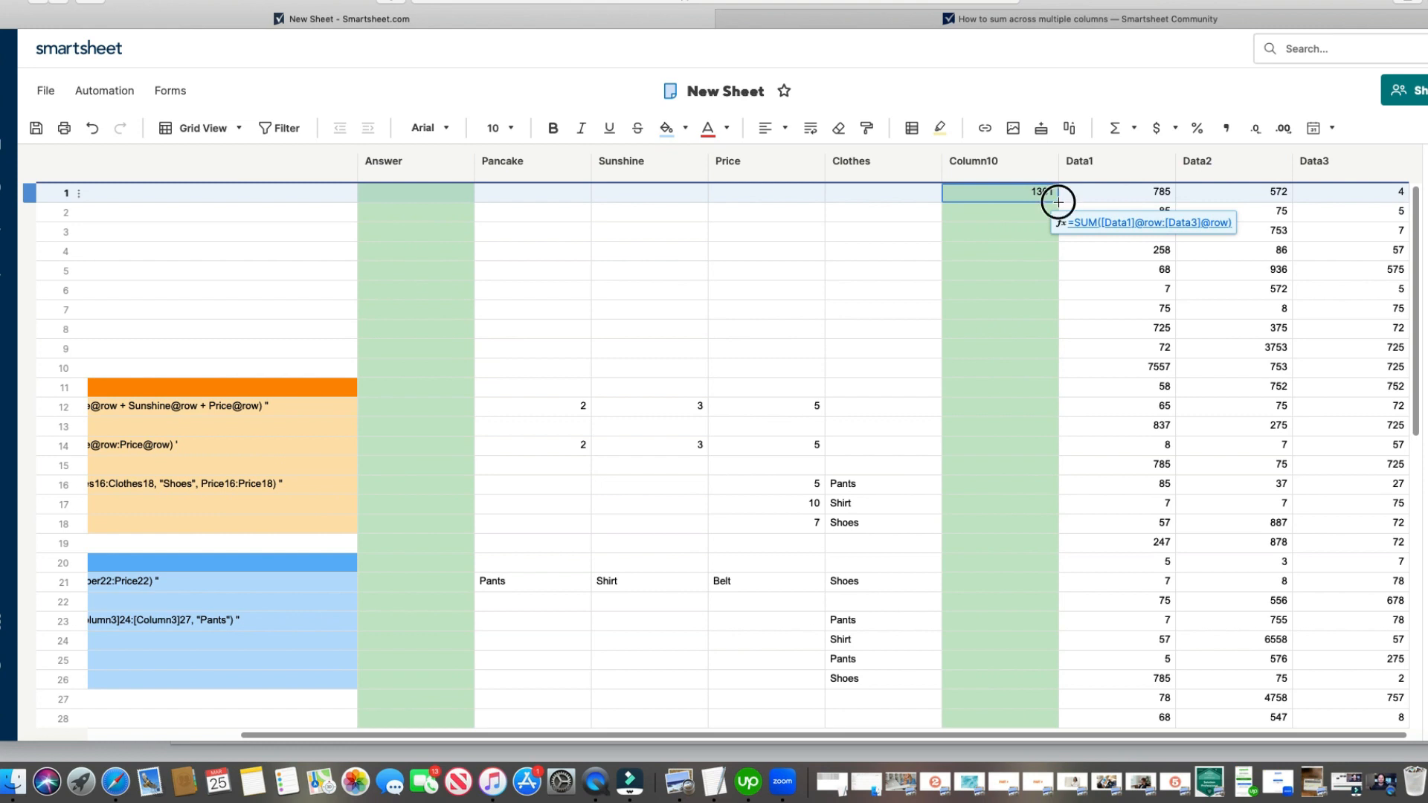
pyautogui.moveTo(1058, 202); pyautogui.dragTo(1062, 444)
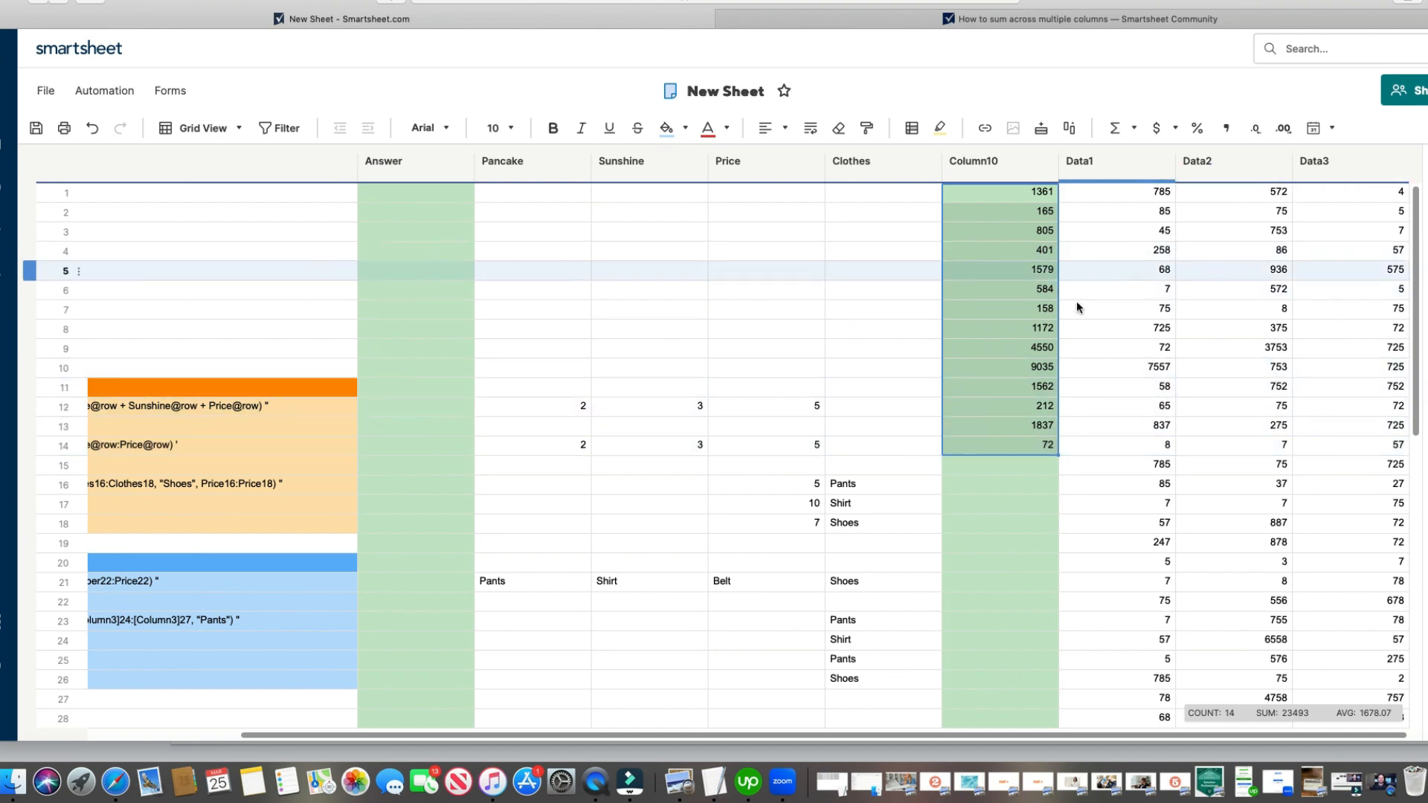
pyautogui.doubleClick(974, 347)
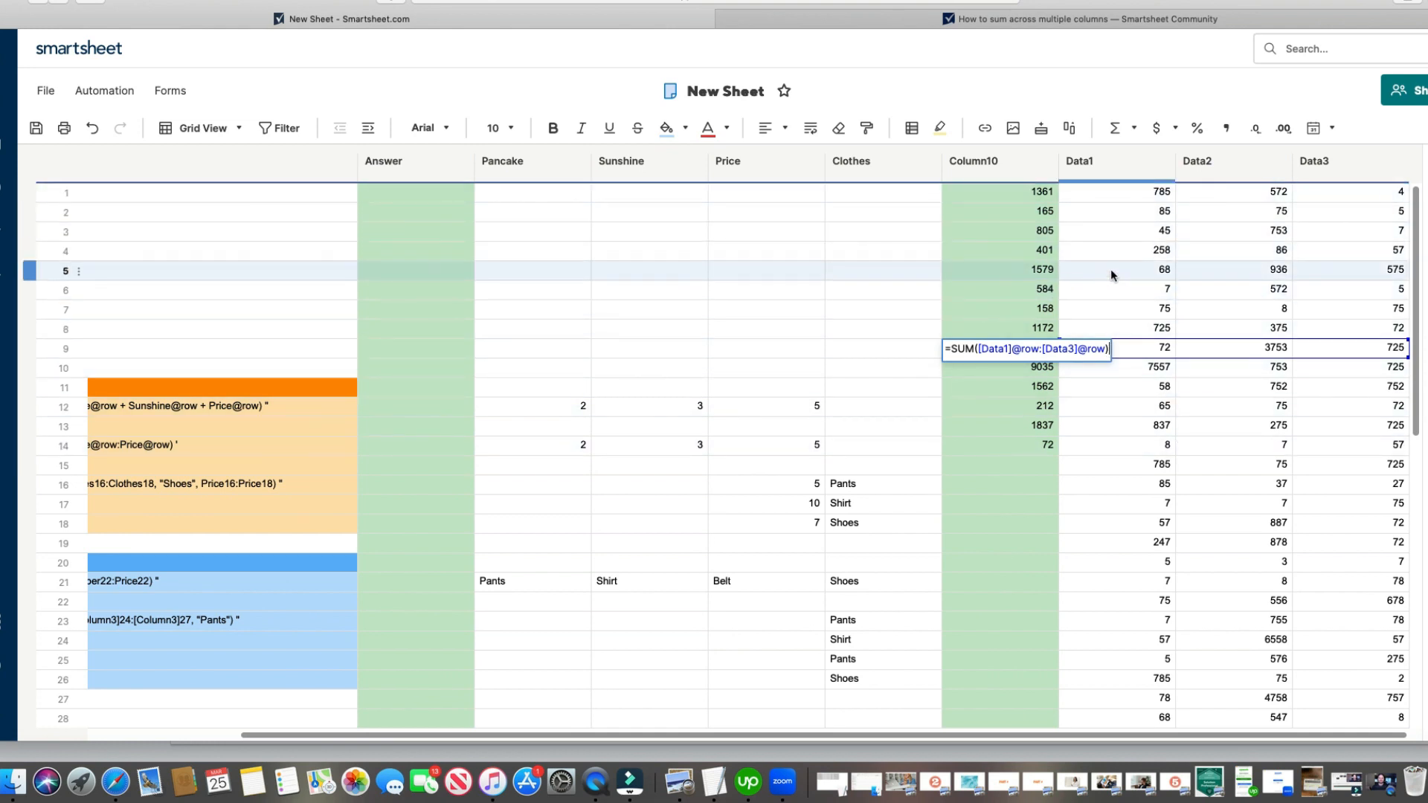
# Step: Close the row 9 formula, check the Column10 formulas in rows 14 and 13, and convert the row 8 SUM formula to a column formula
pyautogui.click(1028, 449)
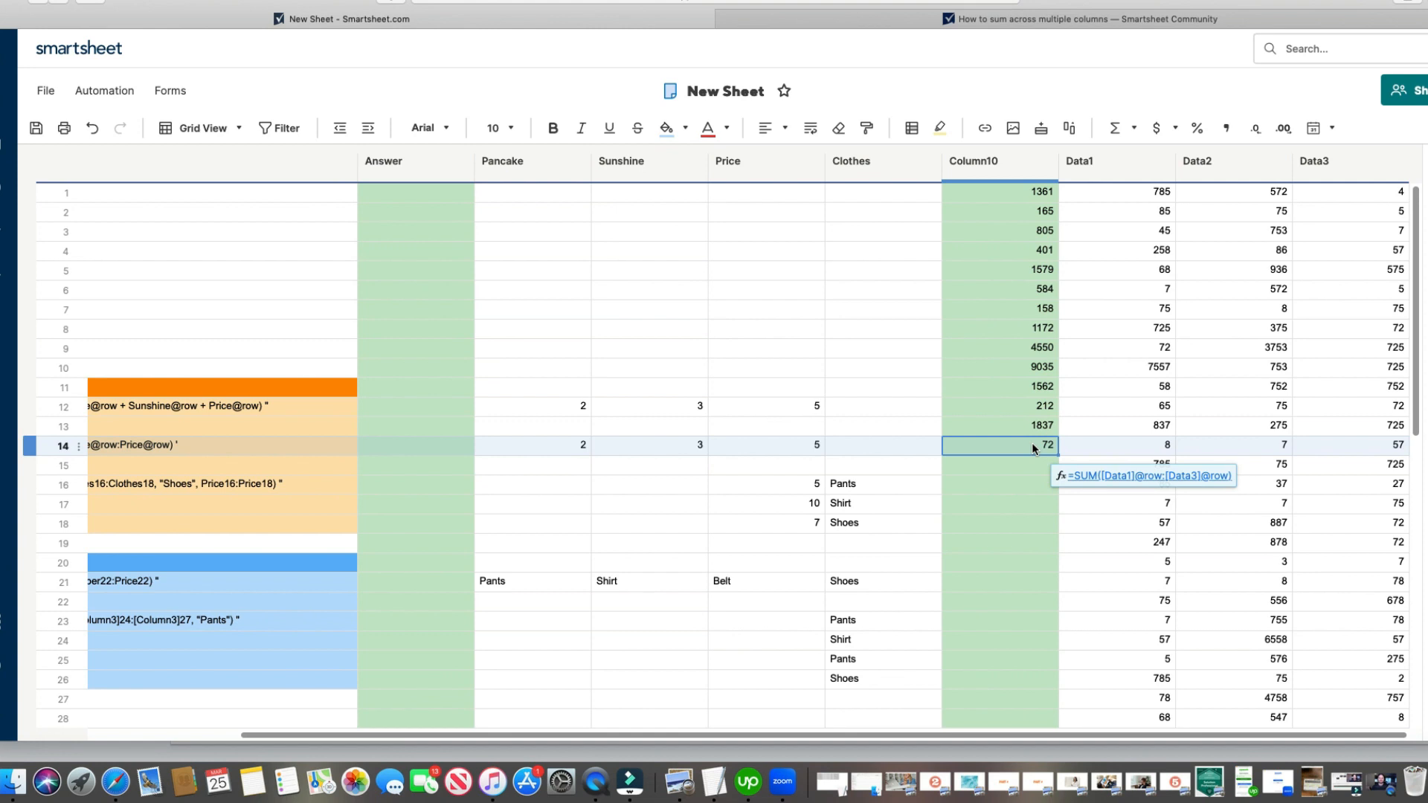
pyautogui.click(1029, 420)
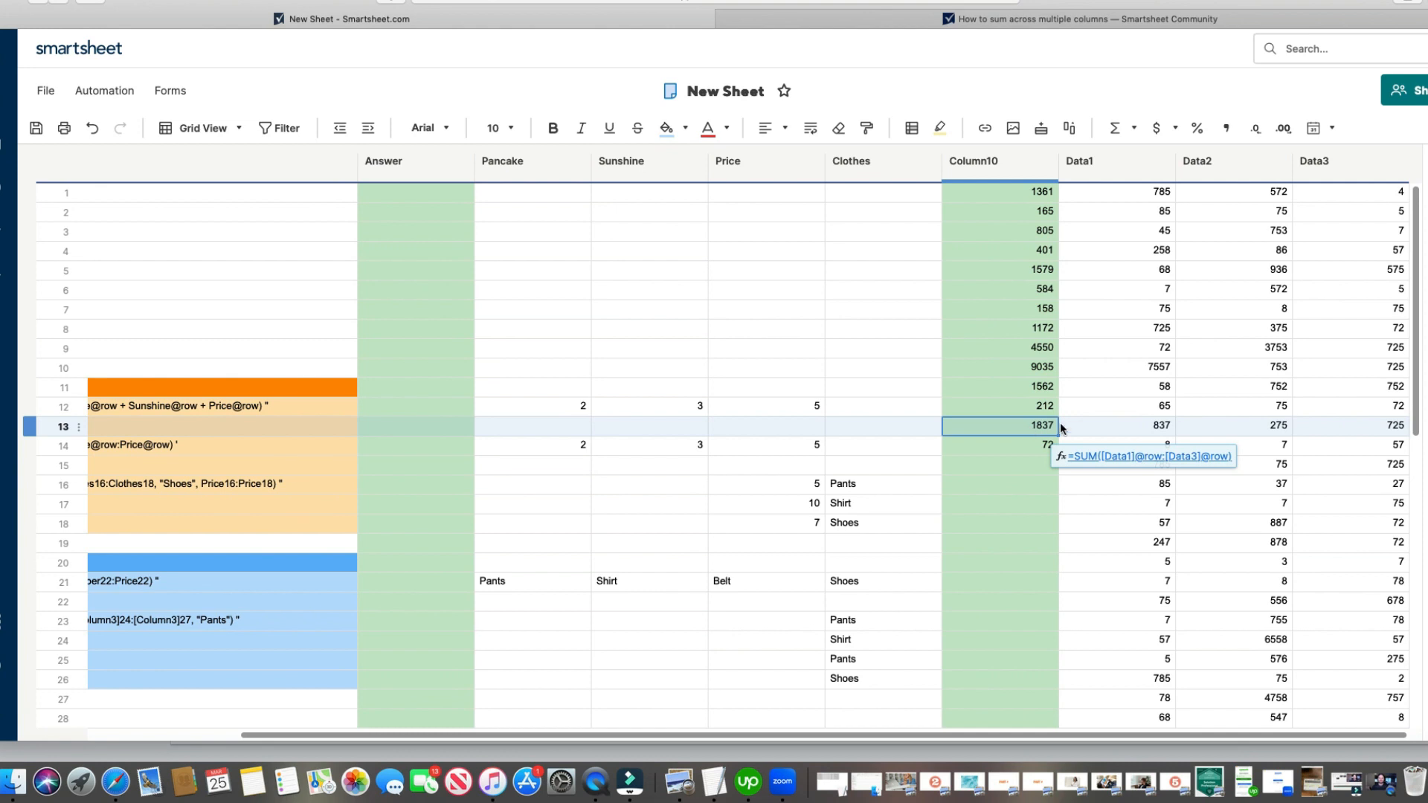
pyautogui.scroll(-2, 1027, 425)
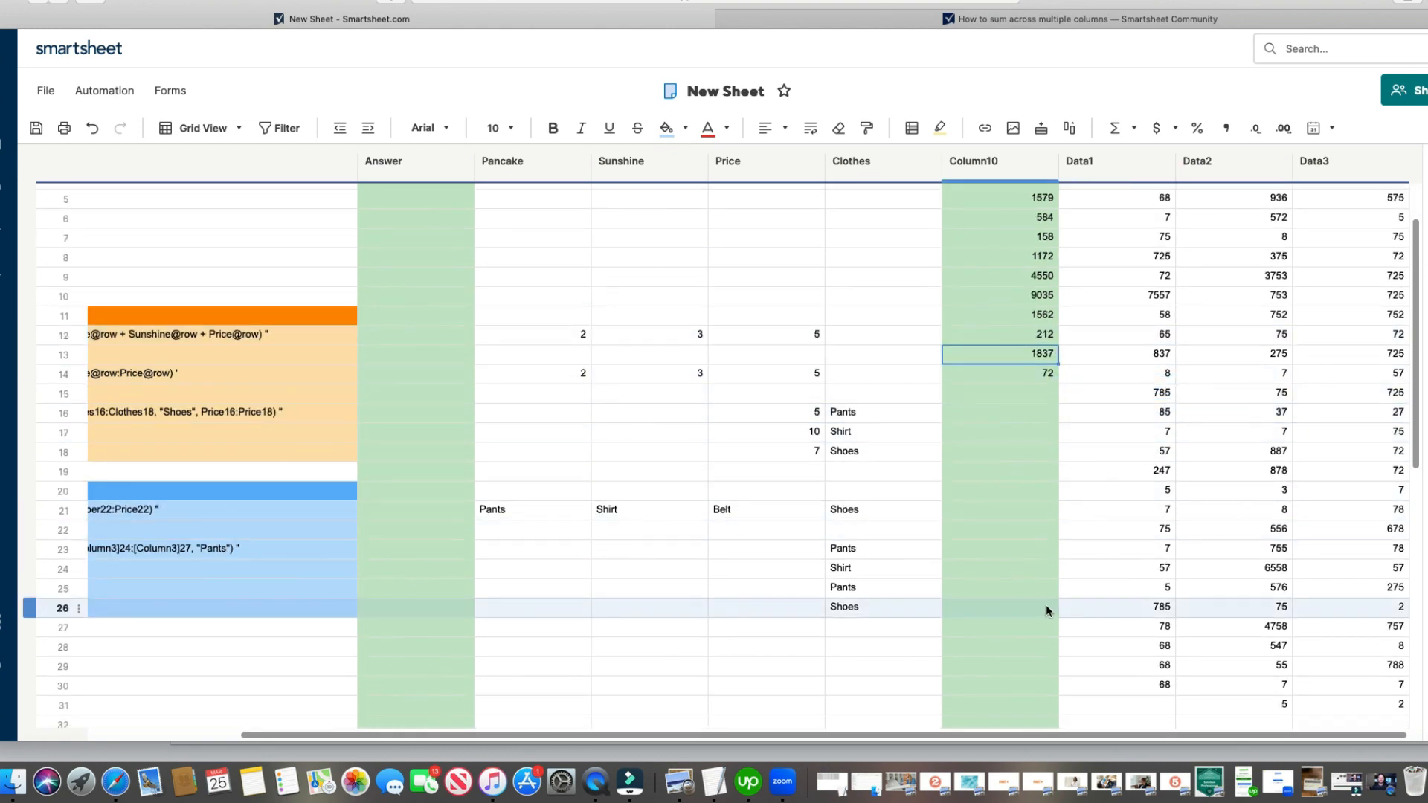
pyautogui.scroll(1, 1107, 442)
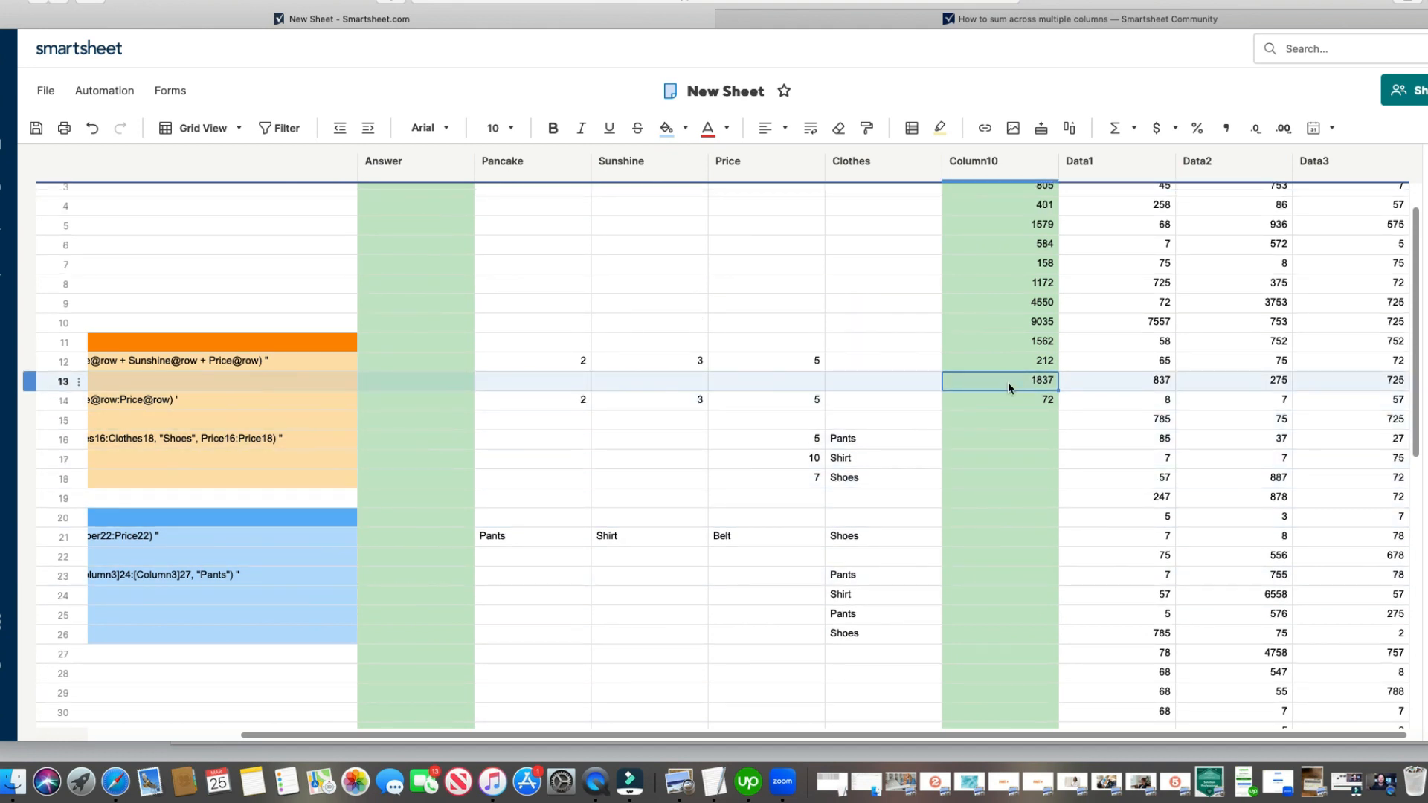
pyautogui.rightClick(1006, 286)
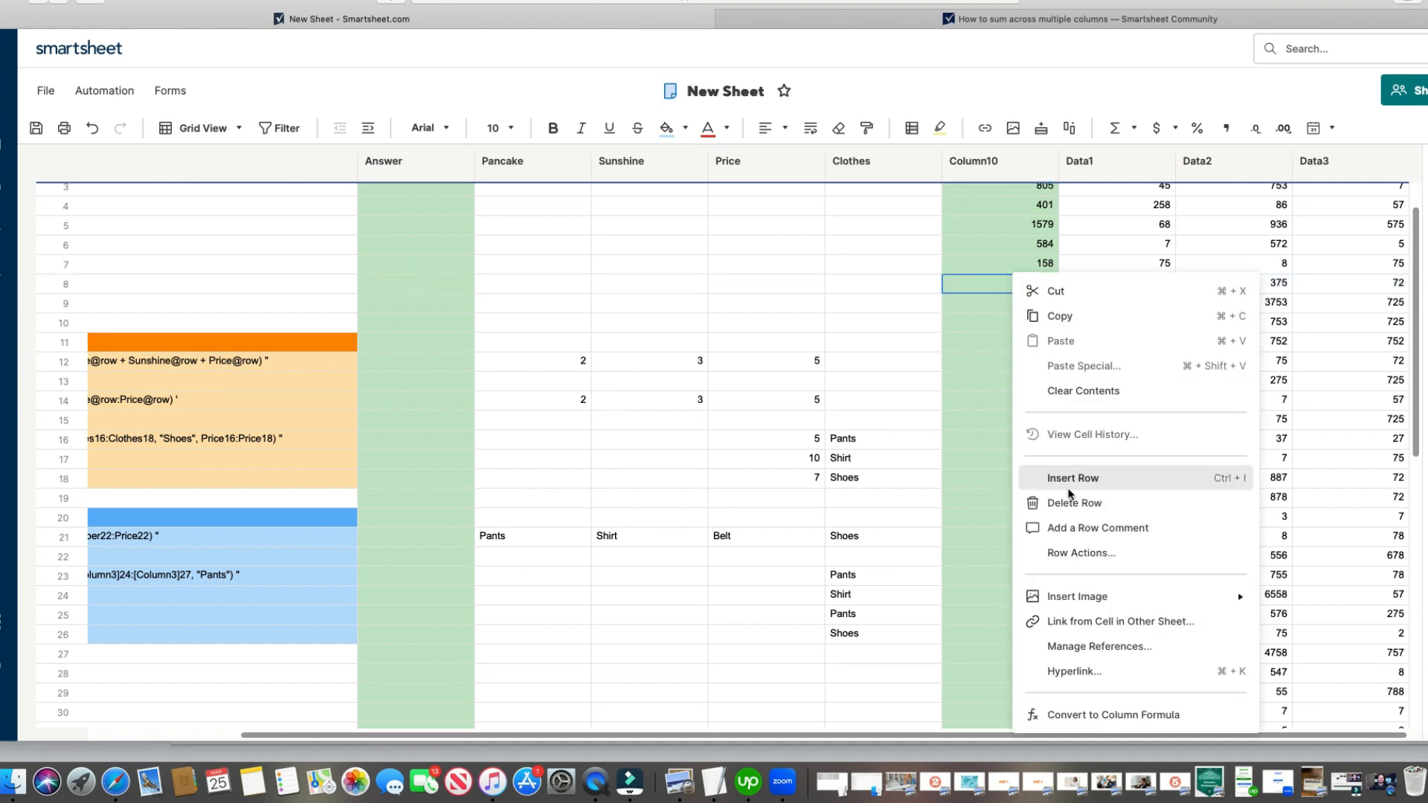
pyautogui.click(1075, 716)
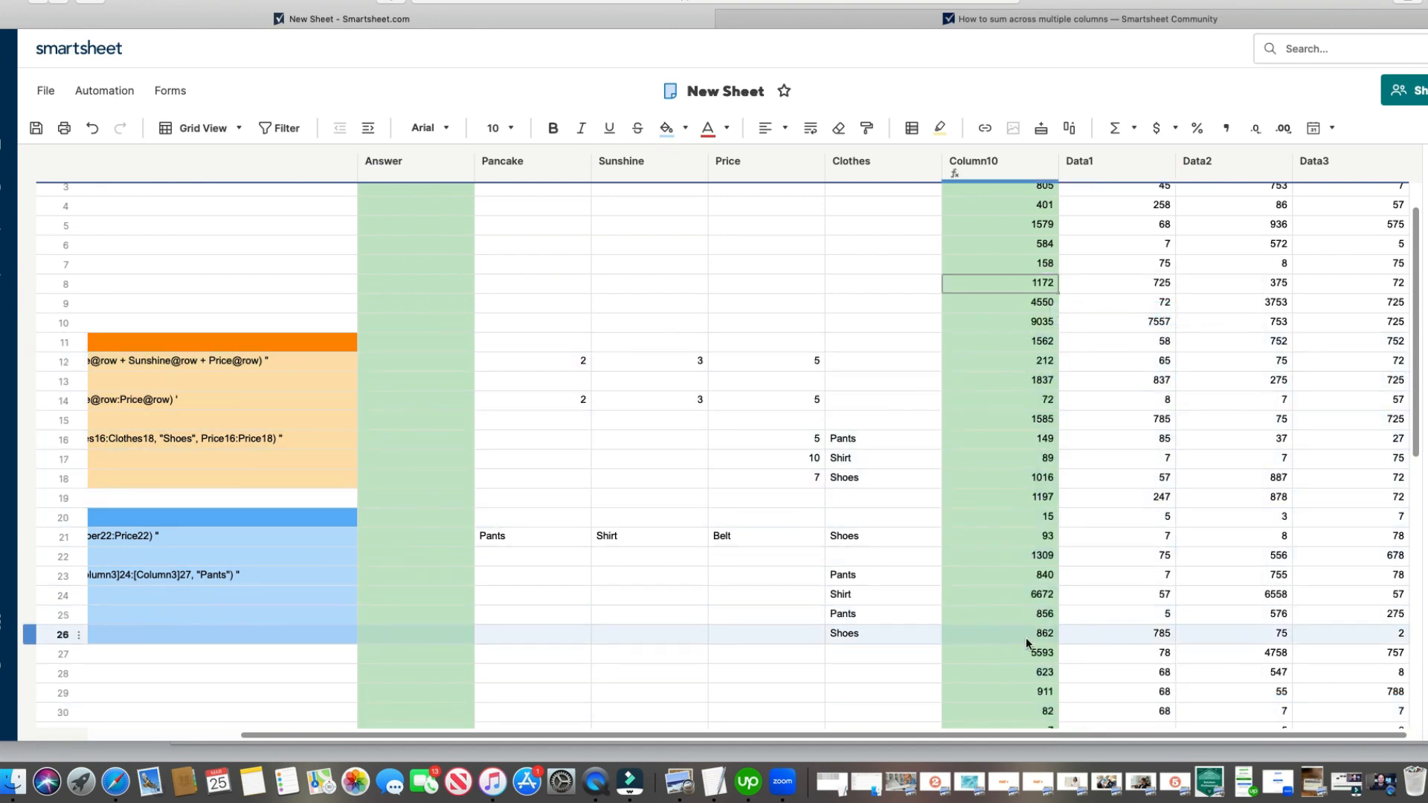
# Step: Convert Column10's column formula to cell formulas from row 20, and convert the row 20 formula back to a column formula
pyautogui.scroll(-3, 1031, 543)
pyautogui.scroll(-3, 1030, 541)
pyautogui.scroll(3, 1029, 535)
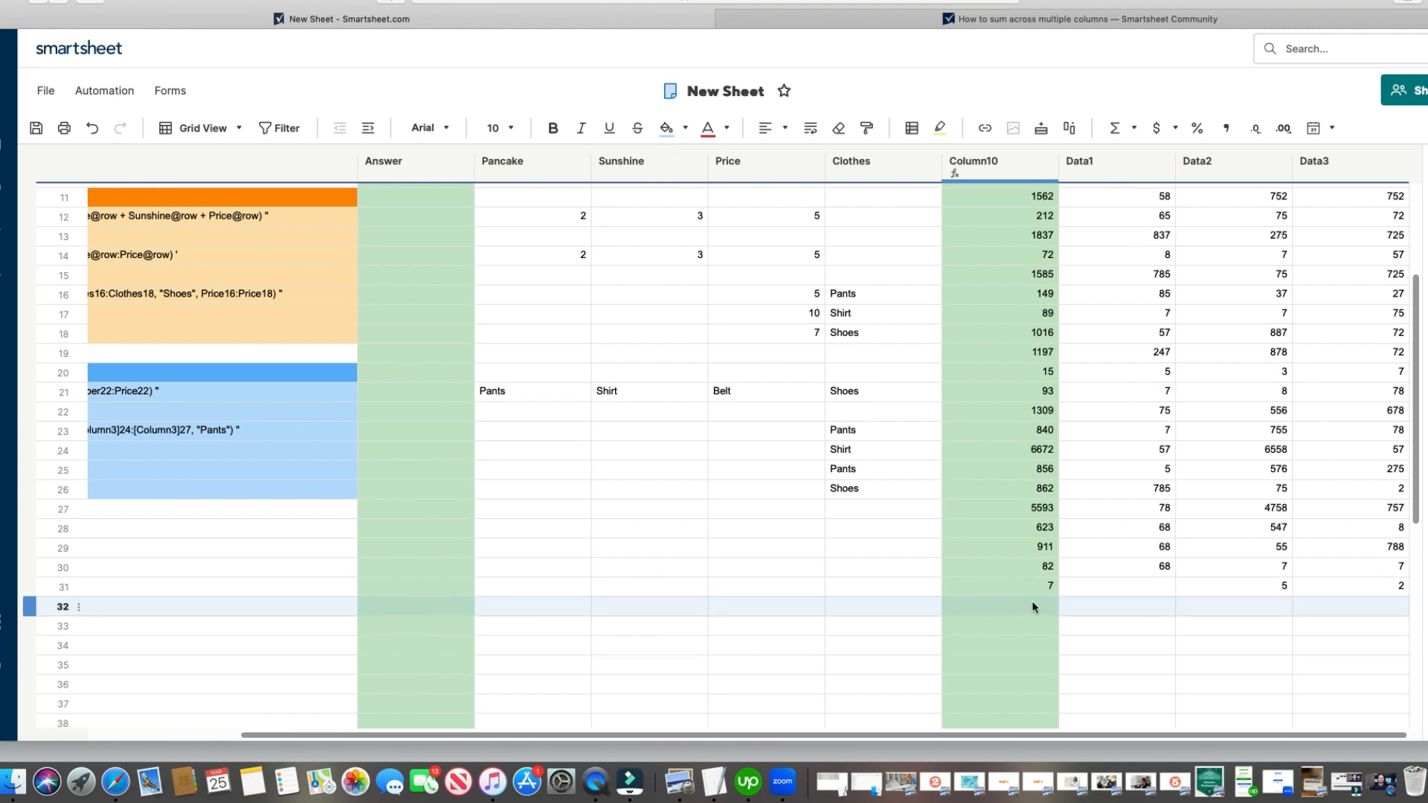
pyautogui.scroll(3, 1009, 573)
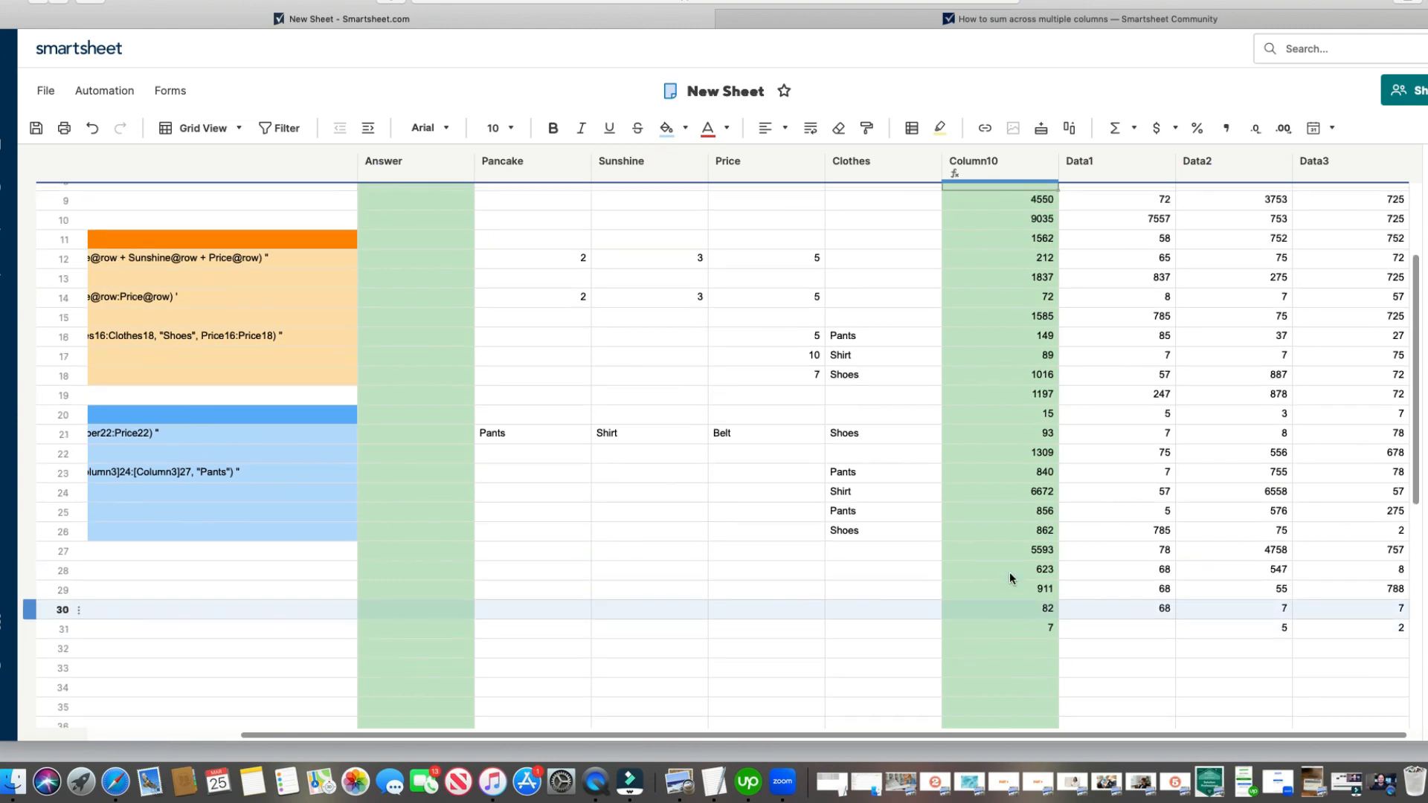
pyautogui.scroll(1, 1010, 576)
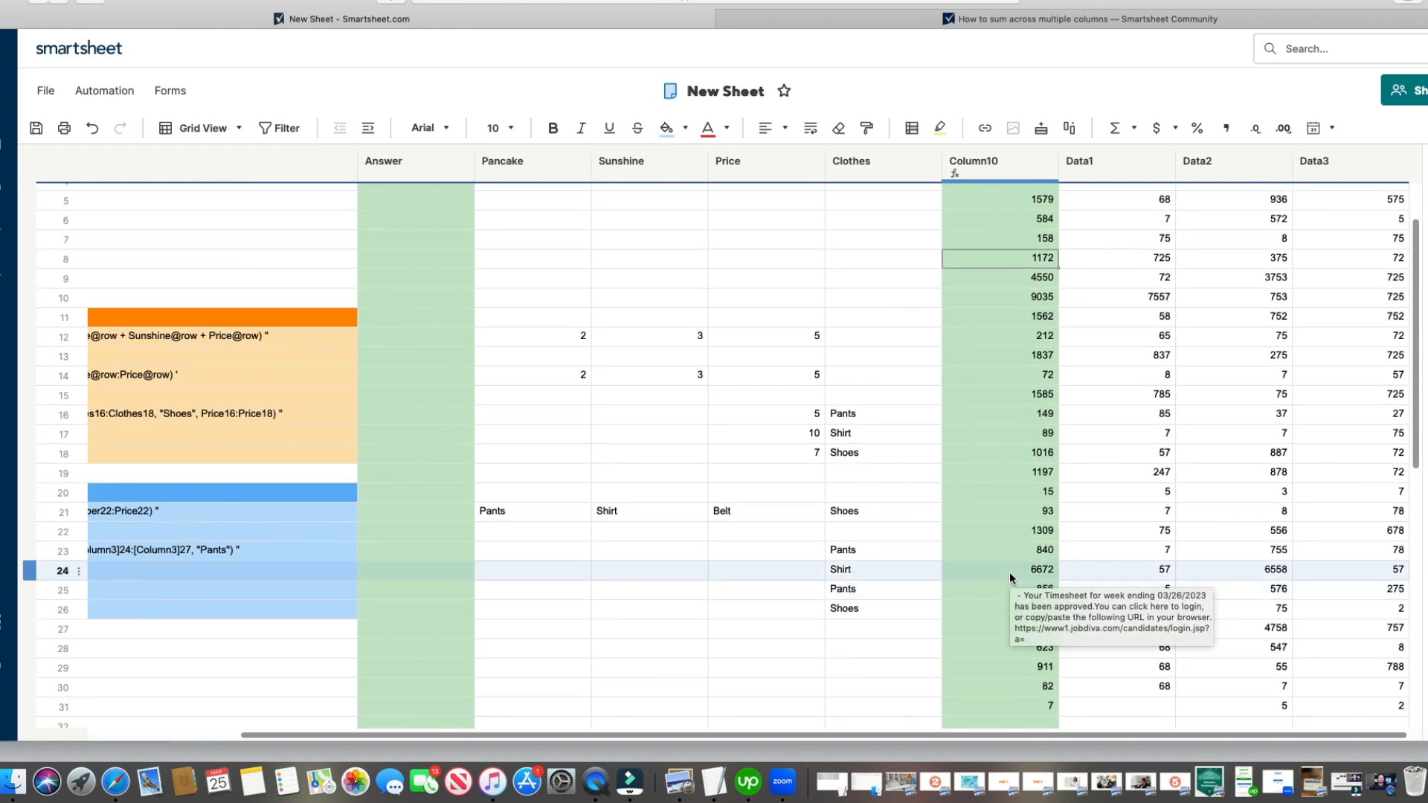
pyautogui.rightClick(1023, 492)
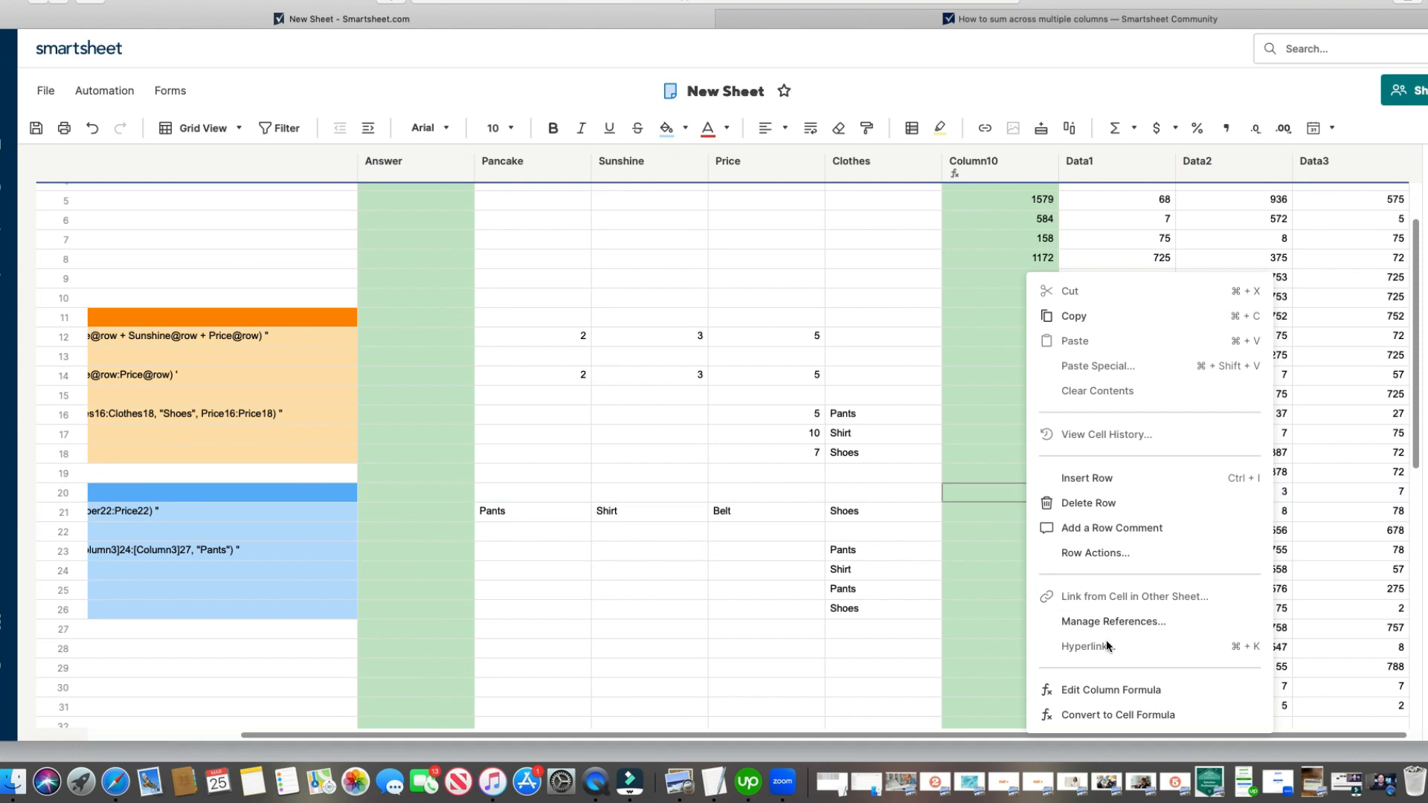
pyautogui.click(1136, 715)
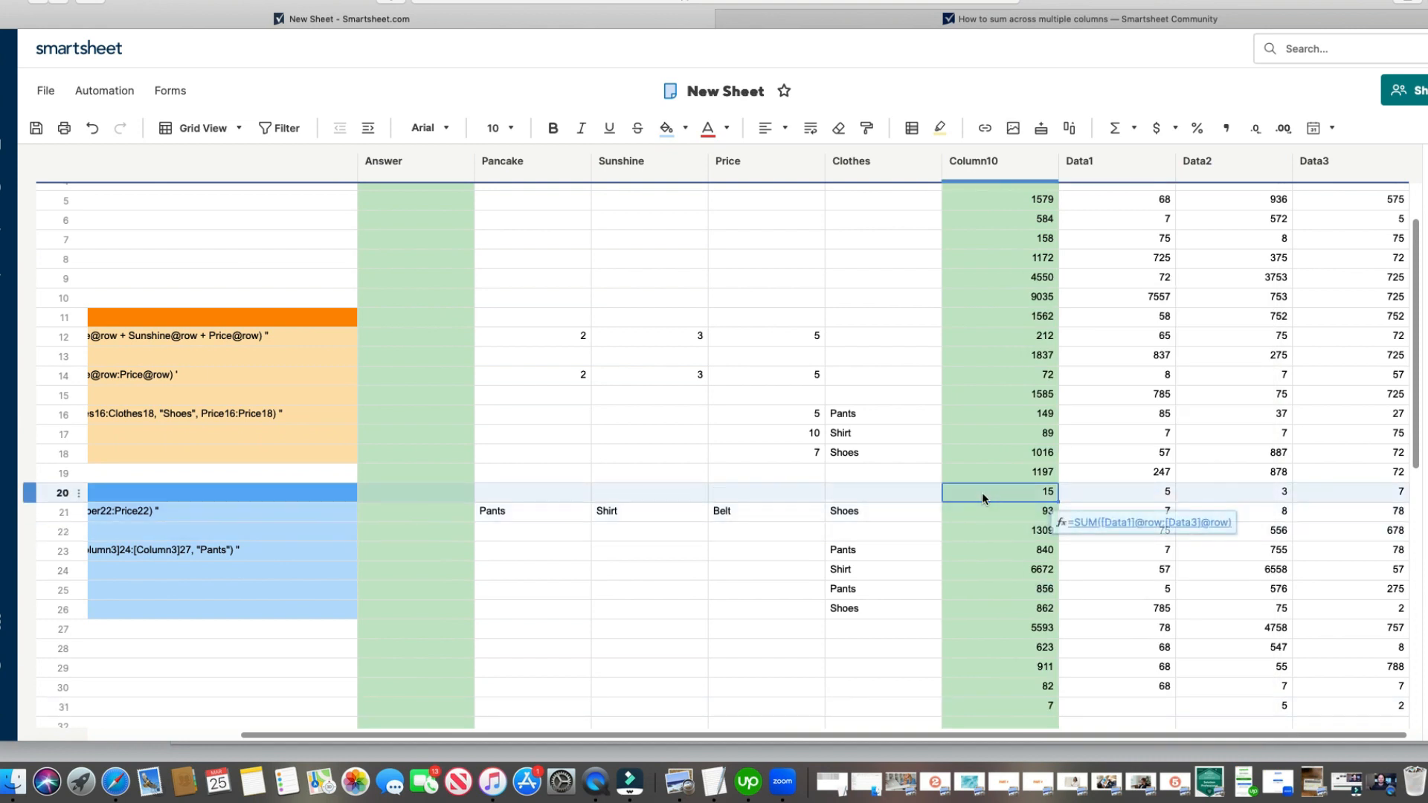
pyautogui.rightClick(981, 492)
pyautogui.click(1120, 715)
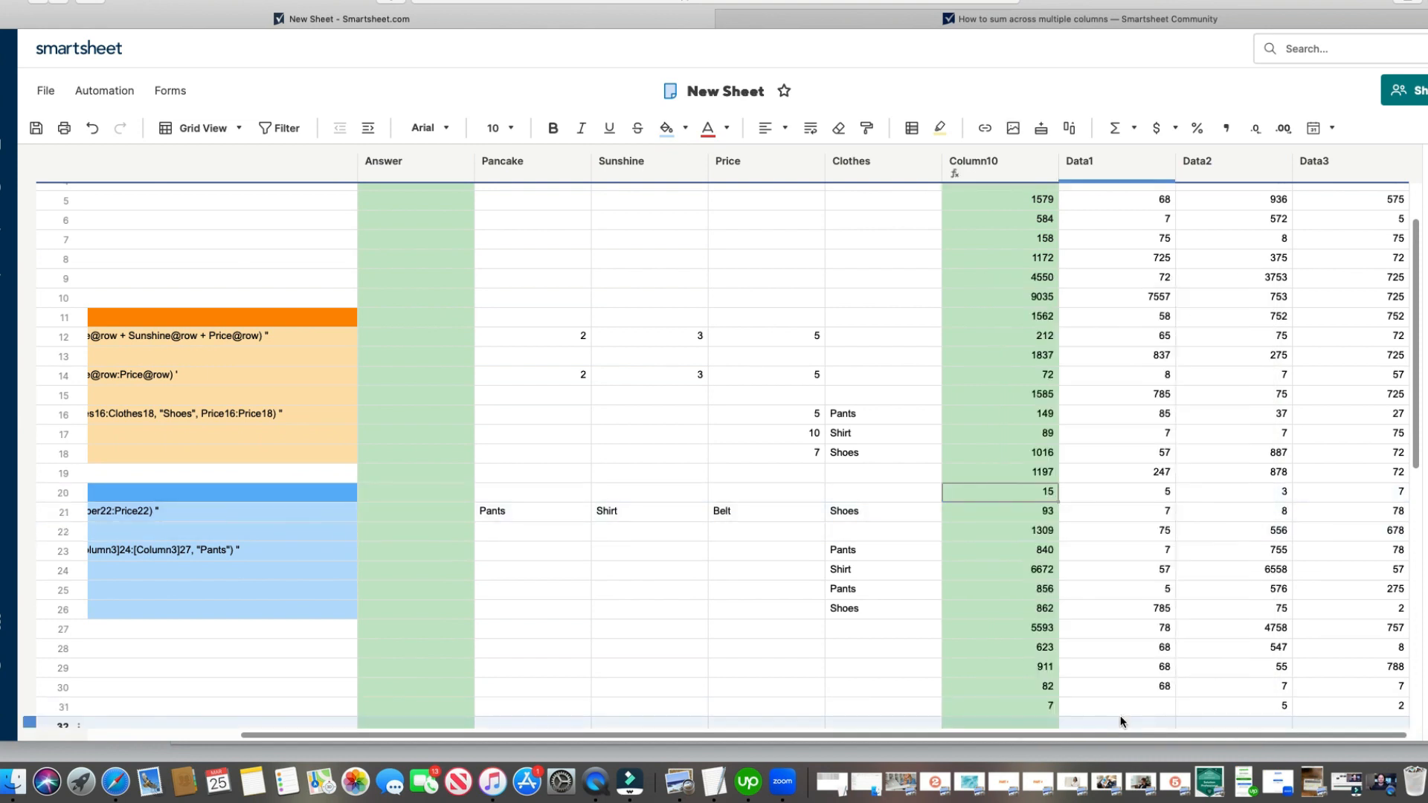
pyautogui.scroll(2, 974, 399)
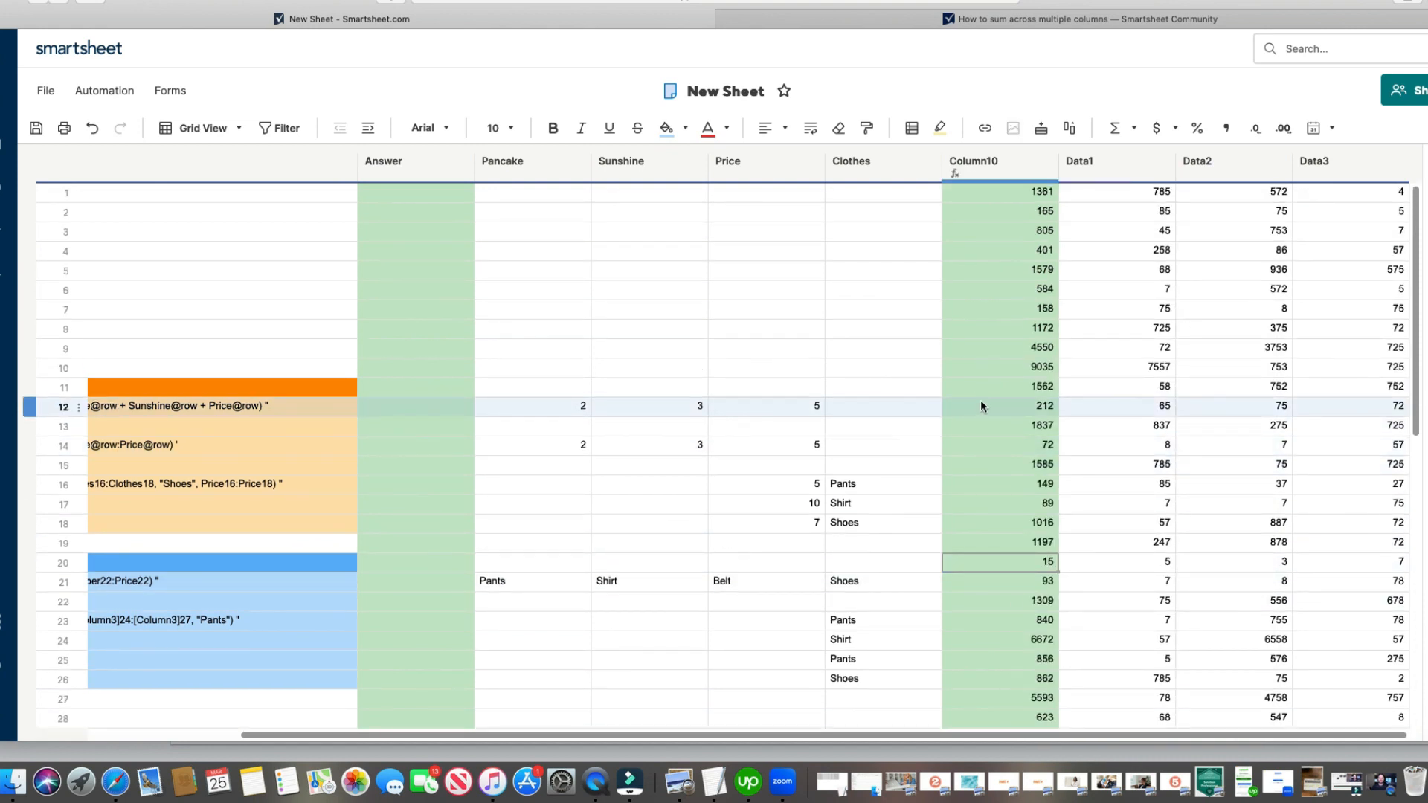
pyautogui.rightClick(1003, 272)
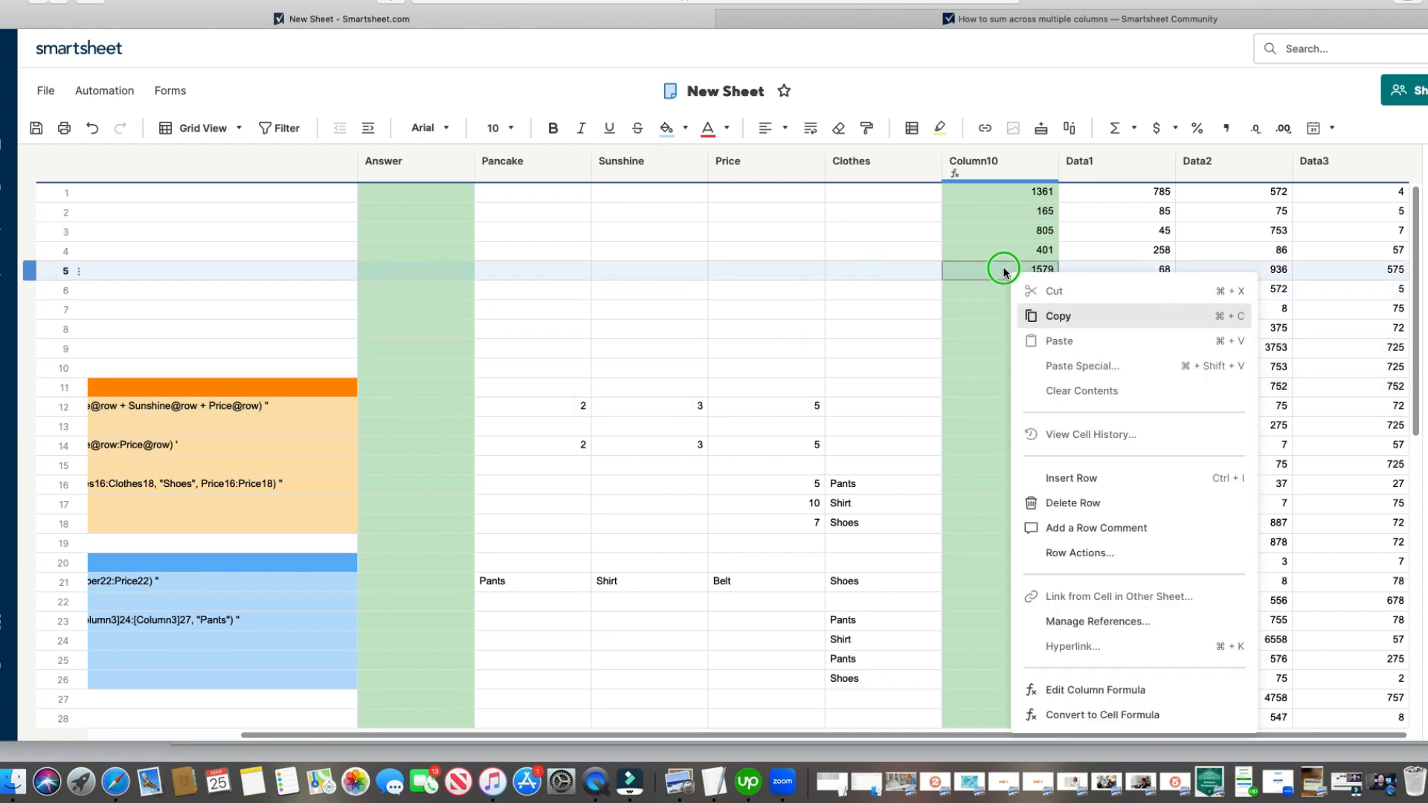
pyautogui.click(1125, 688)
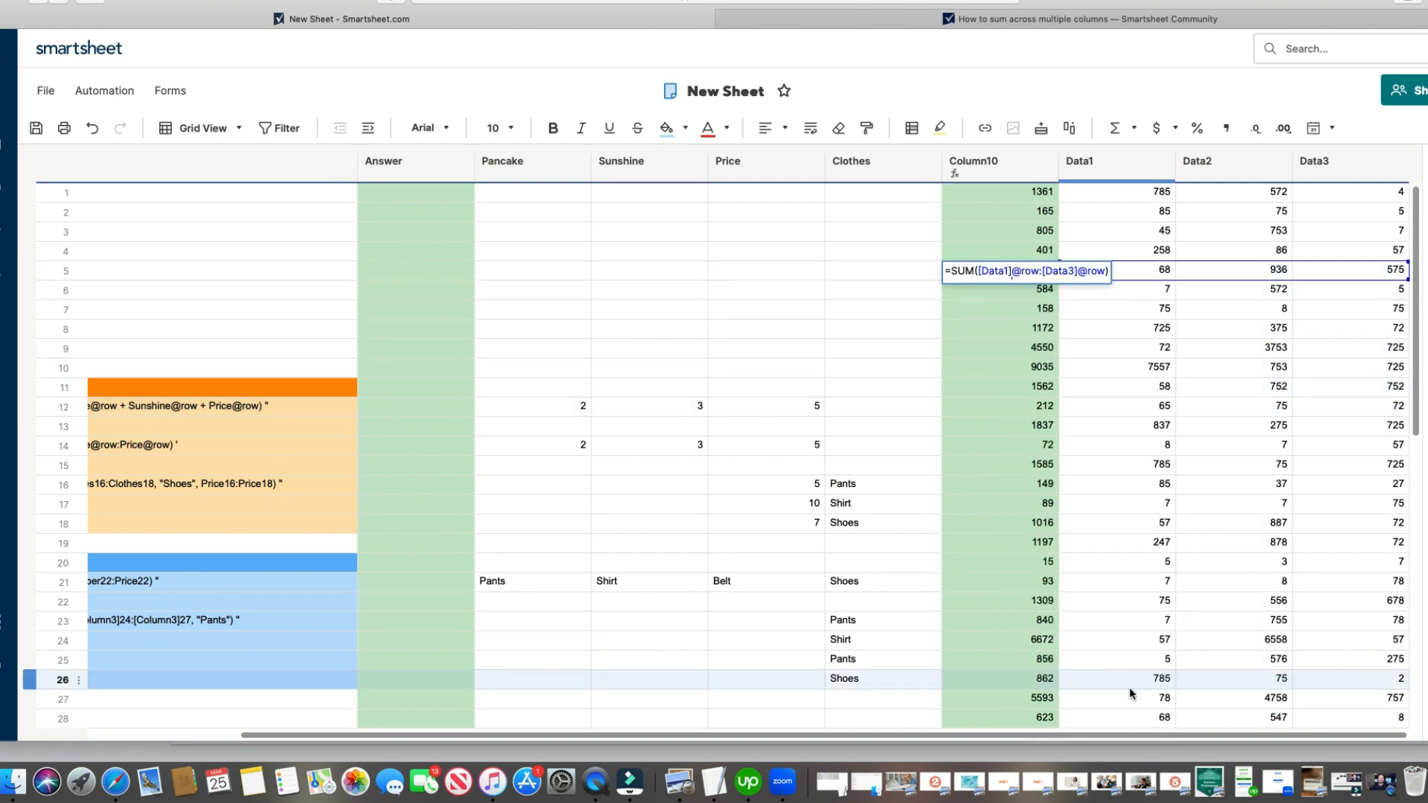
pyautogui.click(1105, 273)
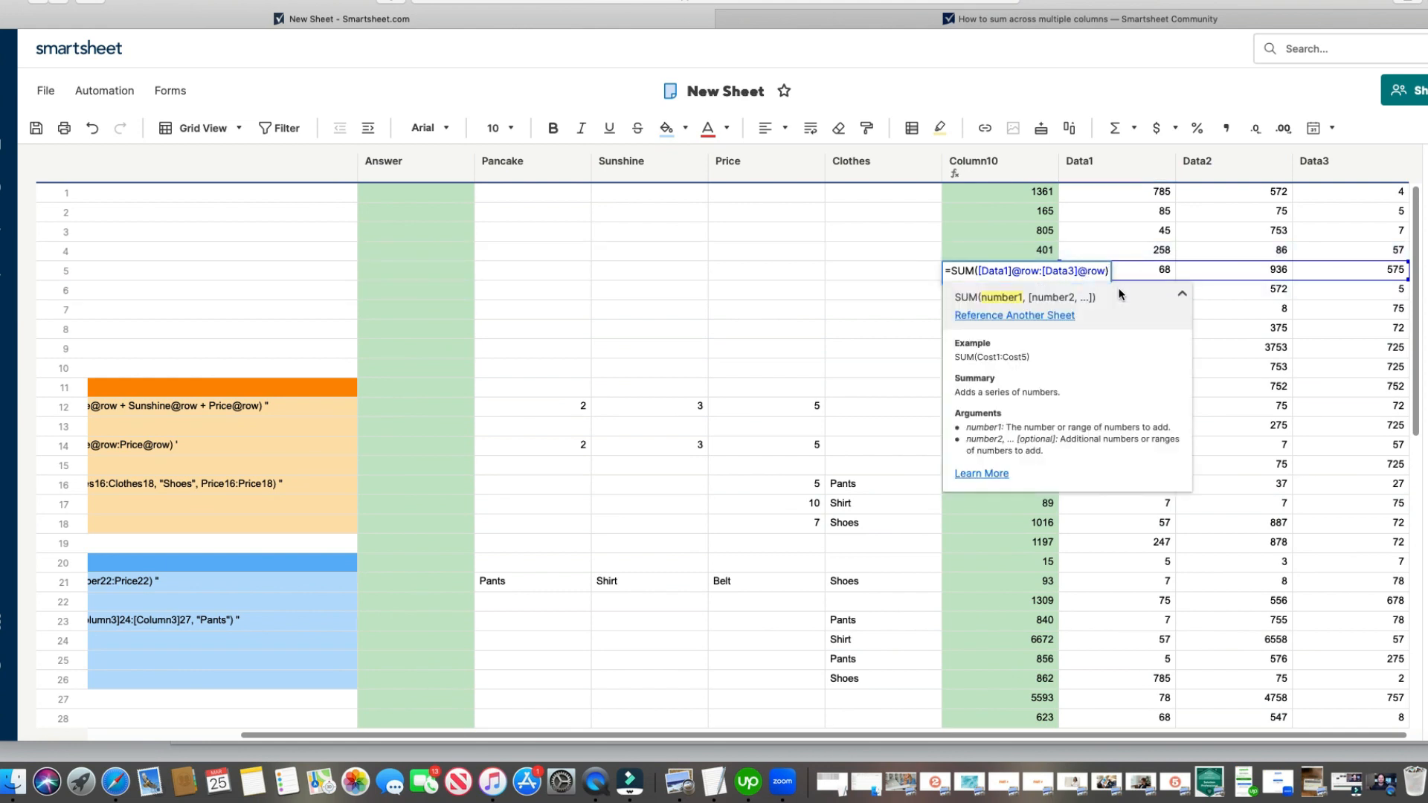
pyautogui.press('Right')
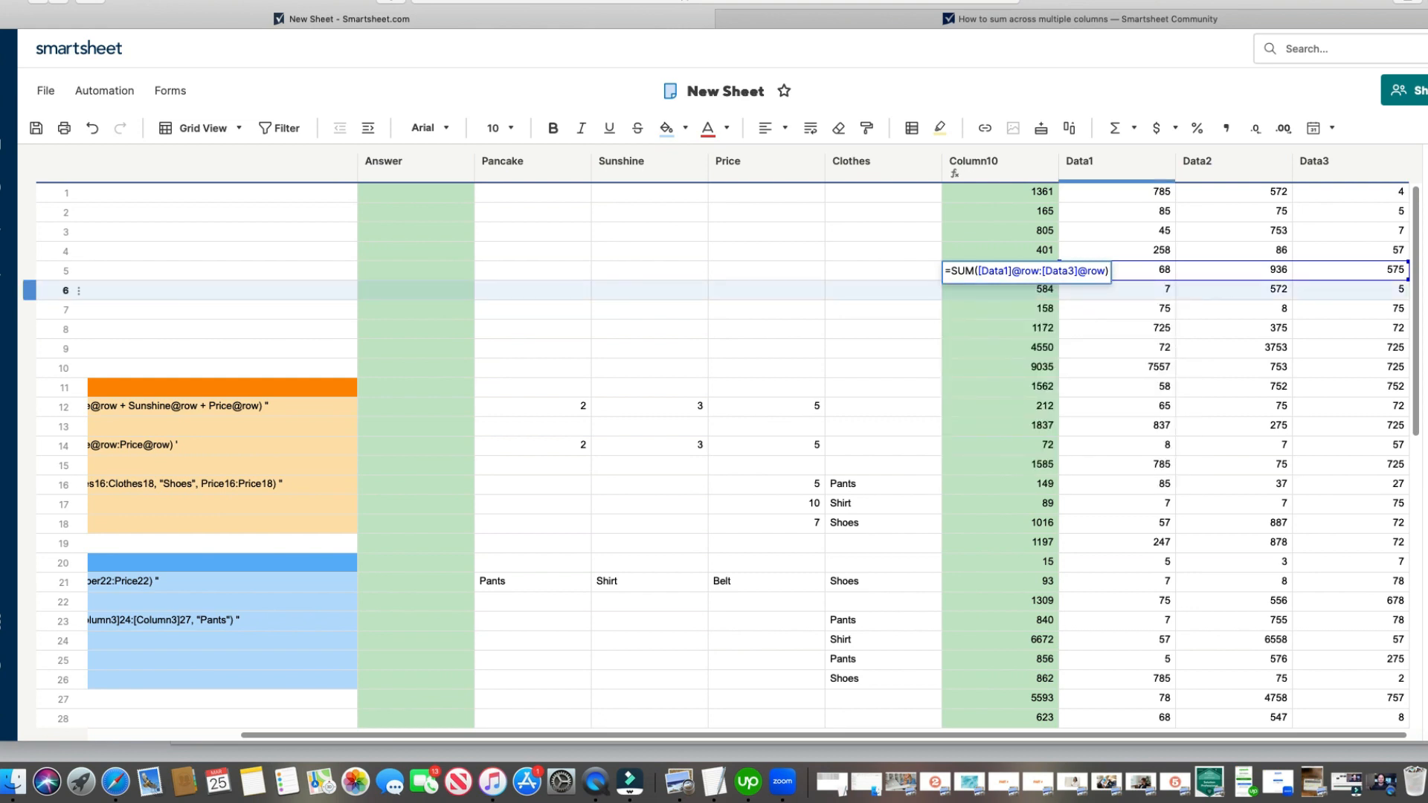
pyautogui.write('+10')
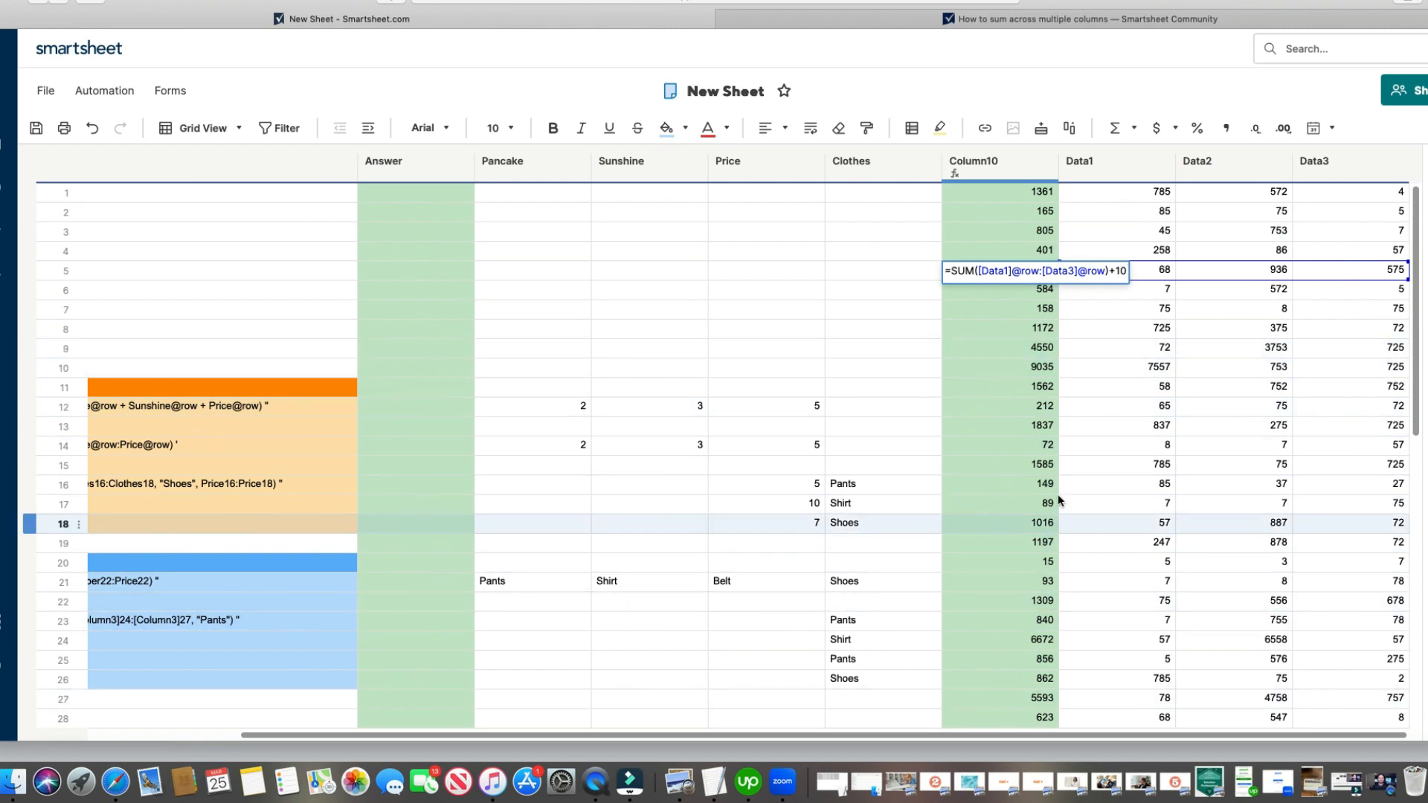
pyautogui.press('Return')
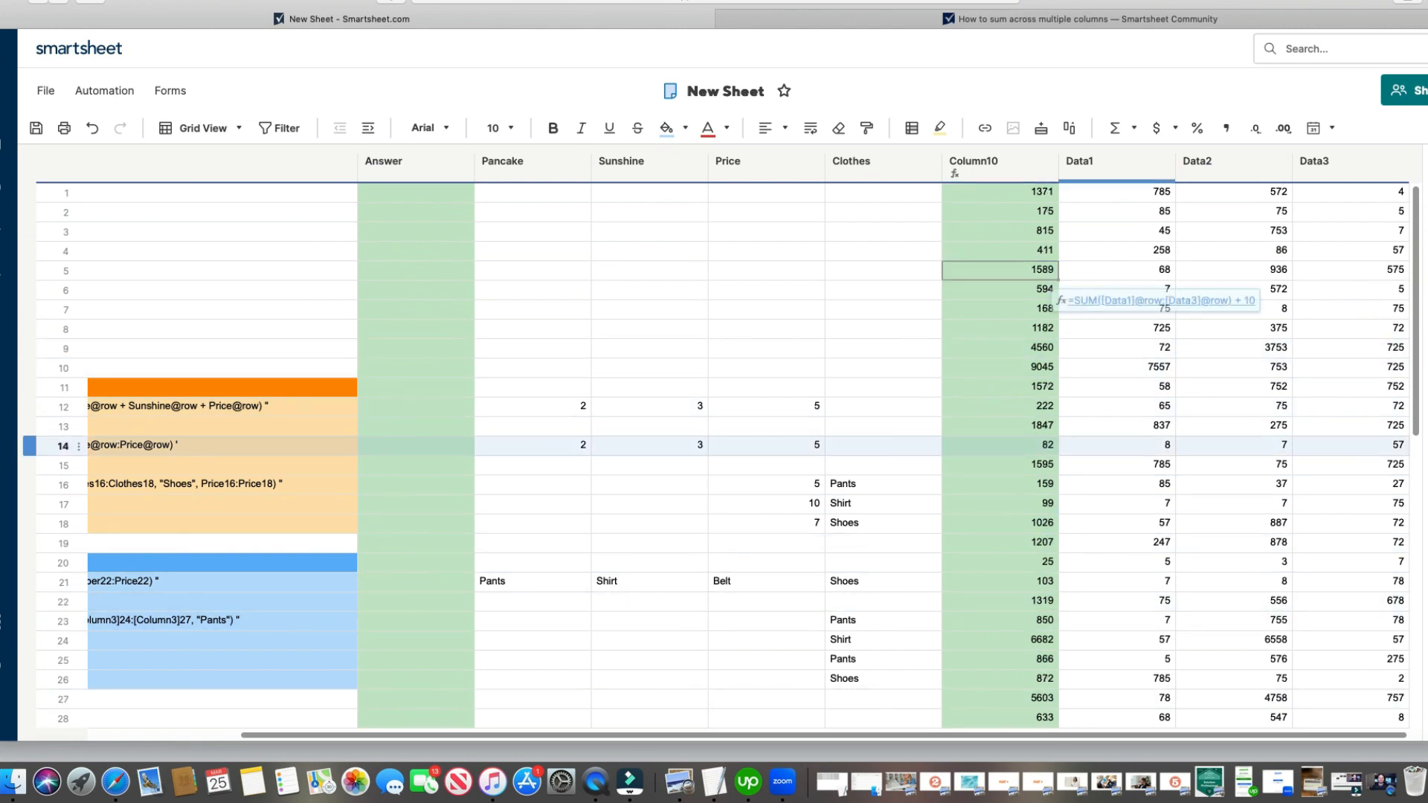